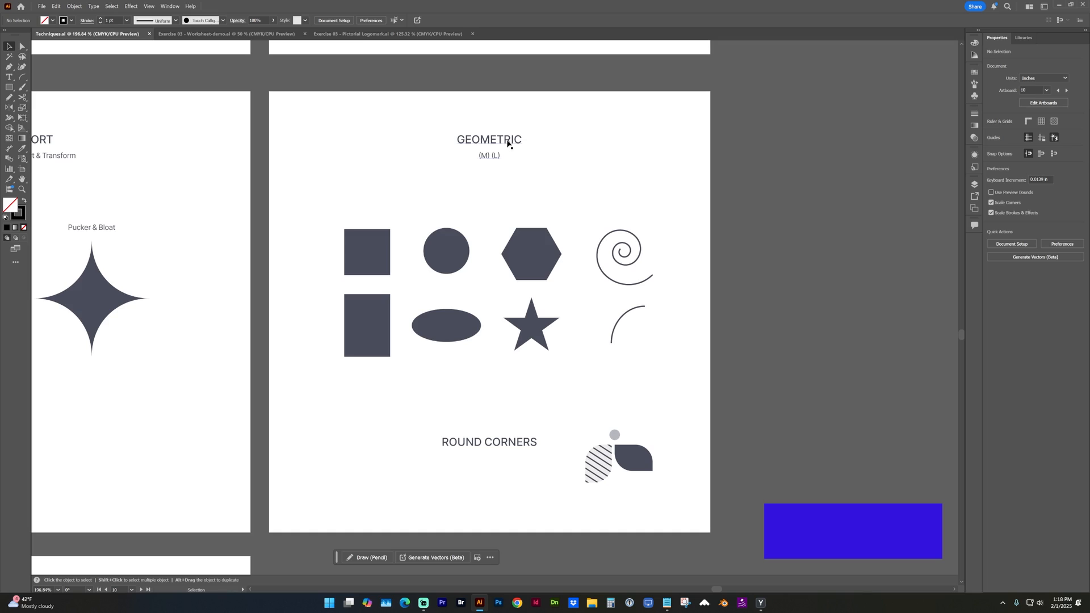
Step: Draw a level hexagon about 1.36 in wide and 1.18 in high above the square, beside the GEOMETRIC heading
click(12, 88)
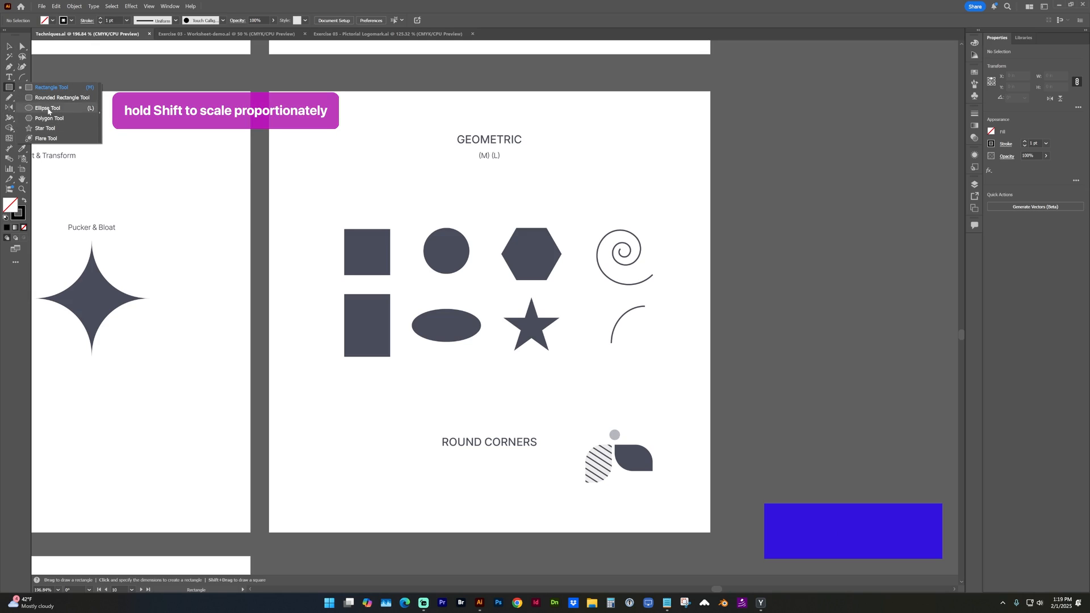
click(49, 118)
drag(399, 159, 439, 208)
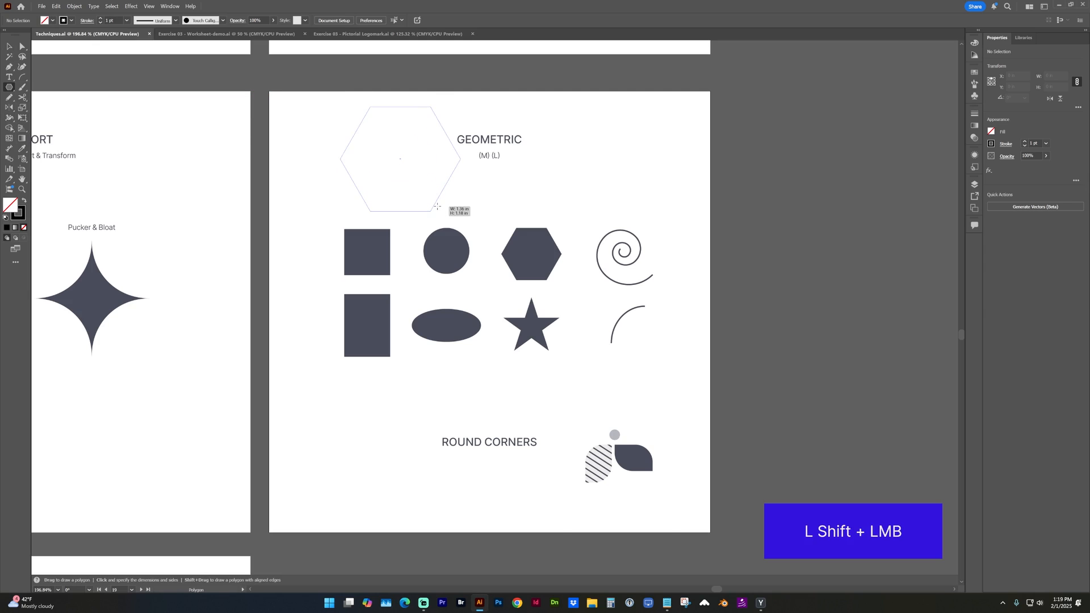
key(v)
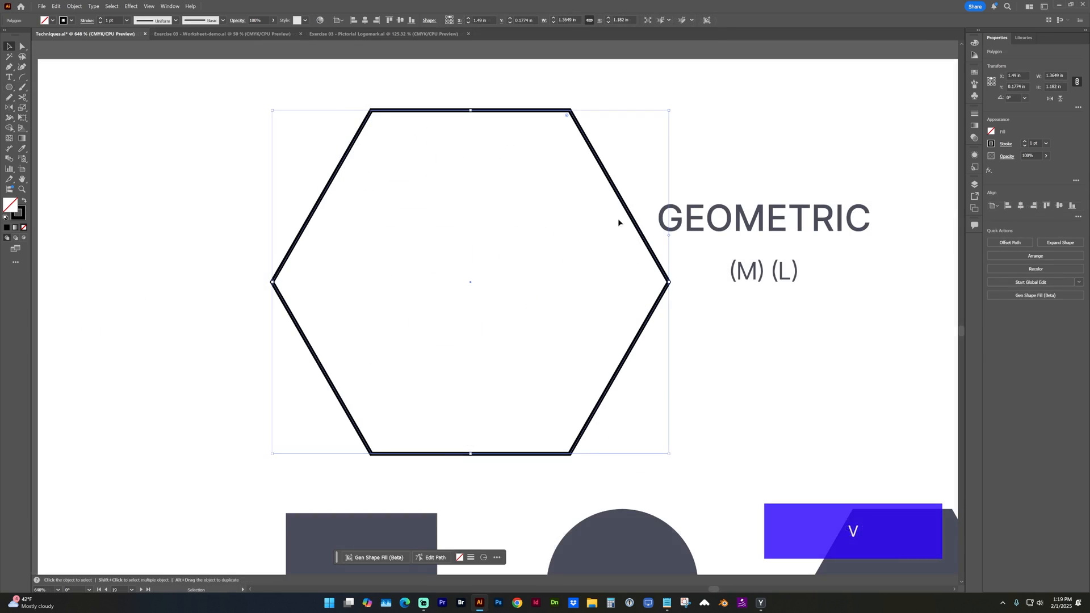
Step: Swap the fill and stroke, and try changing the drawn polygon's number of sides
click(611, 217)
key(shift+x)
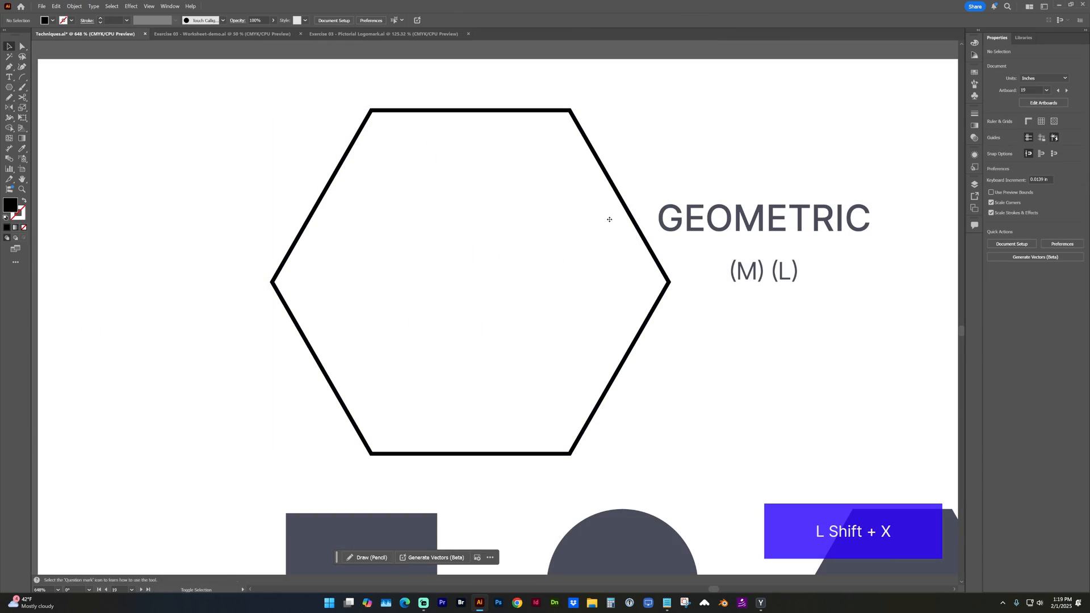
mouse_move(669, 236)
mouse_down()
mouse_move(611, 213)
mouse_move(618, 312)
mouse_move(617, 130)
mouse_up()
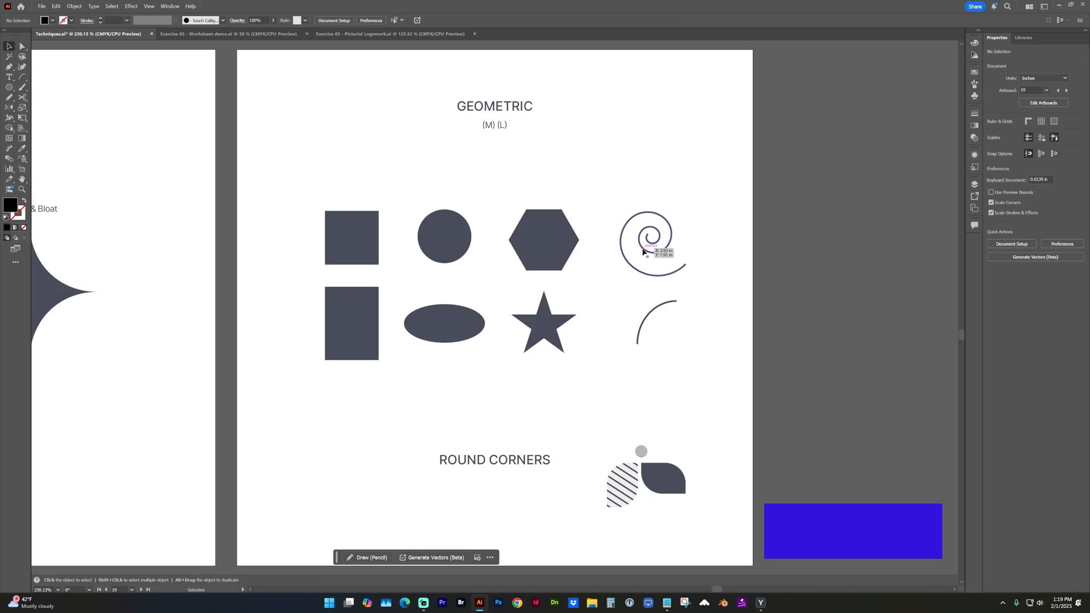
click(643, 264)
click(643, 264)
drag(26, 76, 62, 77)
click(170, 146)
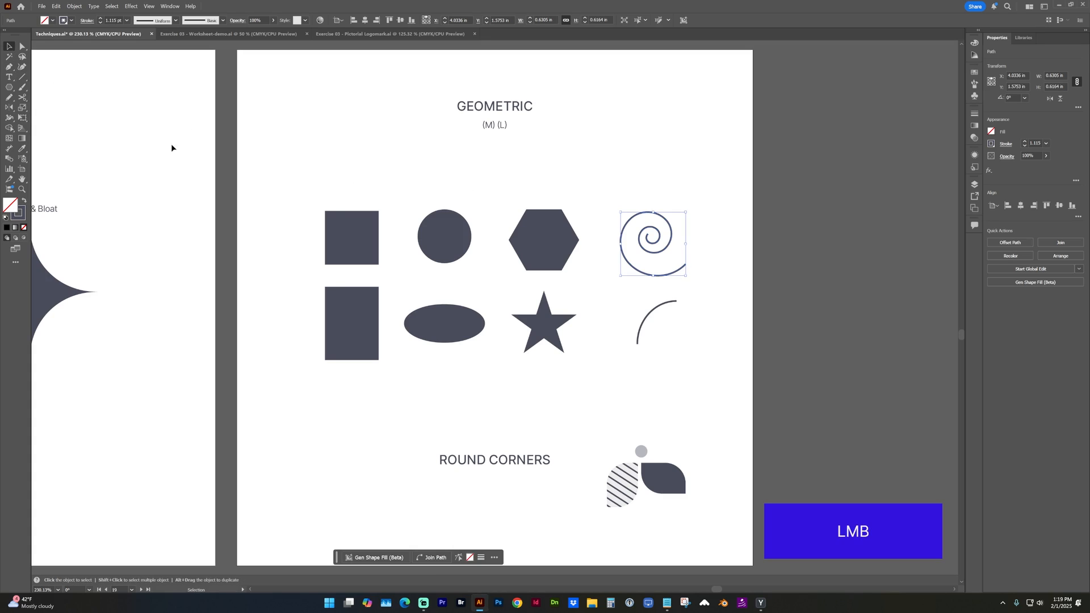
Step: Try rounding all four corners of the tall rectangle to a radius of about 0.16 in, and undo the rounding
click(343, 227)
key(z)
drag(272, 178, 720, 504)
key(space)
drag(623, 402, 503, 274)
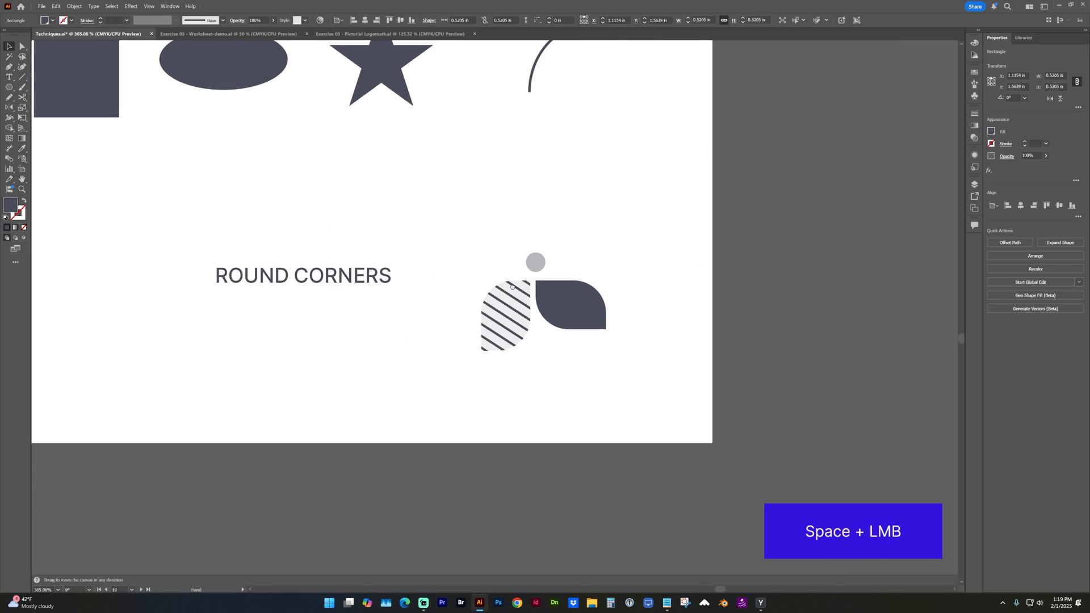
drag(512, 287, 547, 324)
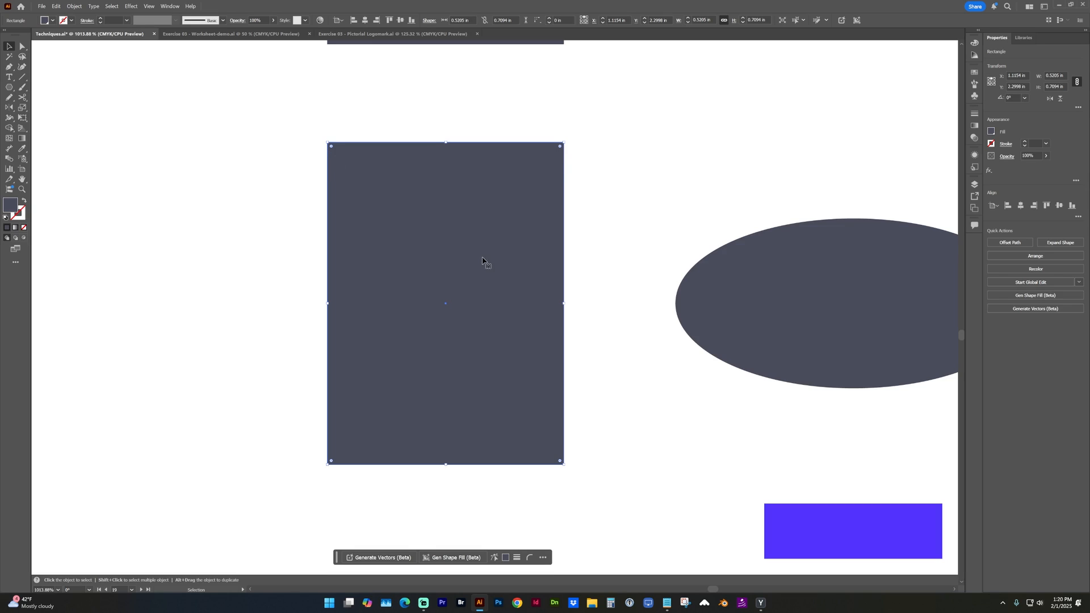
drag(560, 149, 490, 217)
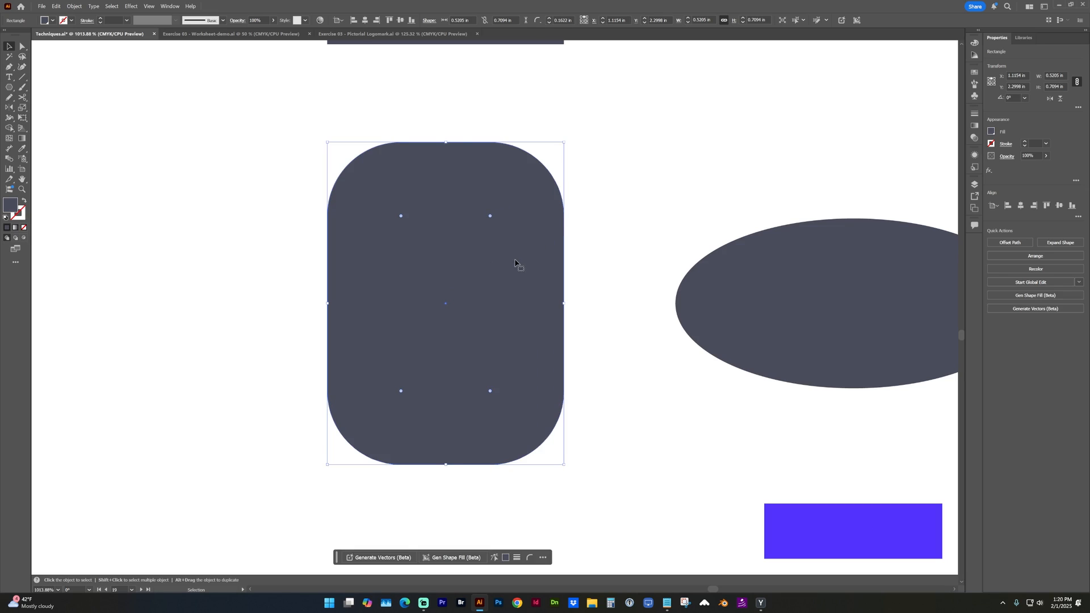
key(ctrl+z)
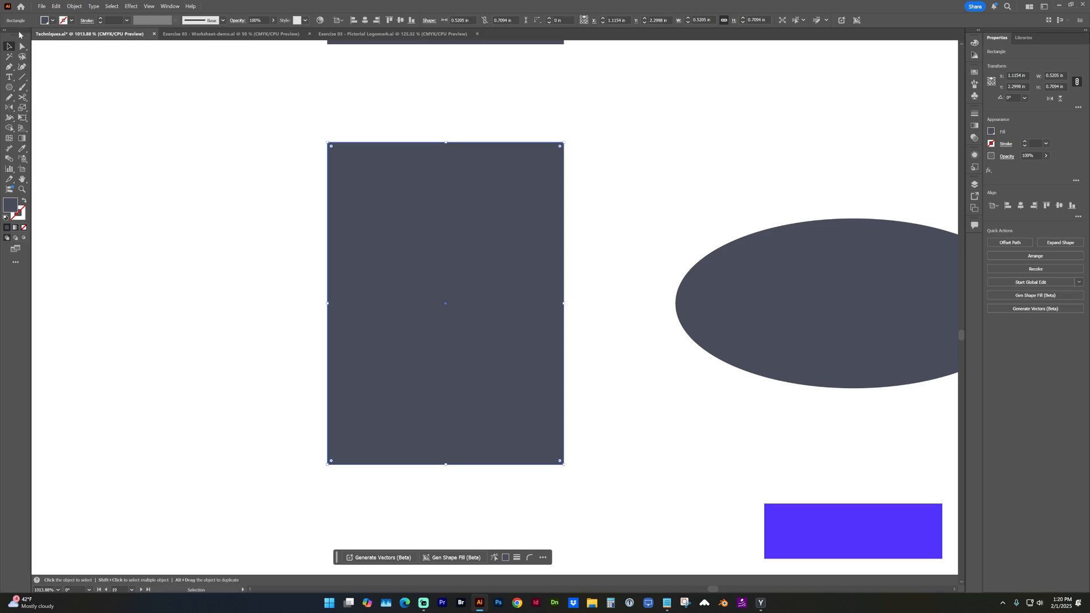
Step: Round the tall rectangle's upper-right corner to about 0.19 in, and round its lower-left corner too, leaving the other two square
click(23, 46)
drag(525, 118, 474, 225)
key(ctrl+z)
key(ctrl+z)
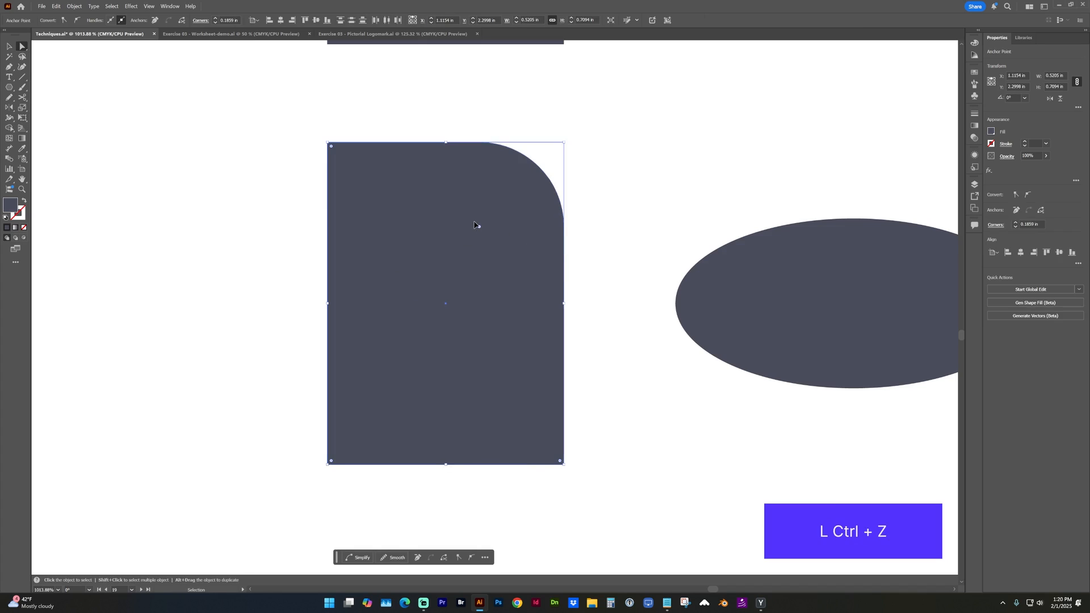
drag(296, 443, 365, 504)
drag(331, 460, 389, 406)
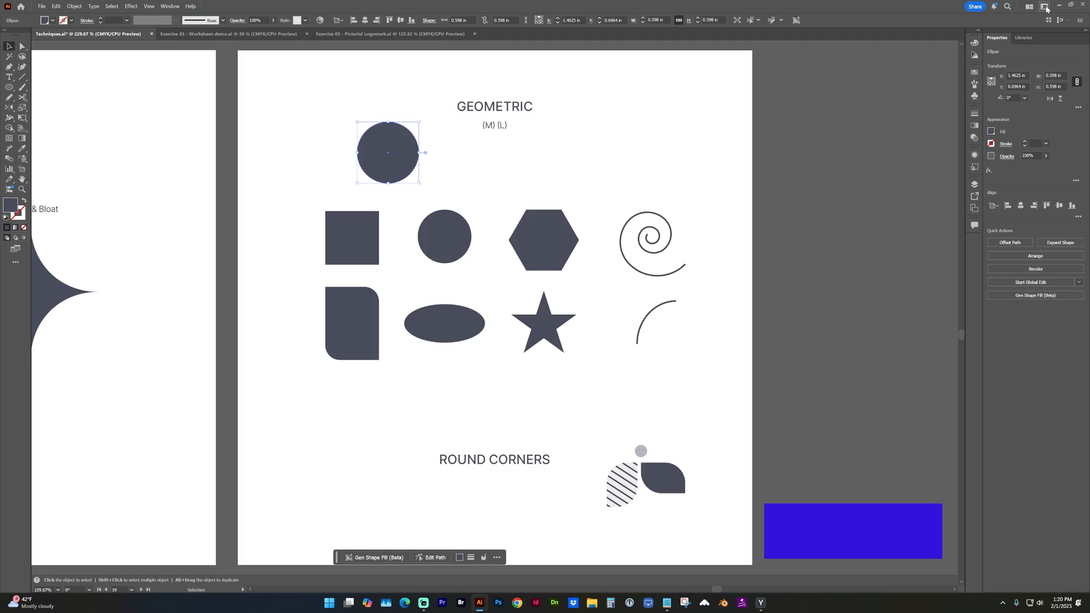
click(1045, 10)
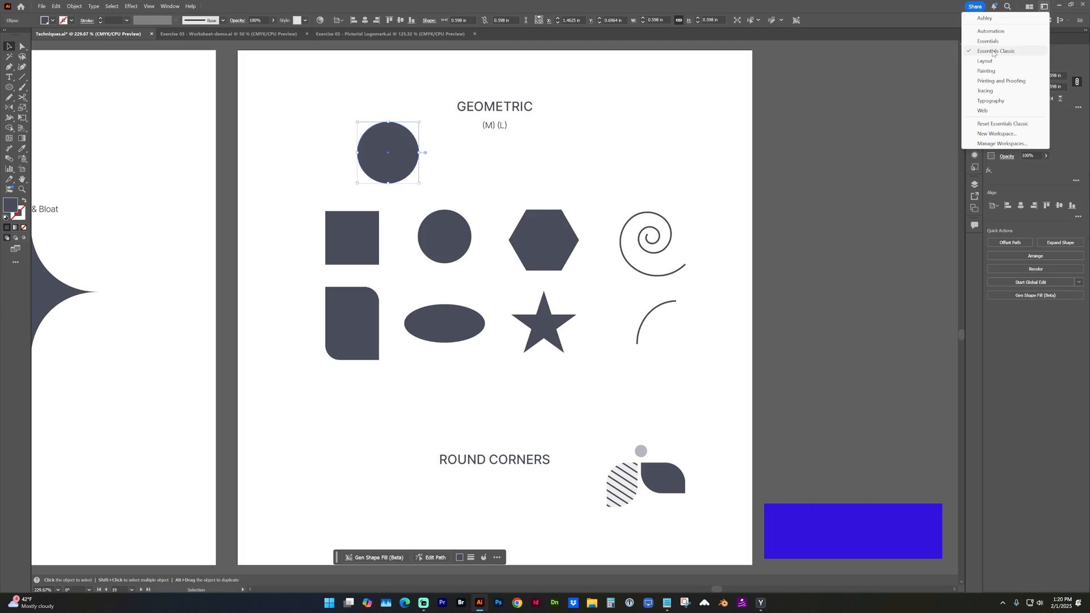
click(858, 150)
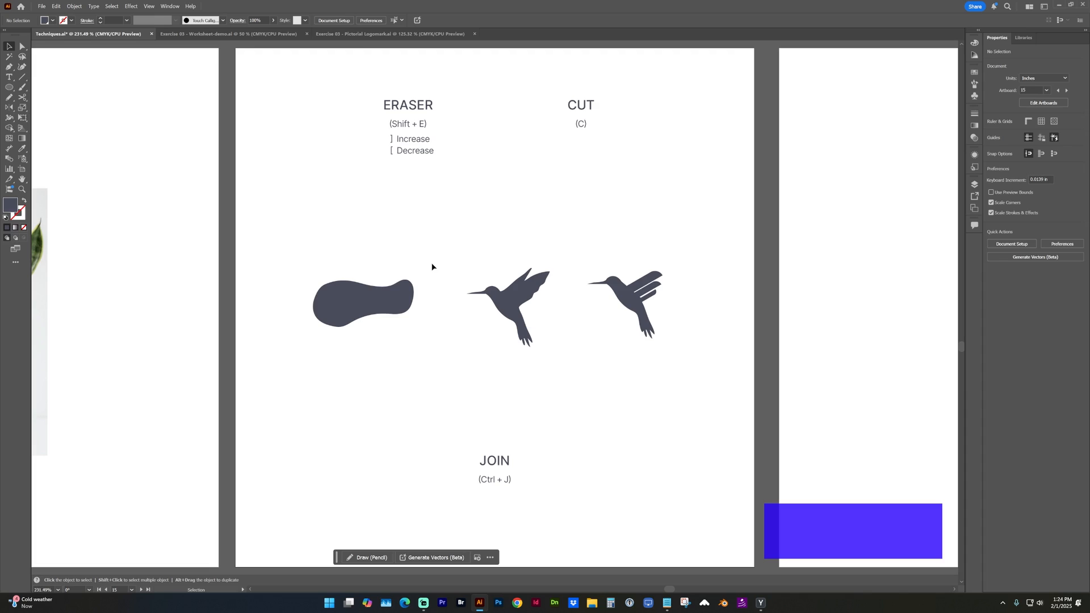
Step: Erase a curved diagonal strip across the blob under ERASER to split it into two separate pieces
click(377, 310)
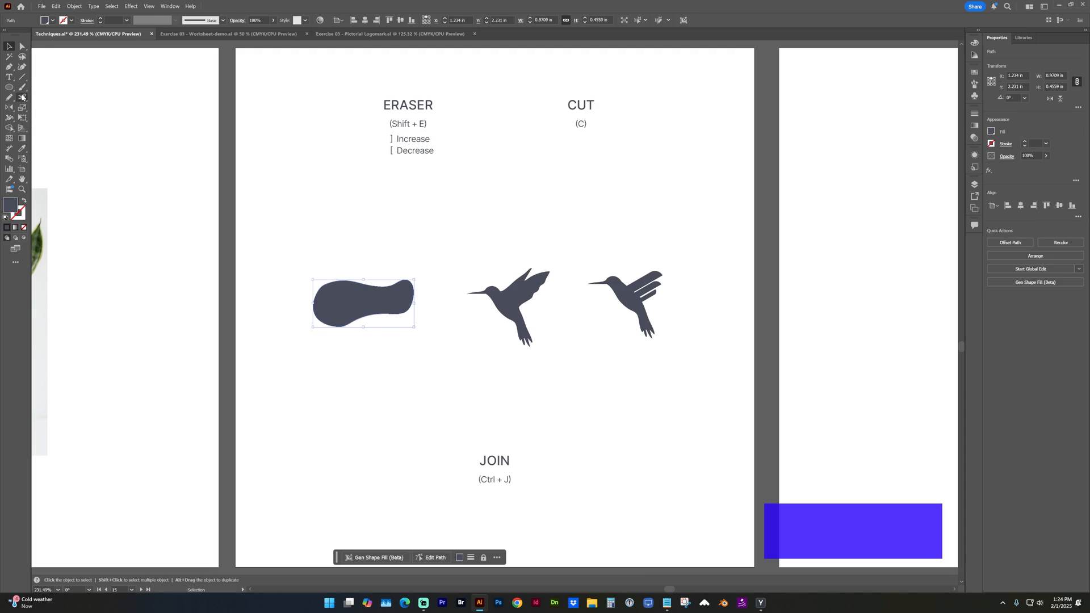
key(shift+e)
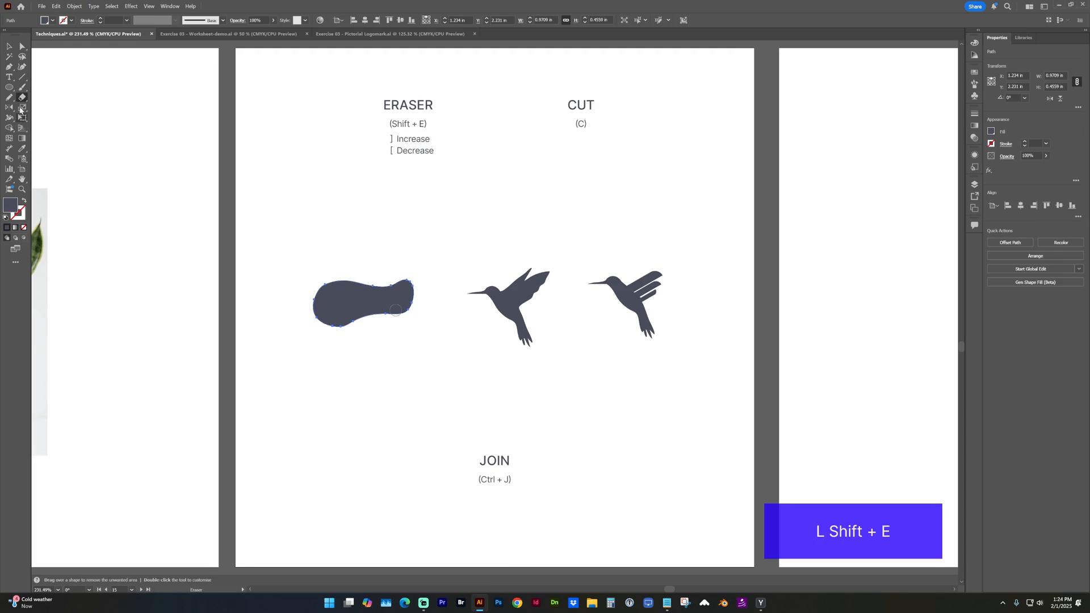
scroll(348, 295, up, 5)
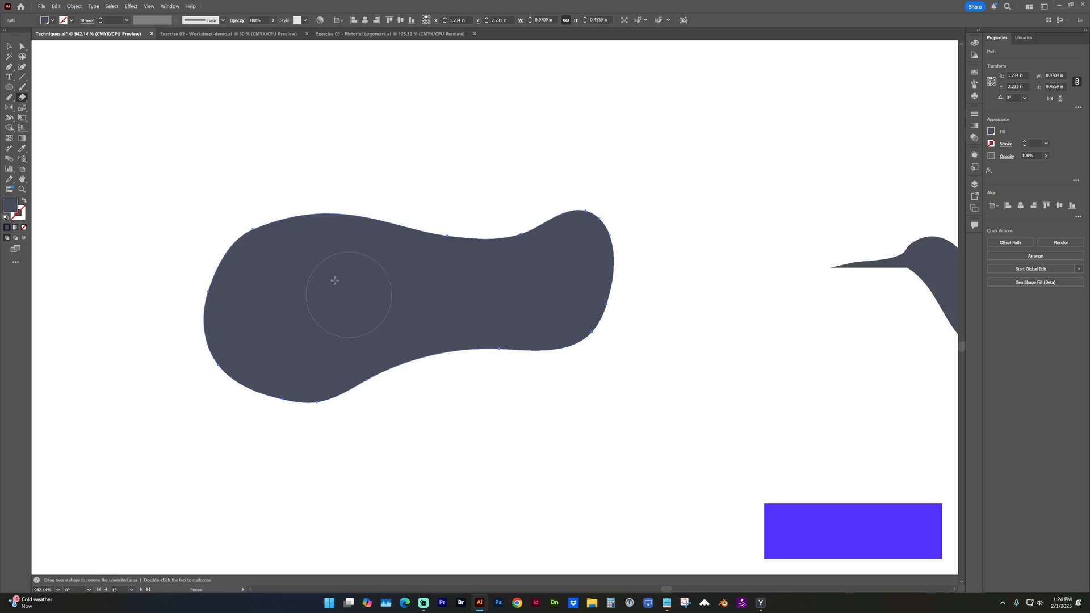
mouse_move(419, 382)
mouse_down()
mouse_move(345, 248)
mouse_move(292, 183)
mouse_up()
key(v)
click(378, 328)
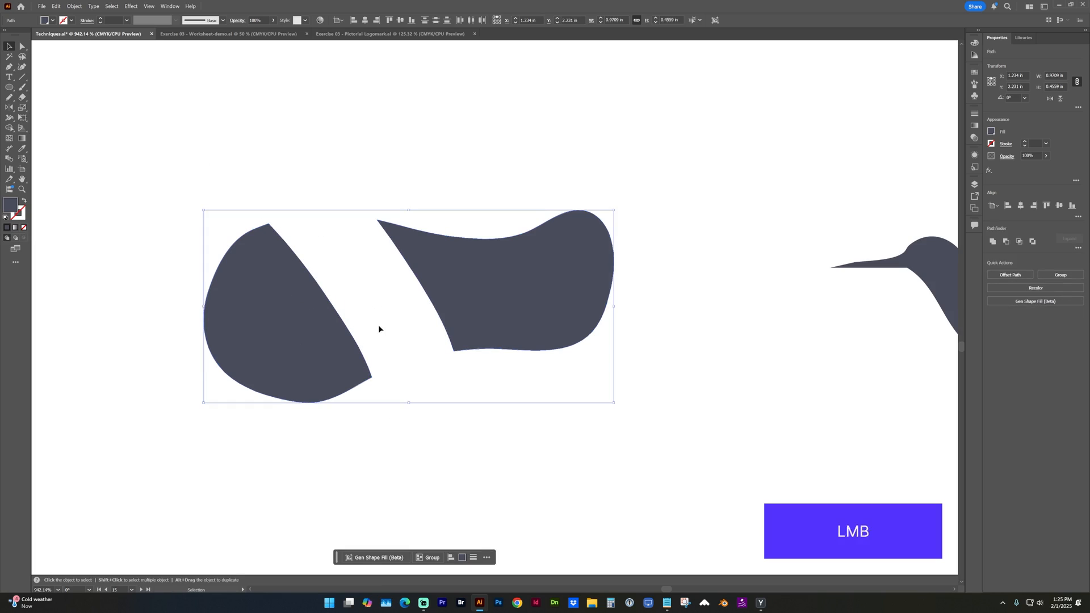
click(301, 333)
Step: Cut the middle hummingbird's path with Scissors at the nape and under the wing, and delete the detached wing
click(494, 302)
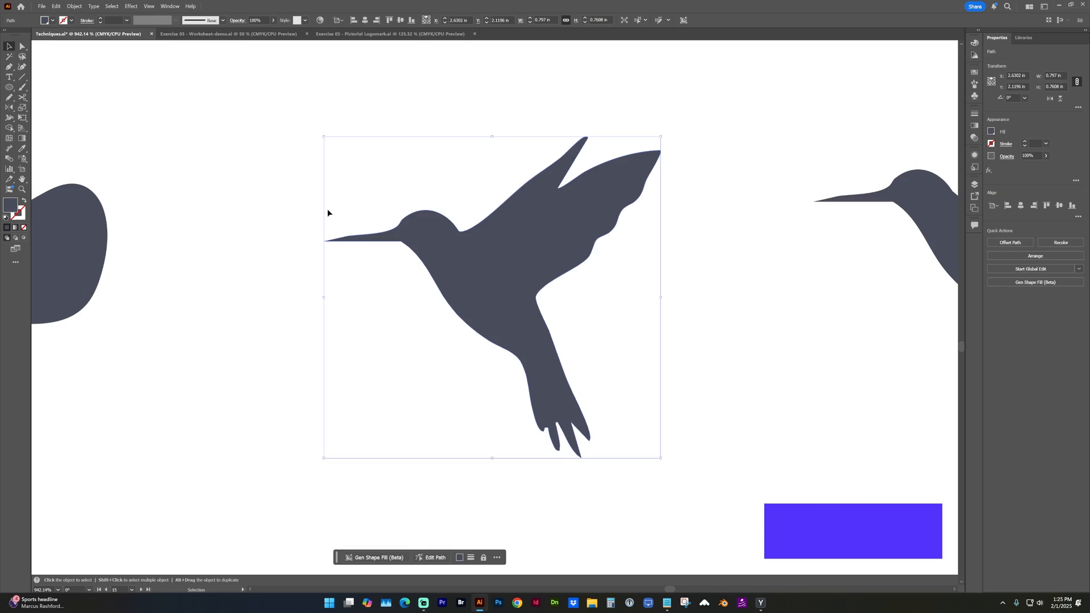
key(c)
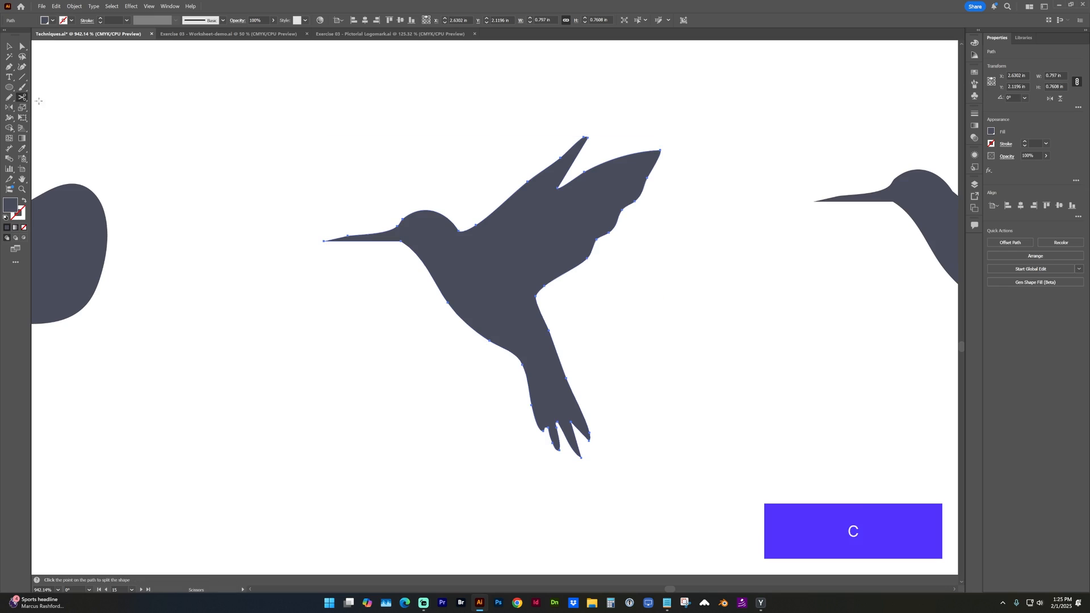
click(24, 98)
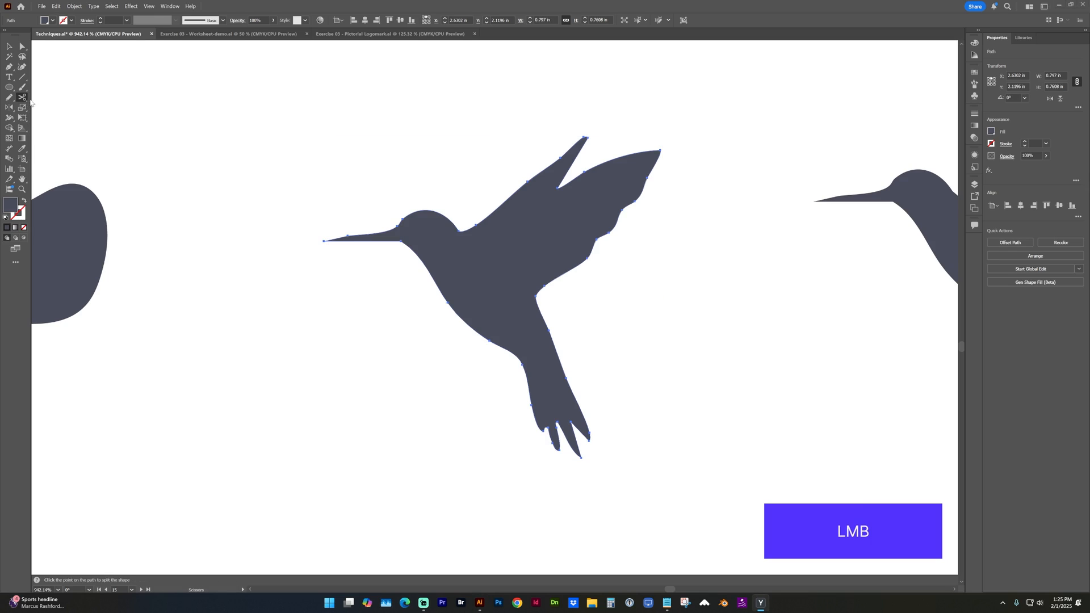
click(457, 232)
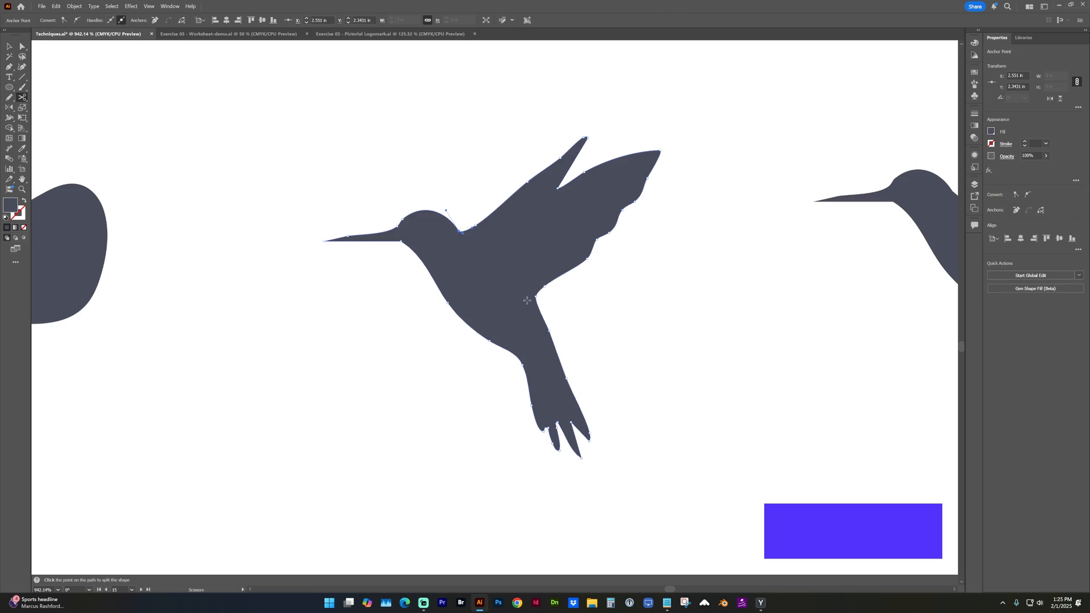
click(537, 297)
key(v)
click(575, 240)
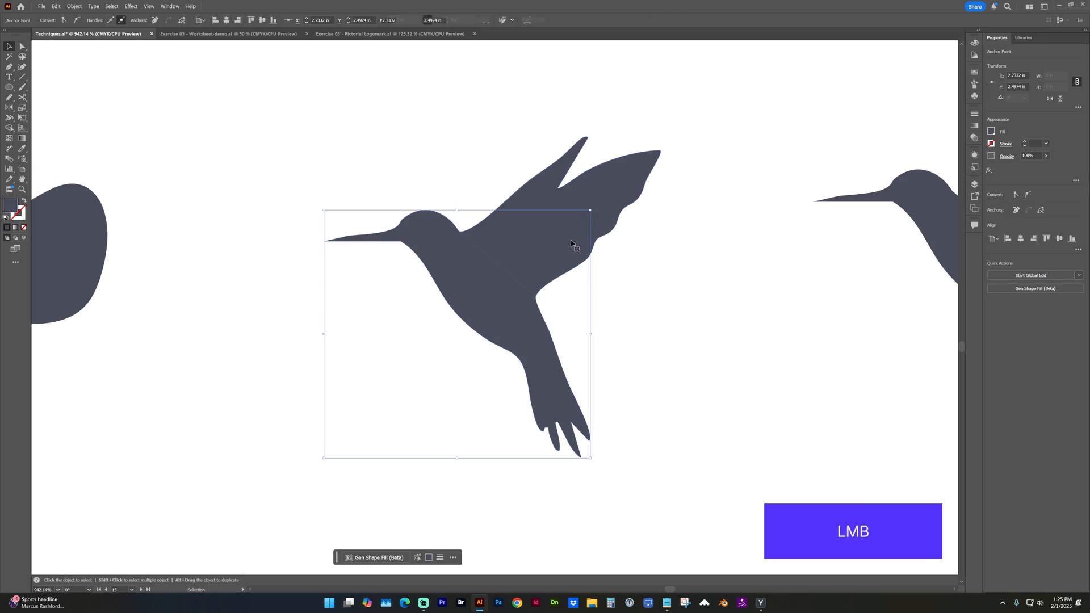
key(Delete)
Step: Swap the fill and stroke of the wingless hummingbird body so it is drawn as an outline
click(511, 284)
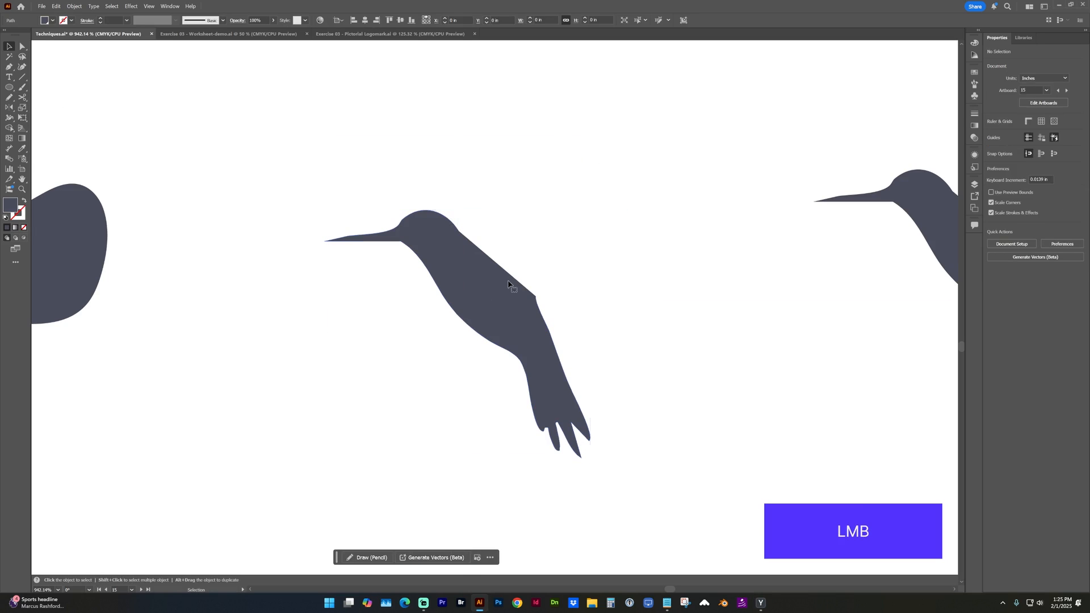
click(22, 201)
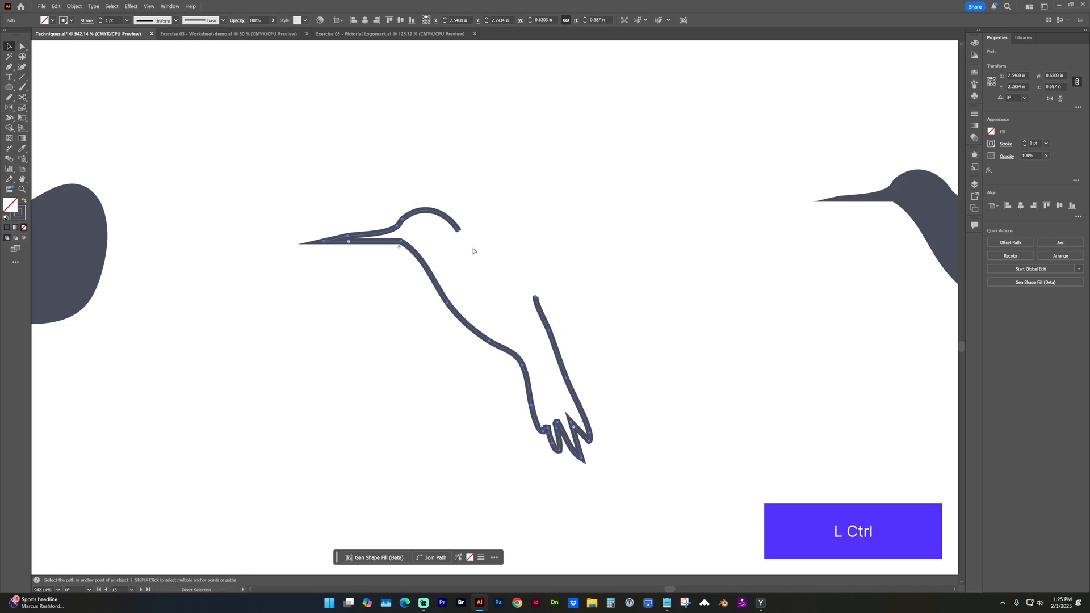
Step: Try joining the open ends along the hummingbird's back, and undo the join
key(ctrl+j)
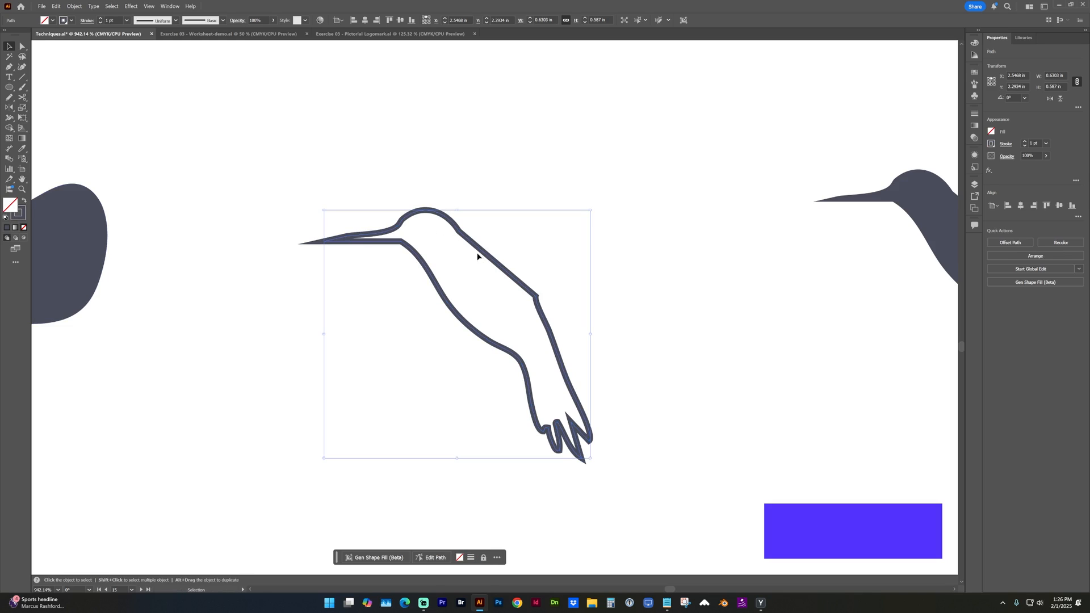
key(space)
key(ctrl+z)
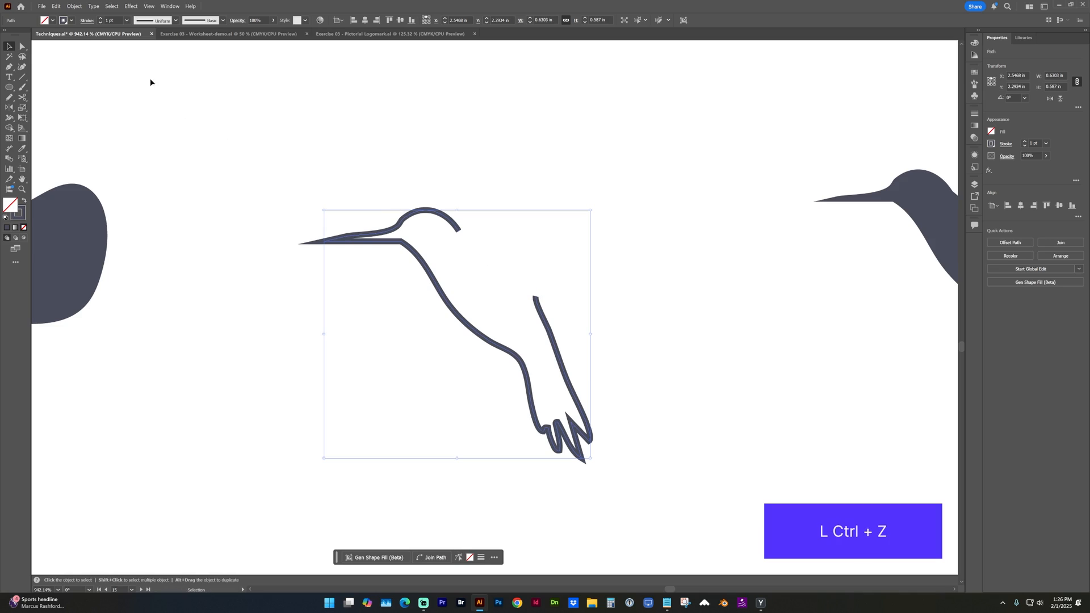
Step: Join the open ends of the hummingbird's path, and swap its stroke back to a fill
click(74, 6)
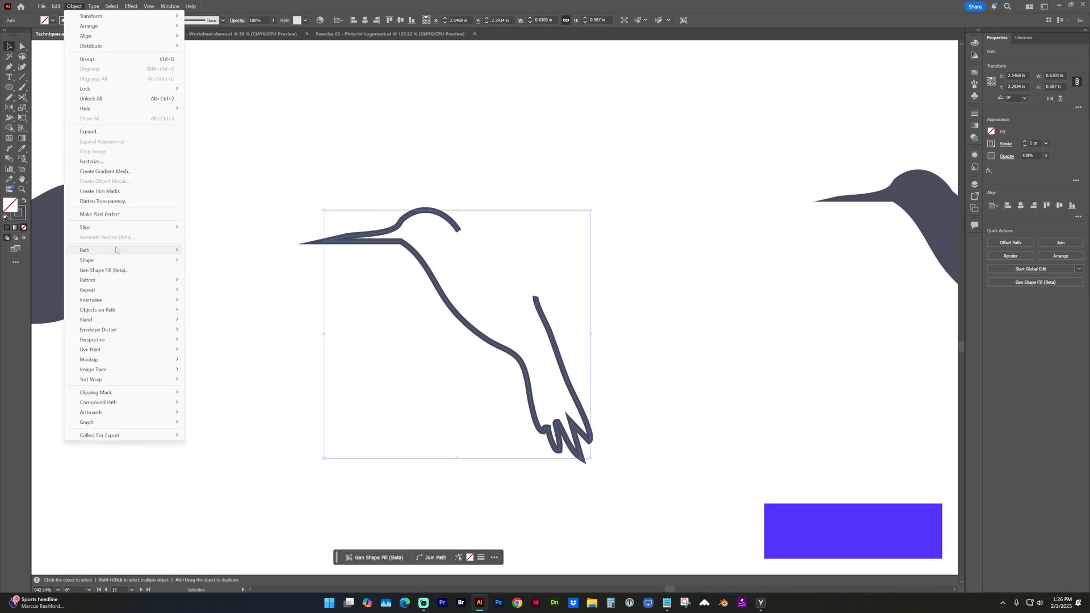
mouse_move(116, 249)
click(205, 250)
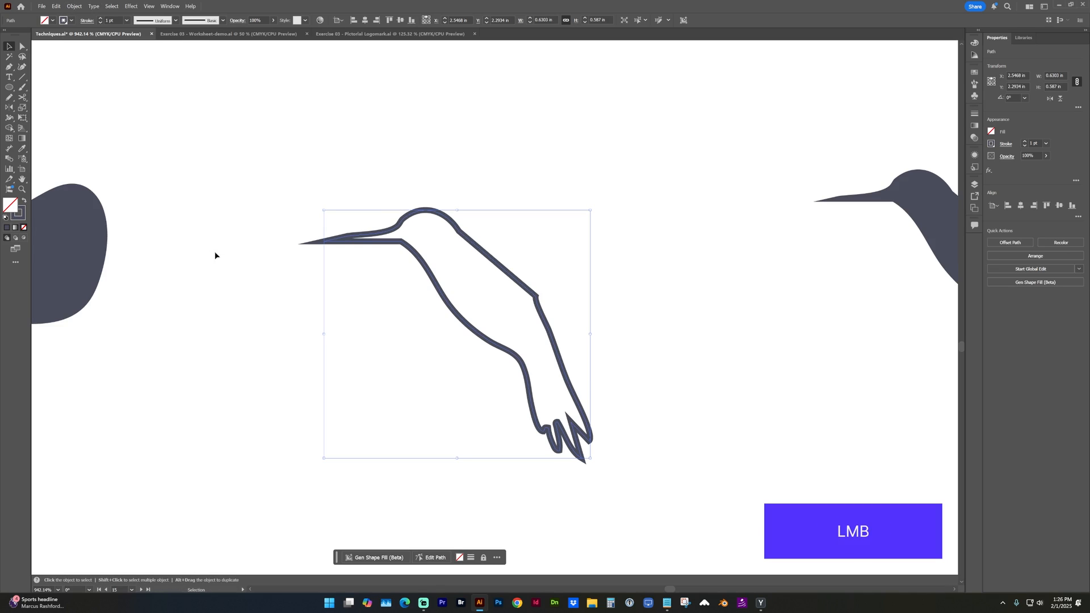
click(632, 294)
click(535, 296)
key(shift+x)
click(611, 293)
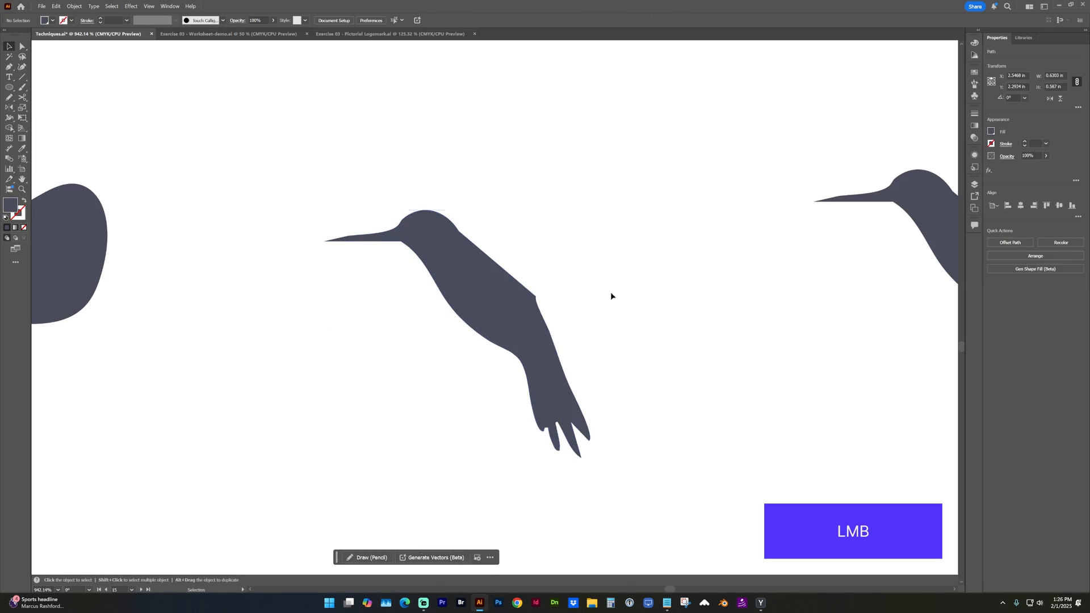
drag(659, 302, 355, 279)
drag(516, 289, 370, 321)
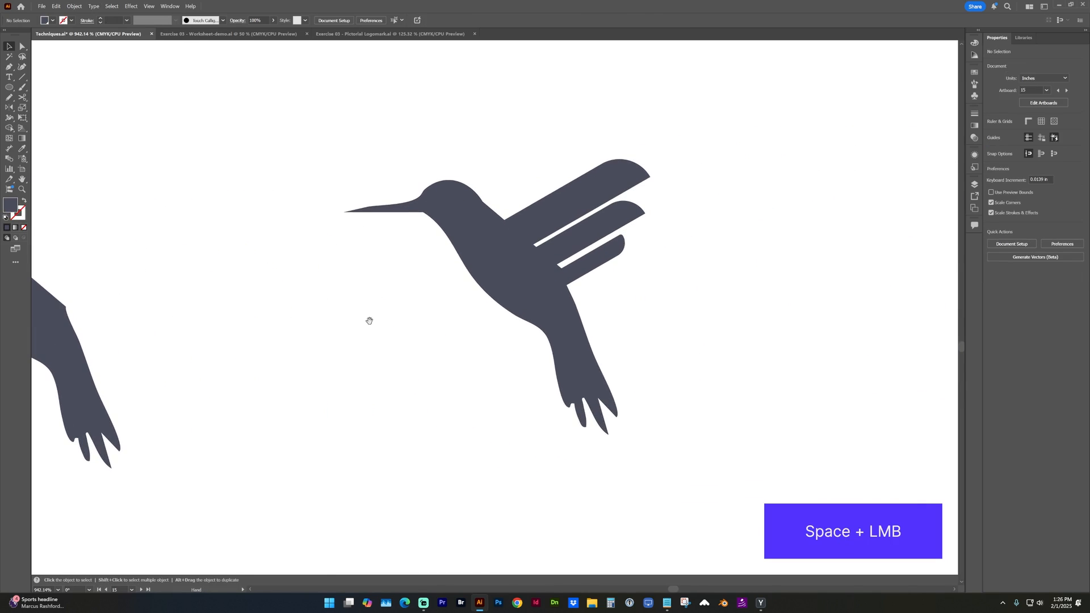
click(528, 243)
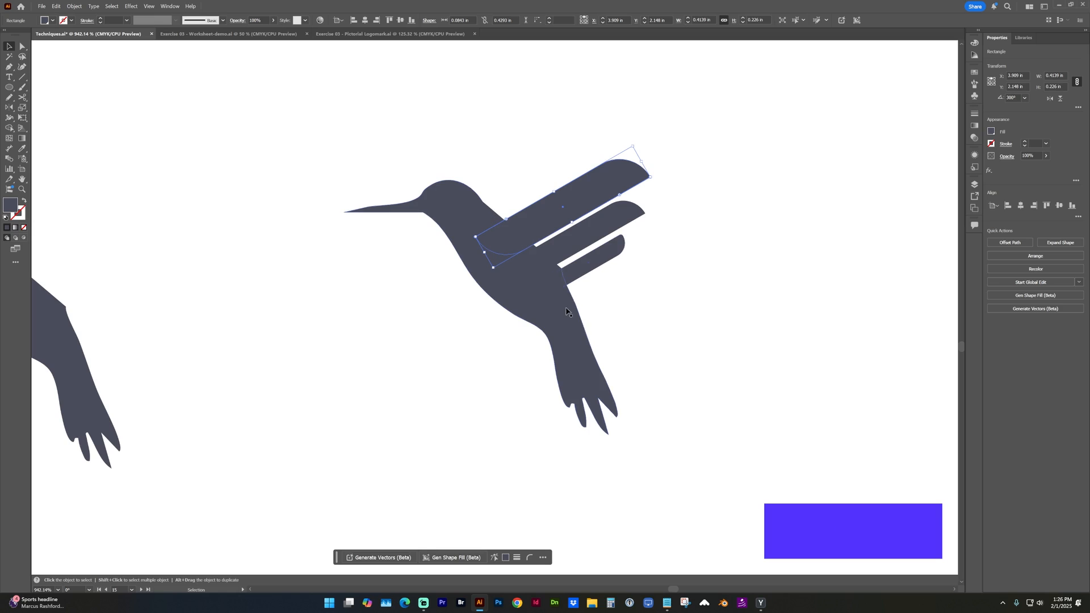
drag(433, 328, 594, 352)
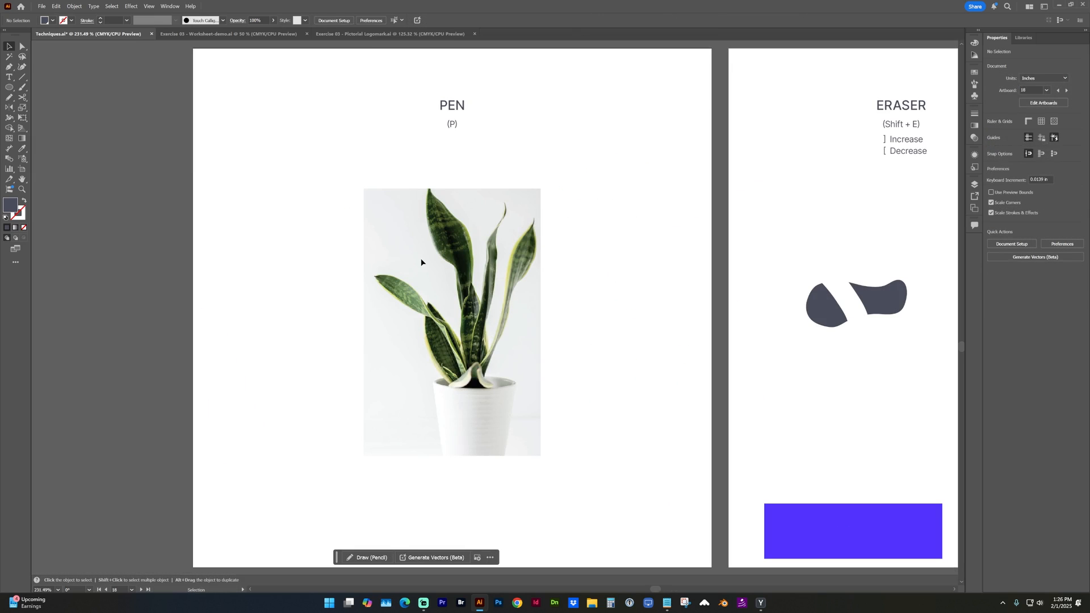
Step: Trace the upper edge of the plant's lowest outer leaf with the Pen tool, from its tip to the stem, using curved segments
key(p)
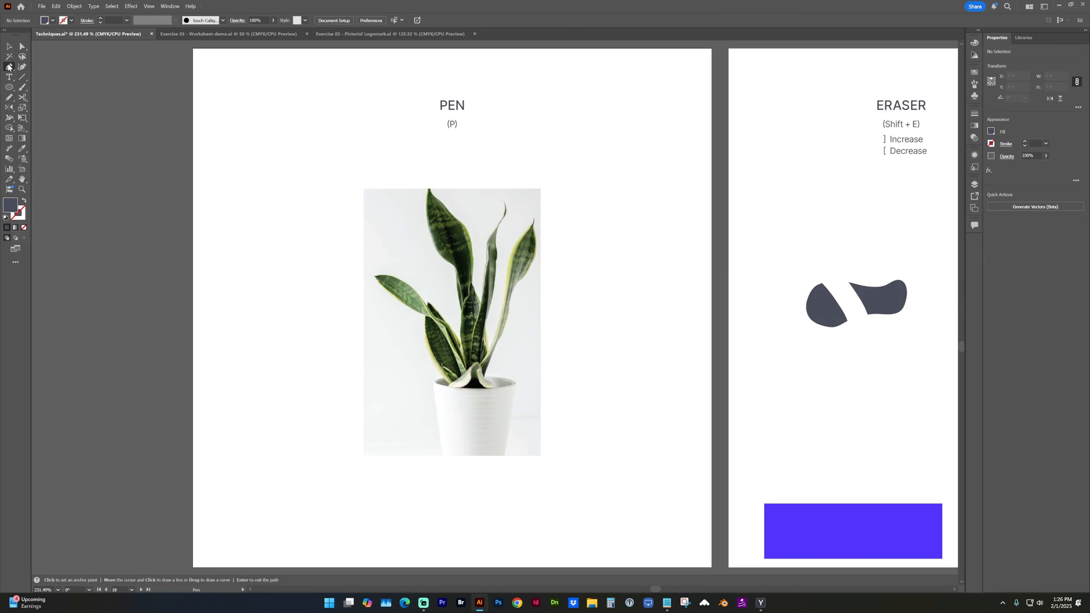
scroll(420, 306, up, 3)
click(334, 225)
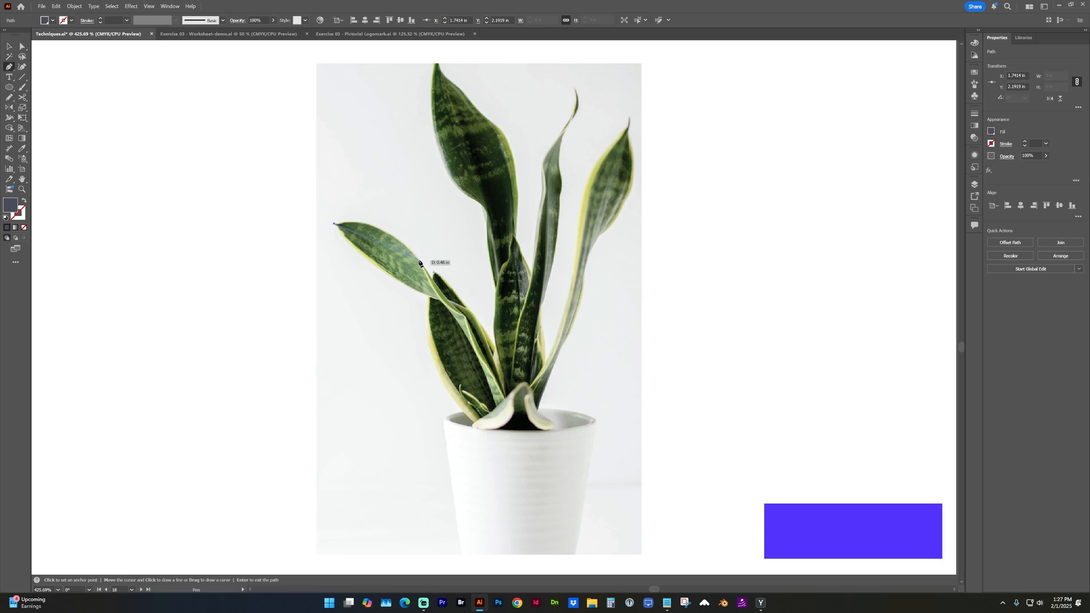
click(420, 263)
drag(473, 311, 446, 306)
click(467, 322)
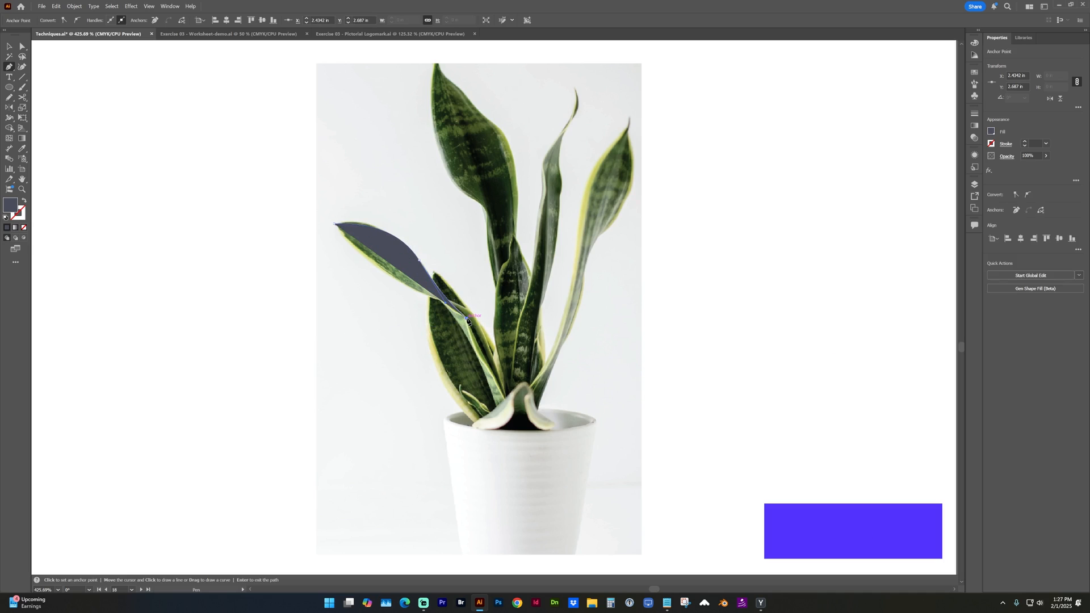
Step: Extend the Pen path with straight segments zigzagging over the central leaves, and end it with a curved segment sweeping beneath the traced leaf
drag(467, 322, 434, 189)
click(417, 151)
click(508, 152)
click(550, 264)
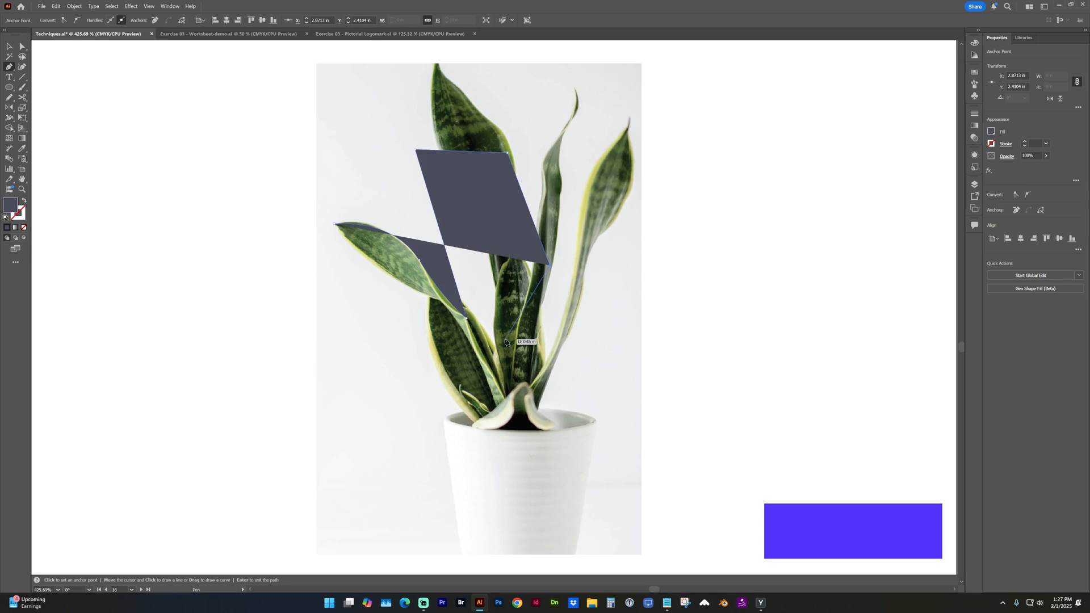
click(505, 340)
drag(420, 389, 301, 373)
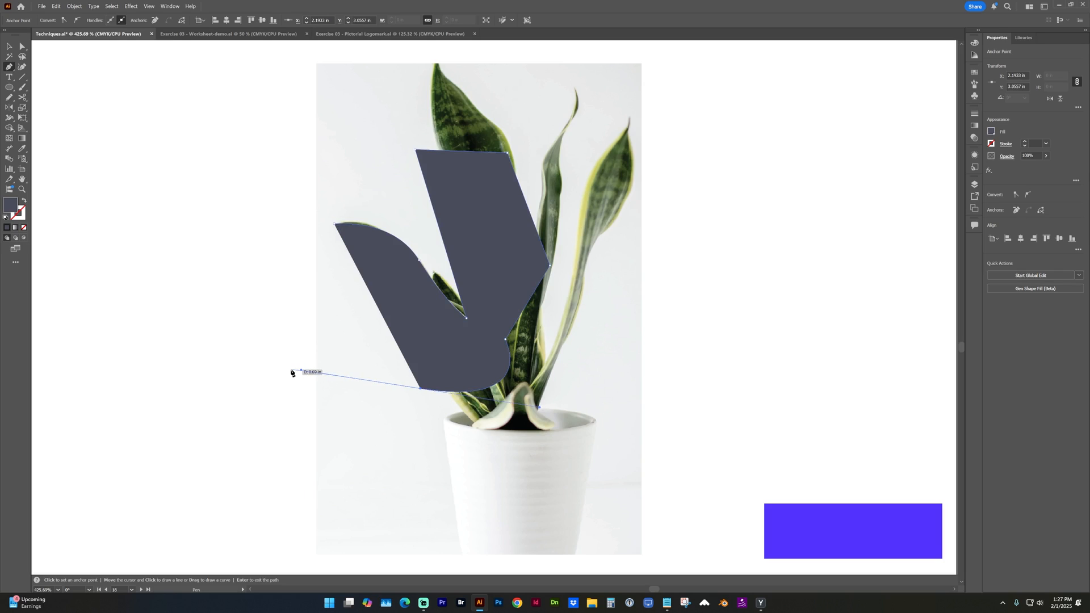
key(v)
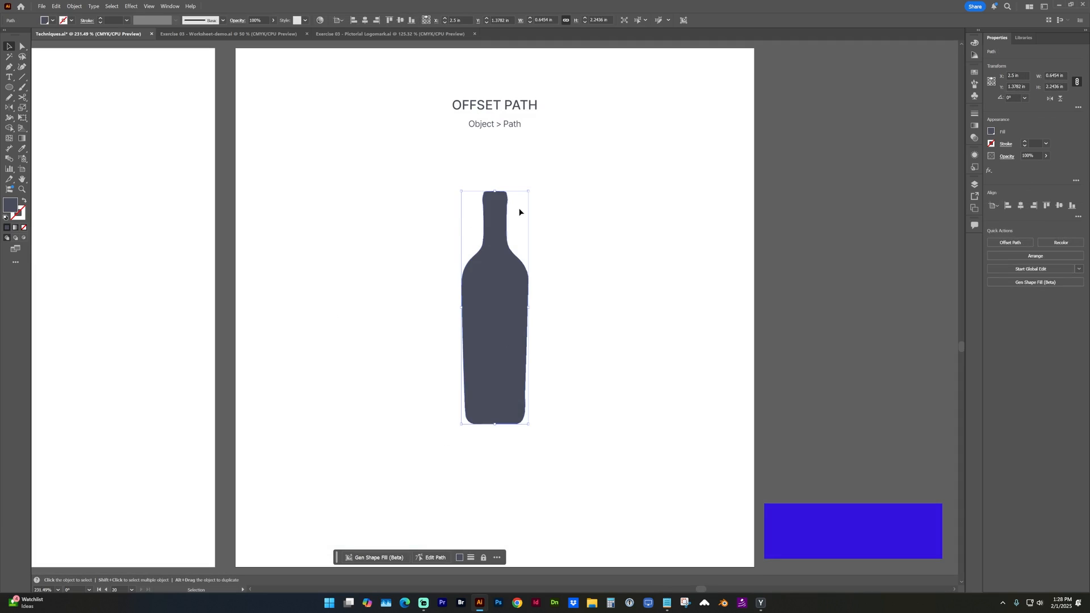
Step: Try enlarging a copy of the bottle pasted in front to about 0.84 by 2.92 in from its centre, and undo it
key(ctrl+c)
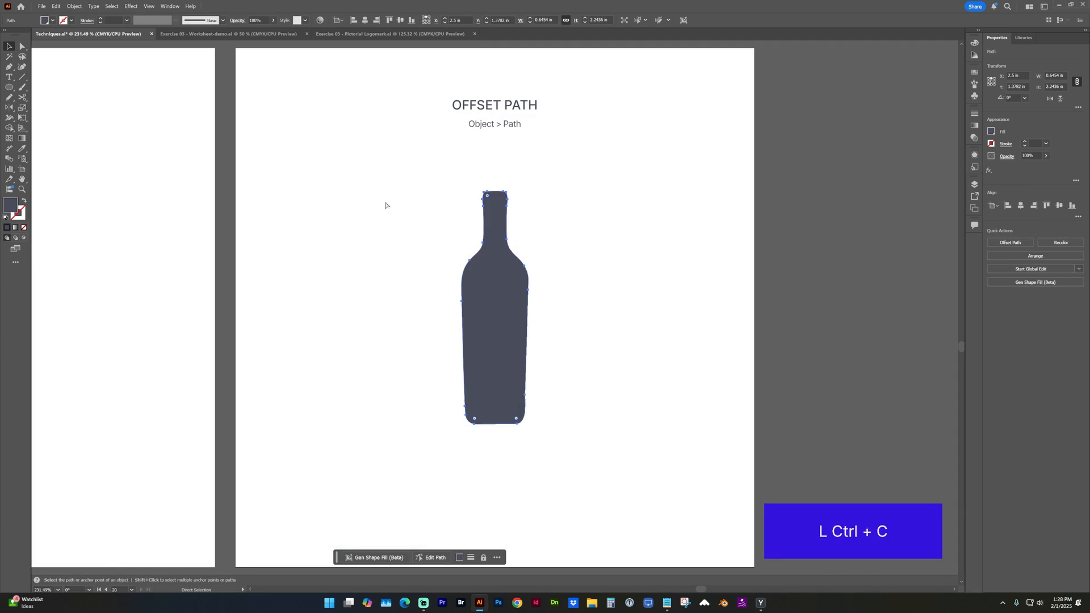
key(ctrl+f)
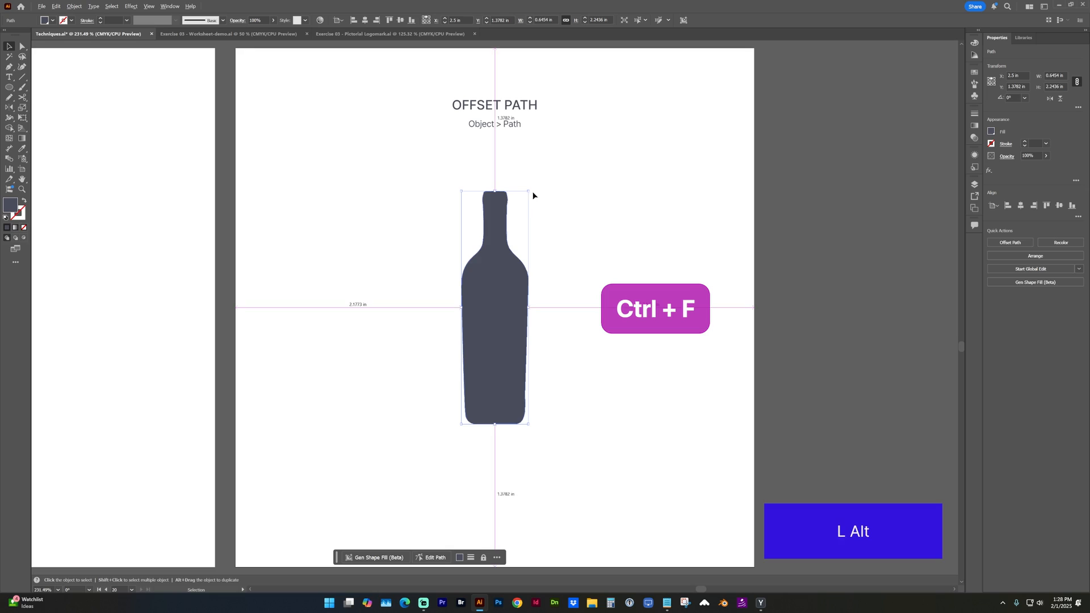
drag(530, 193, 553, 157)
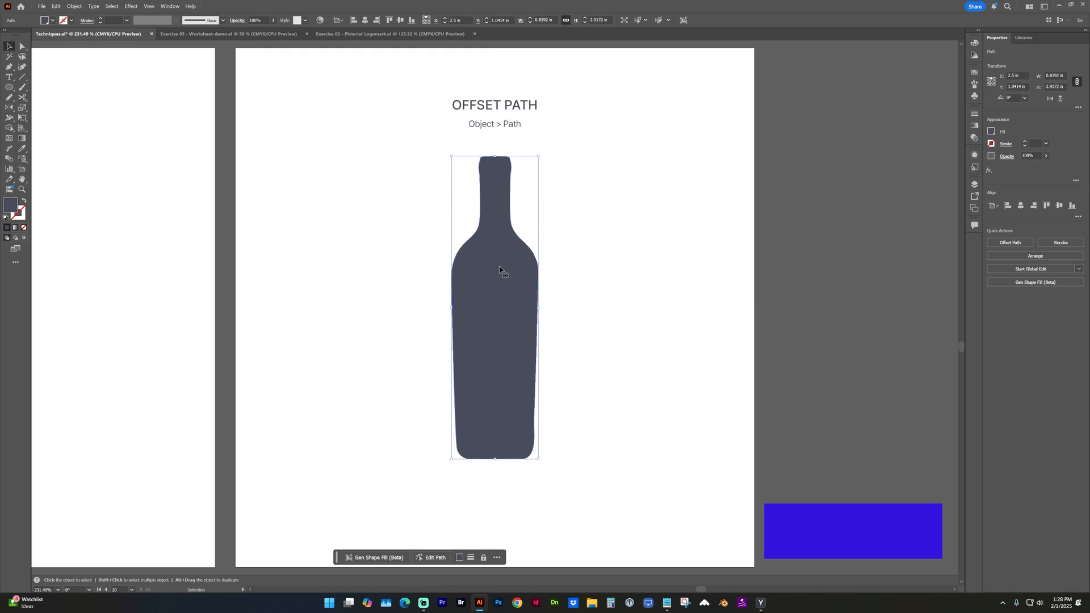
key(ctrl+z)
key(ctrl+z)
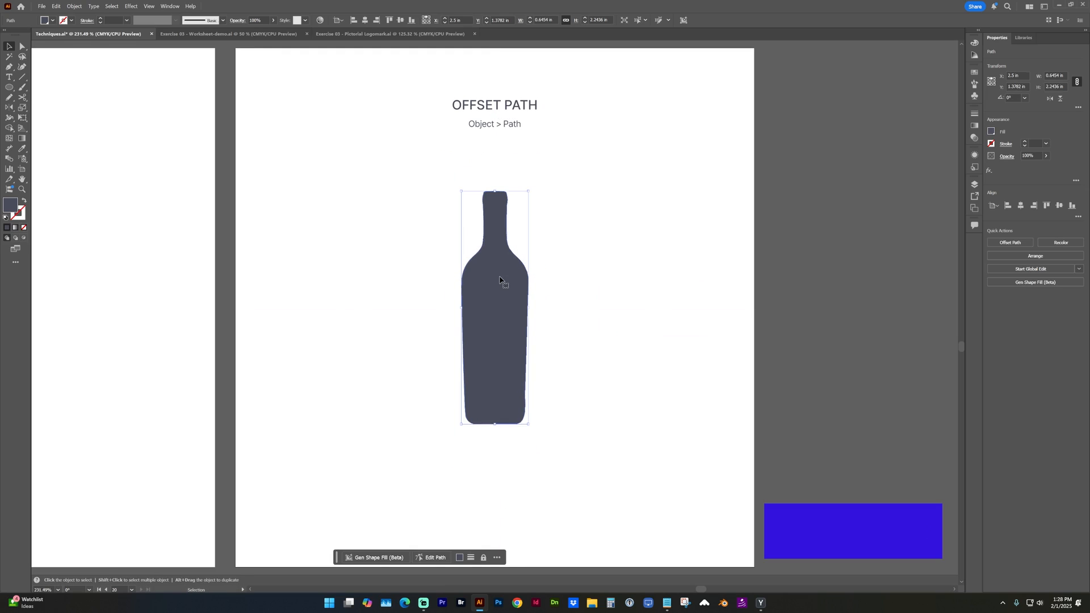
Step: Offset the bottle's path outward by 0.05 in with Miter joins and a miter limit of 4
click(74, 6)
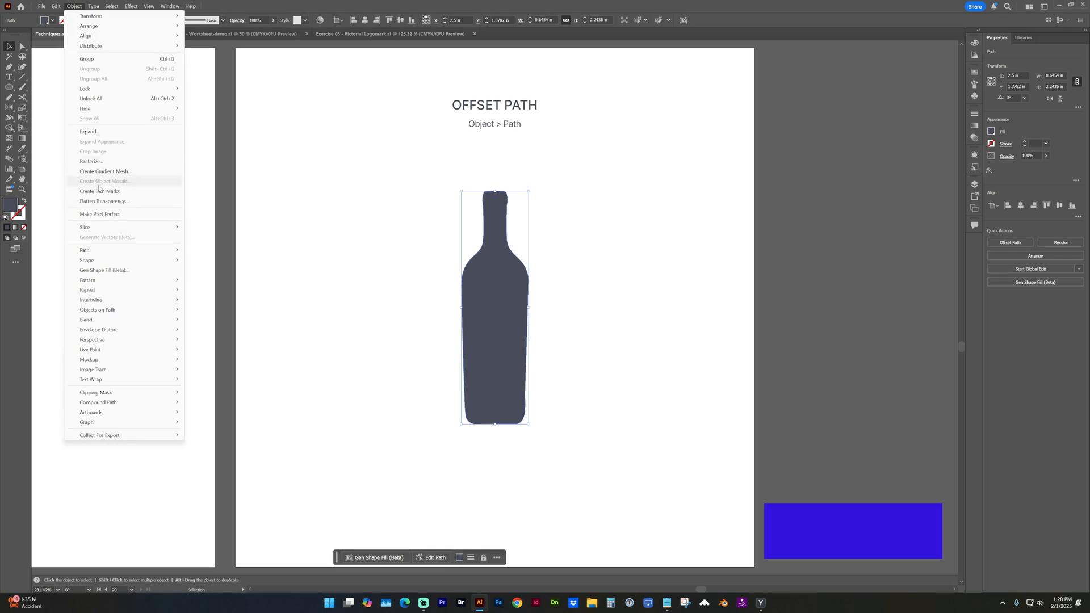
mouse_move(106, 251)
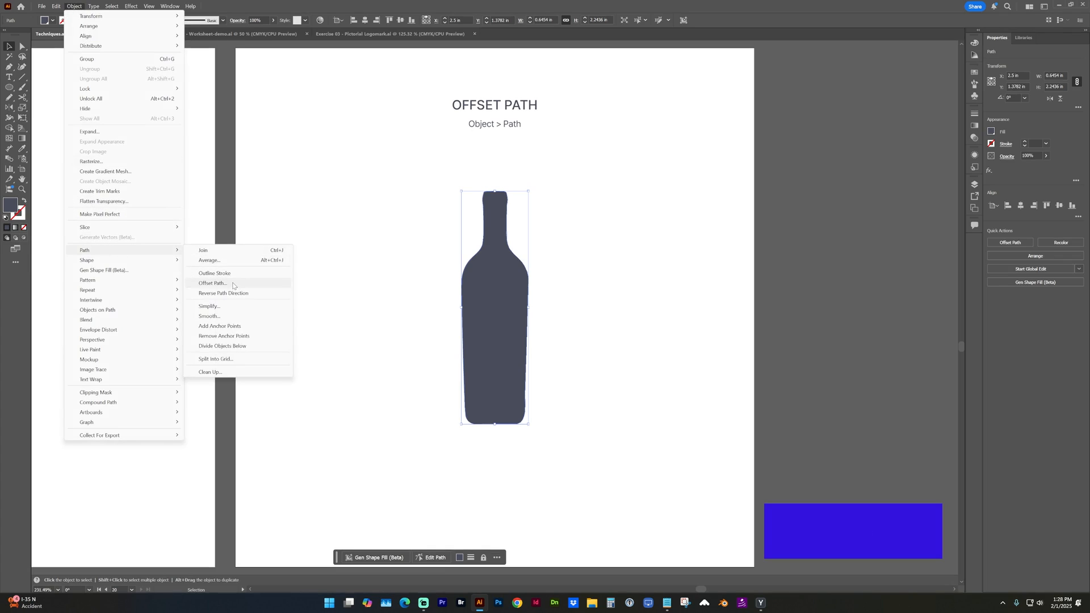
click(213, 283)
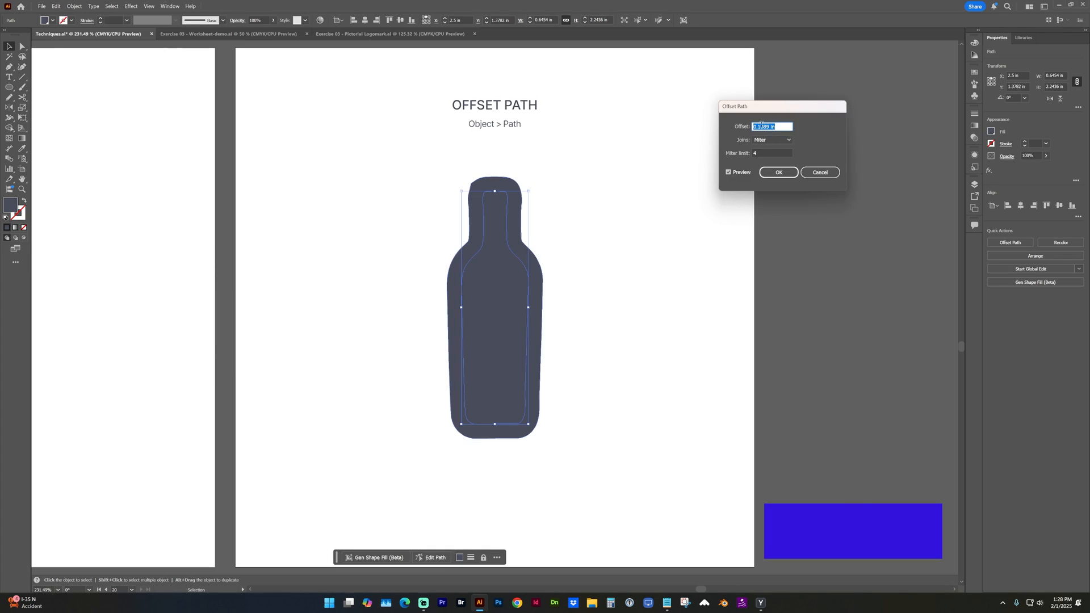
drag(758, 126, 766, 127)
text(05)
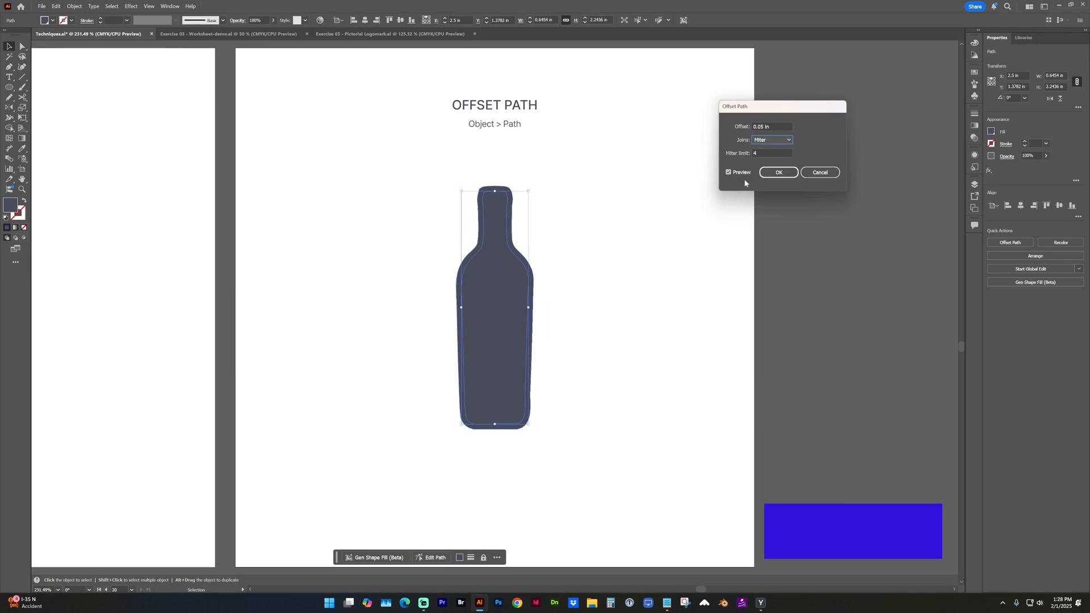
click(778, 172)
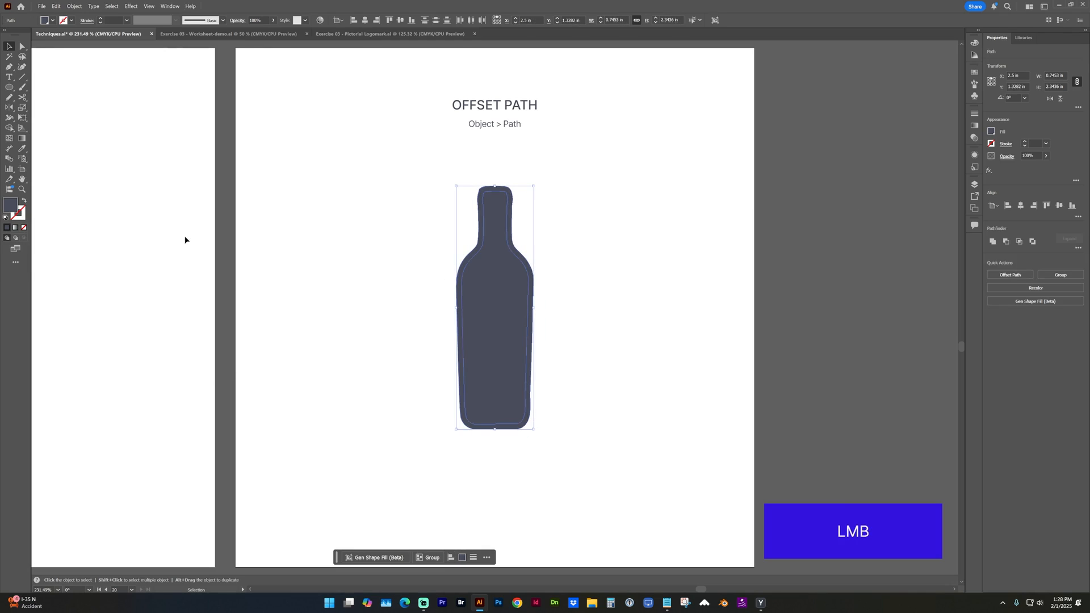
Step: Swap fill and stroke on both bottle paths to make them outlines, and swap one of them back to a fill
click(22, 201)
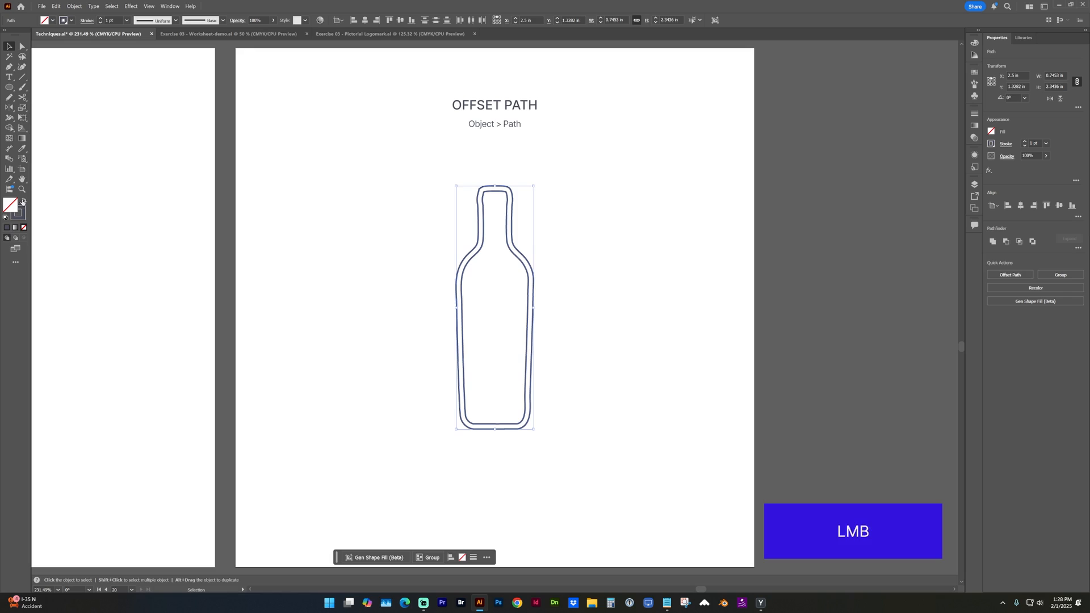
click(411, 260)
click(509, 184)
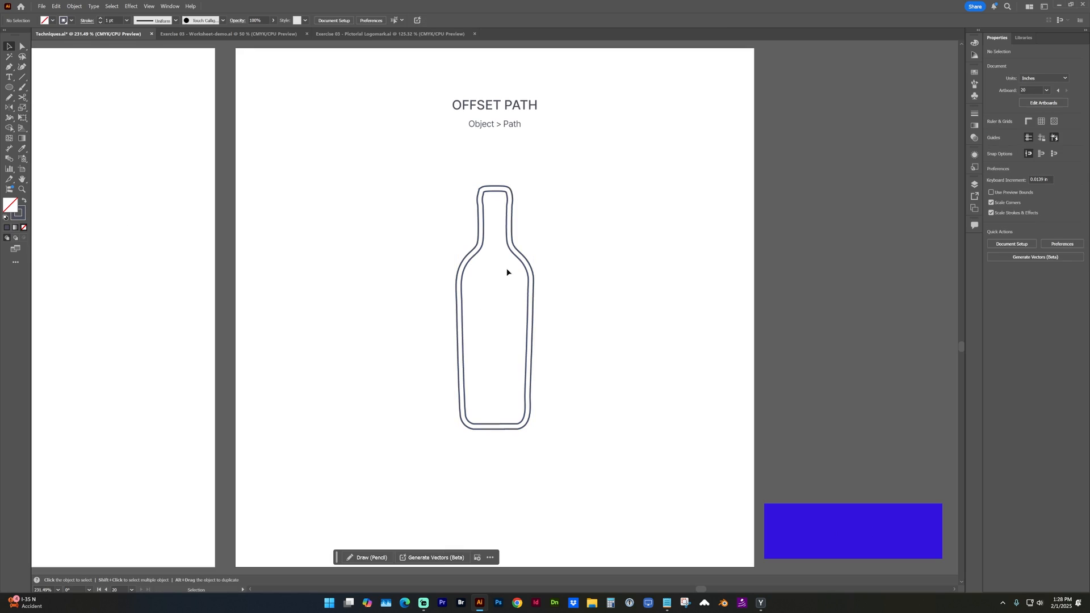
click(519, 256)
key(x)
click(586, 278)
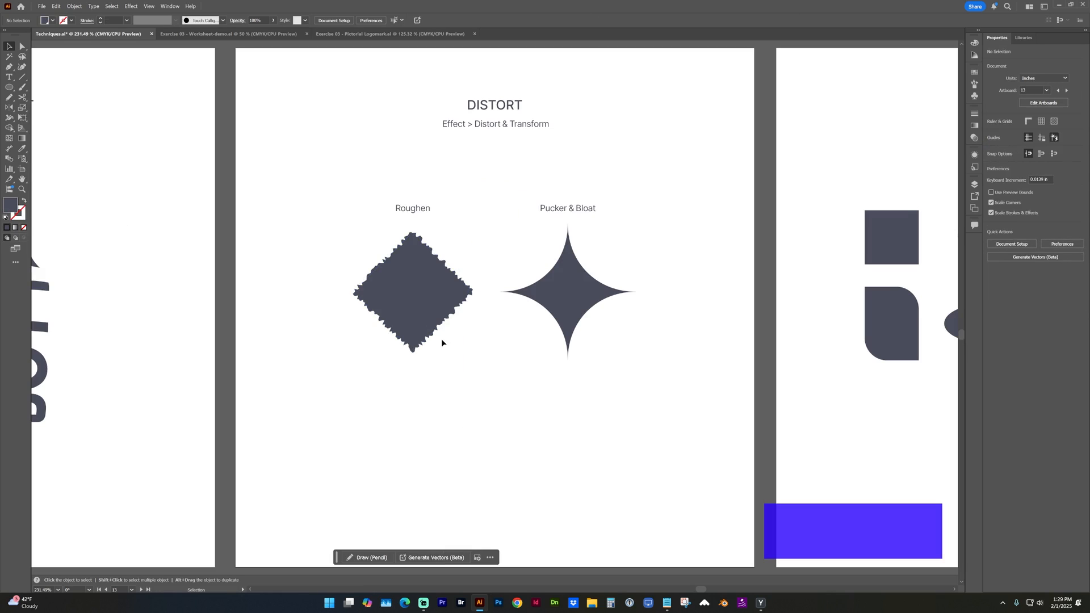
Step: Apply Roughen to a plain copy of the diamond, with a relative Size of 1%, a high Detail and Corner points
click(452, 296)
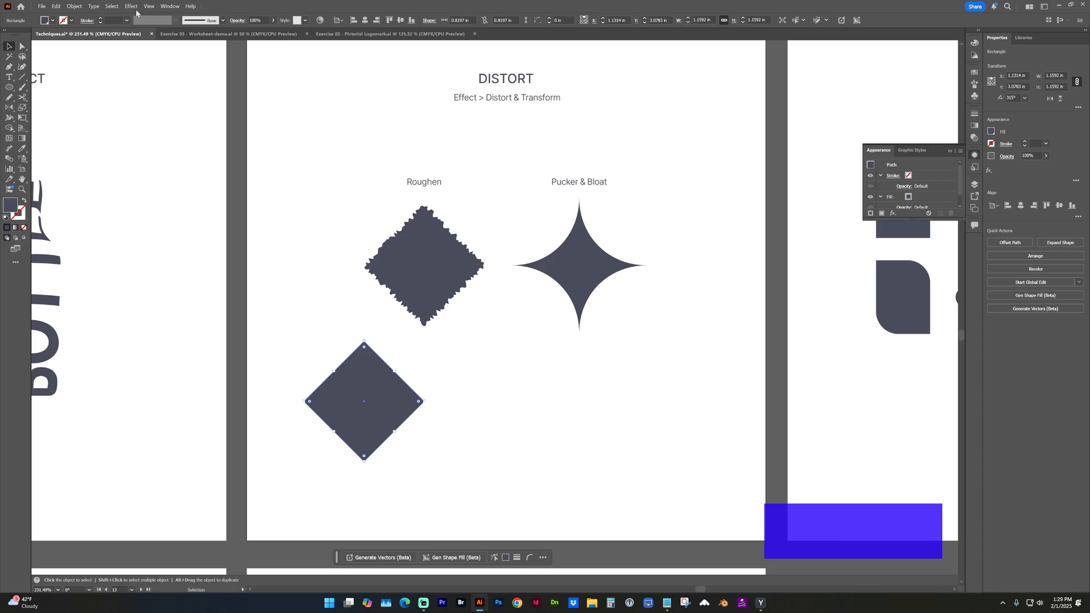
click(132, 6)
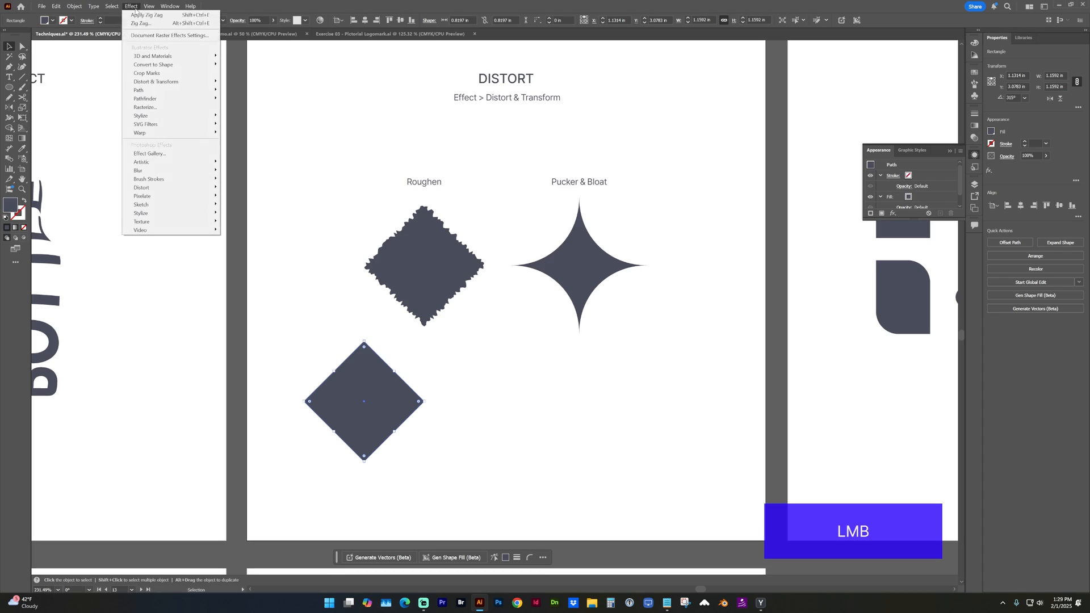
mouse_move(156, 82)
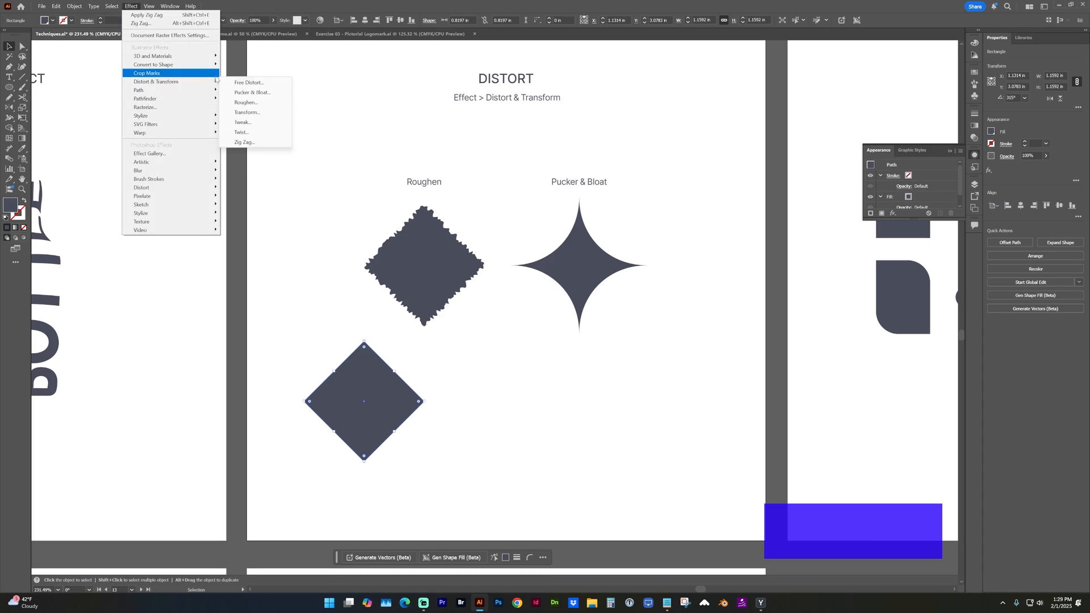
click(241, 102)
drag(406, 221, 610, 232)
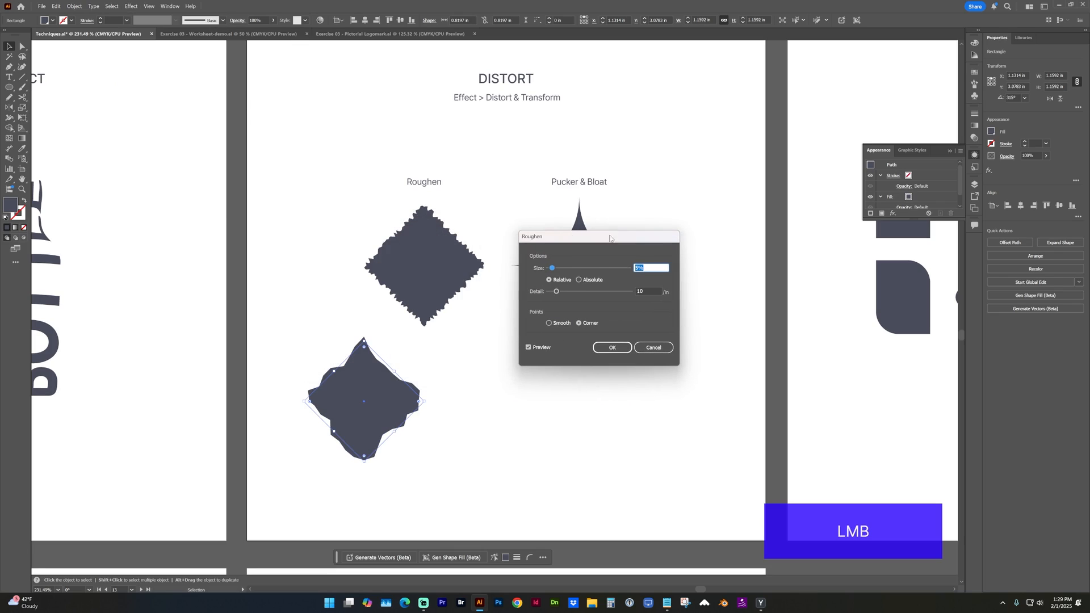
drag(552, 268, 551, 295)
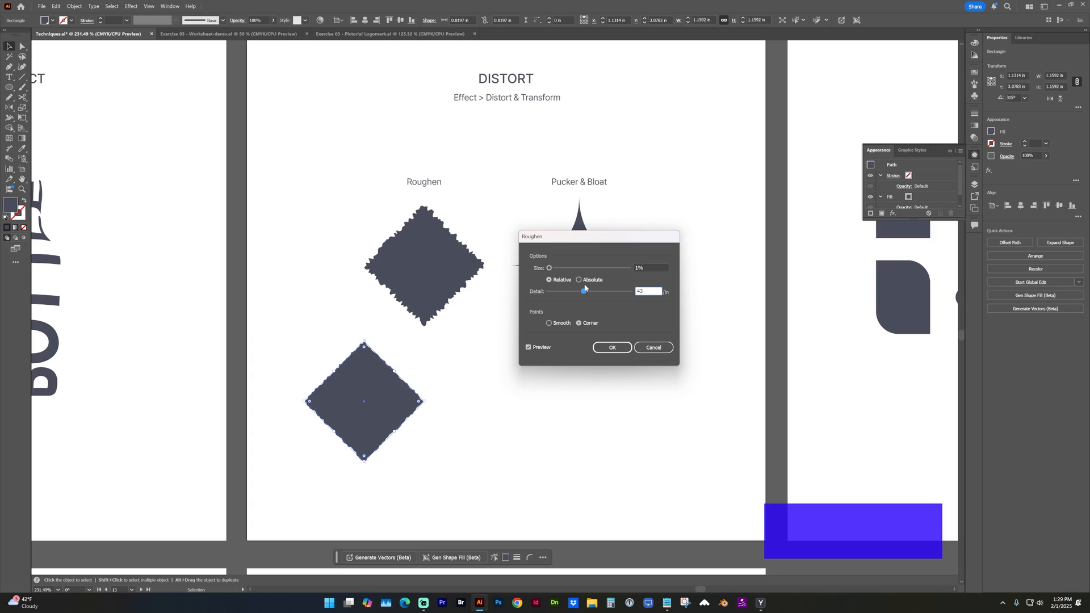
drag(584, 291, 599, 295)
click(614, 348)
click(432, 454)
Step: Duplicate the newly roughened diamond beneath the Pucker & Bloat example, and remove the Roughen effect from the copy
key(space)
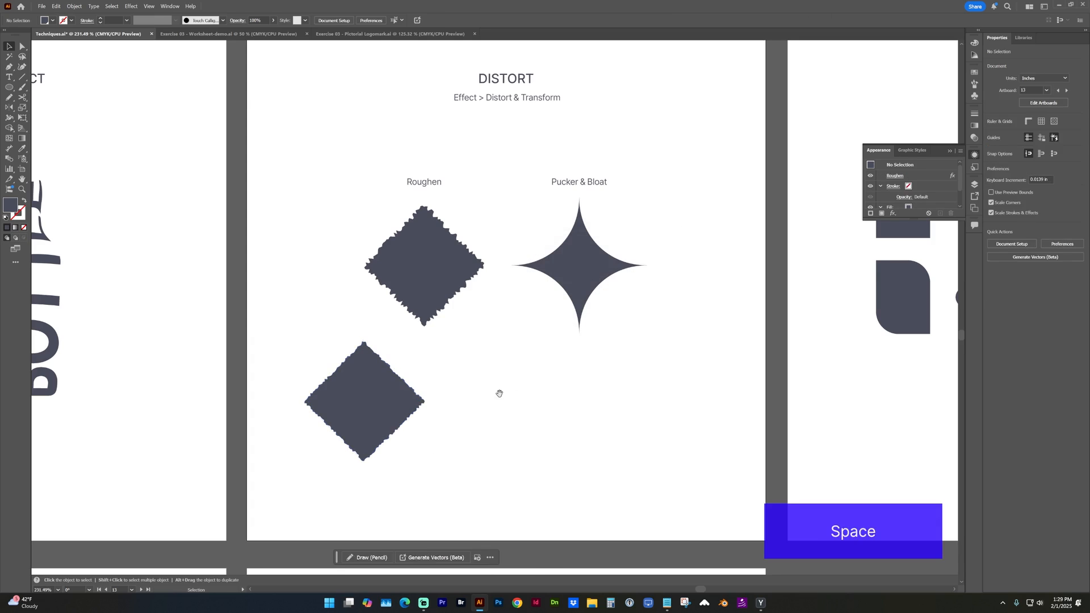
drag(500, 394, 445, 409)
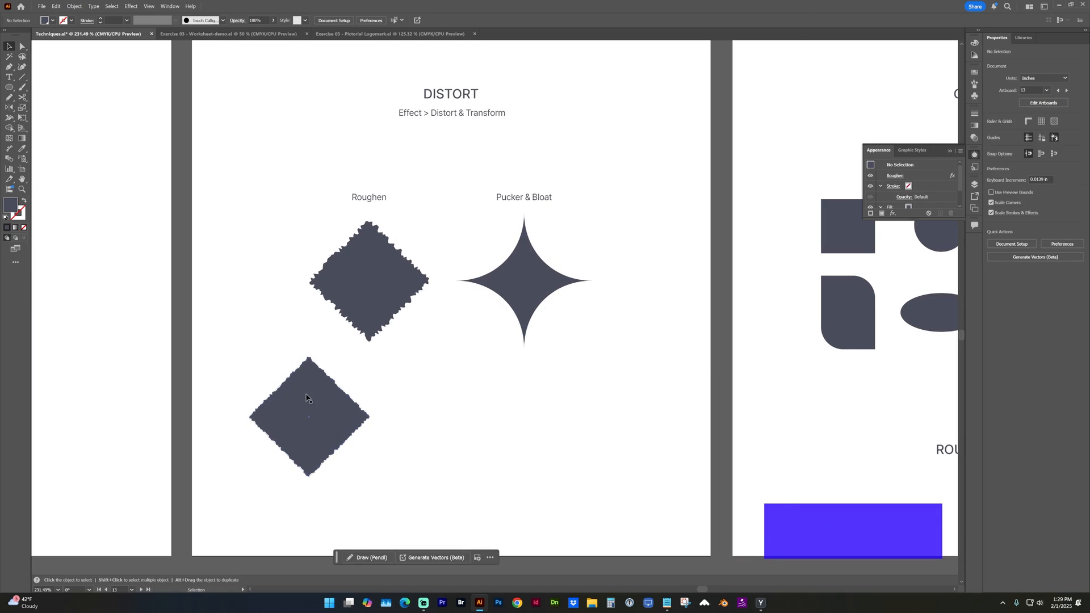
drag(309, 399, 524, 286)
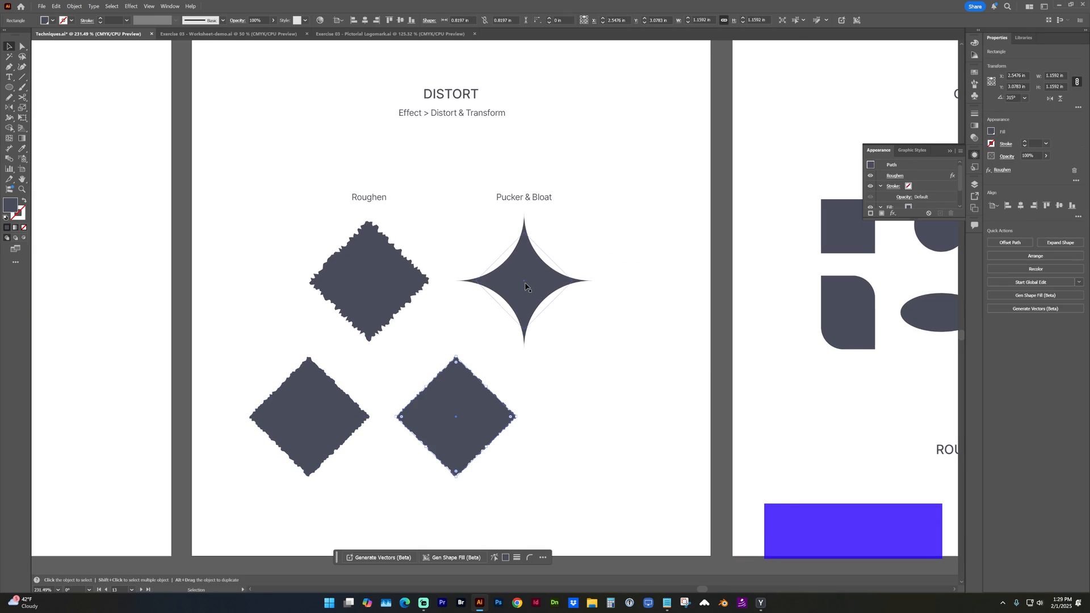
drag(914, 175, 951, 213)
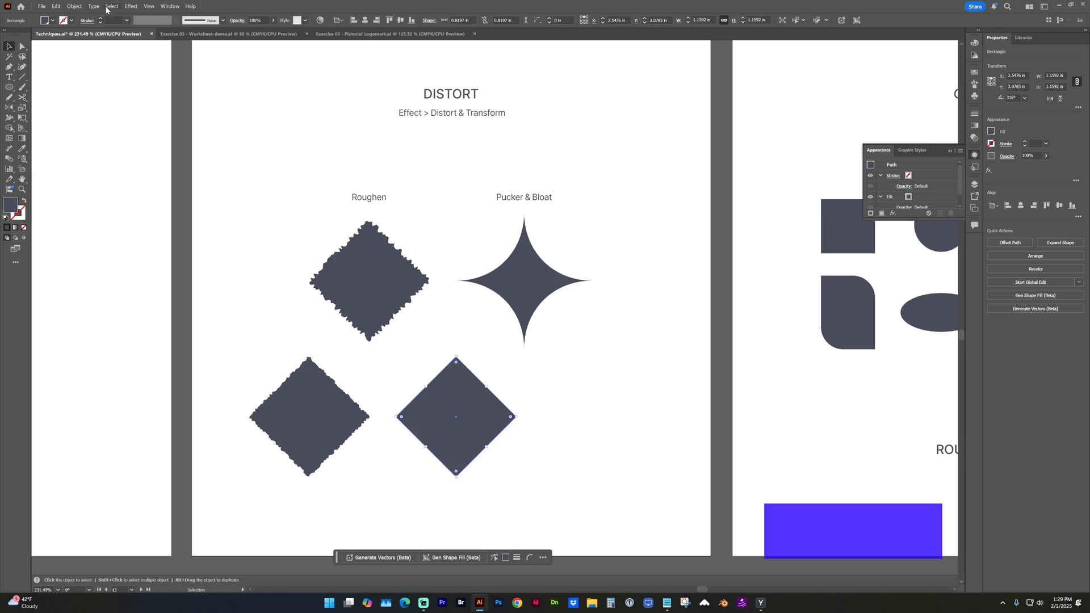
Step: Apply the Pucker & Bloat effect to the plain diamond copy
click(93, 6)
mouse_move(158, 84)
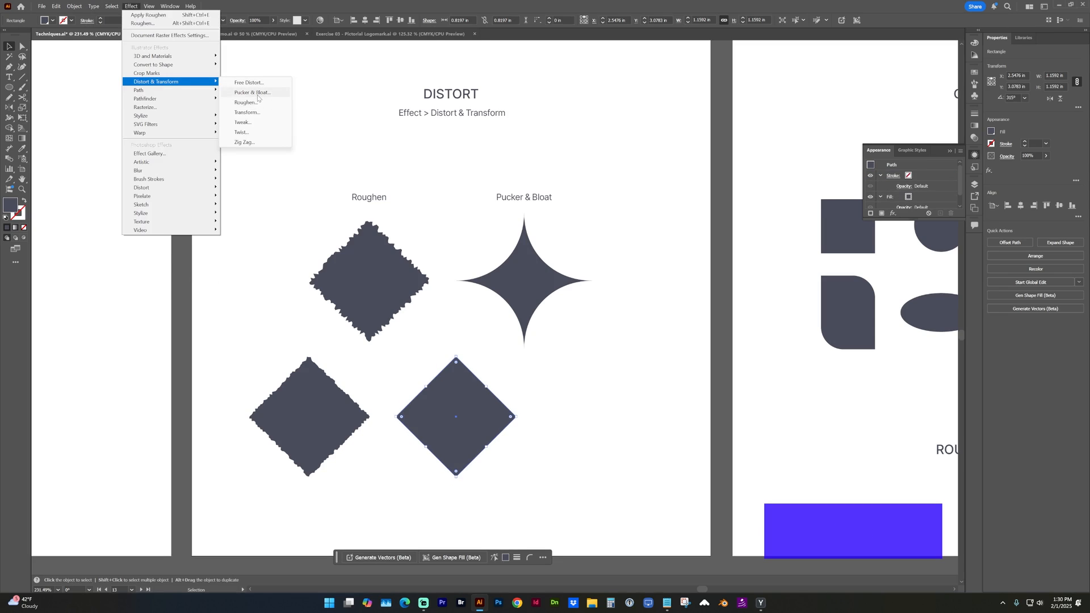
click(264, 93)
mouse_move(421, 257)
mouse_down()
mouse_move(442, 261)
mouse_move(404, 258)
mouse_move(440, 260)
mouse_up()
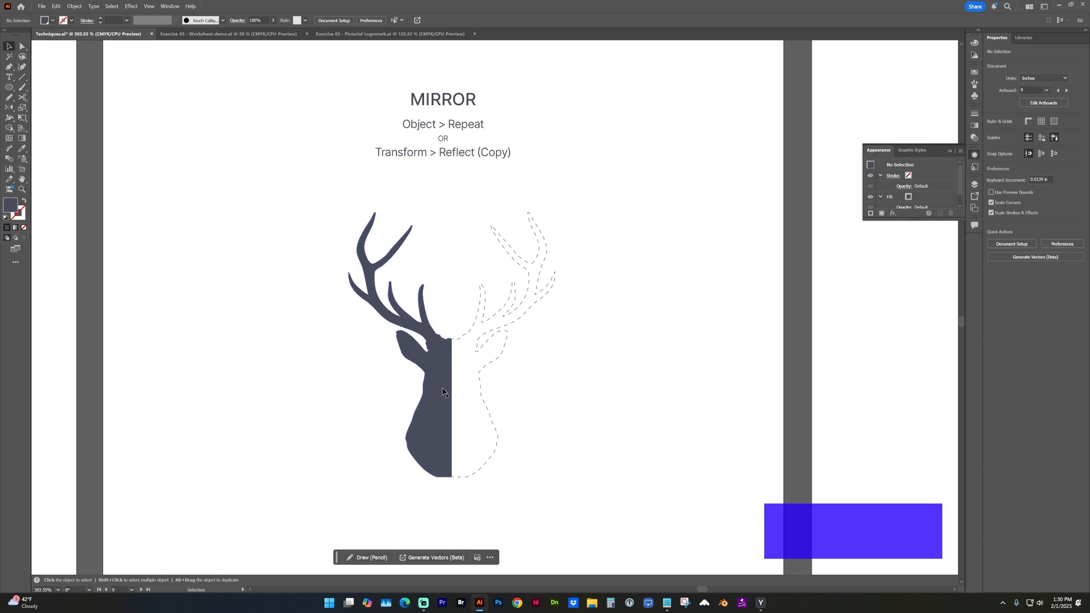
Step: Try completing the deer head with a copy reflected on the vertical axis and moved over the dashed half, and delete the copy
click(407, 305)
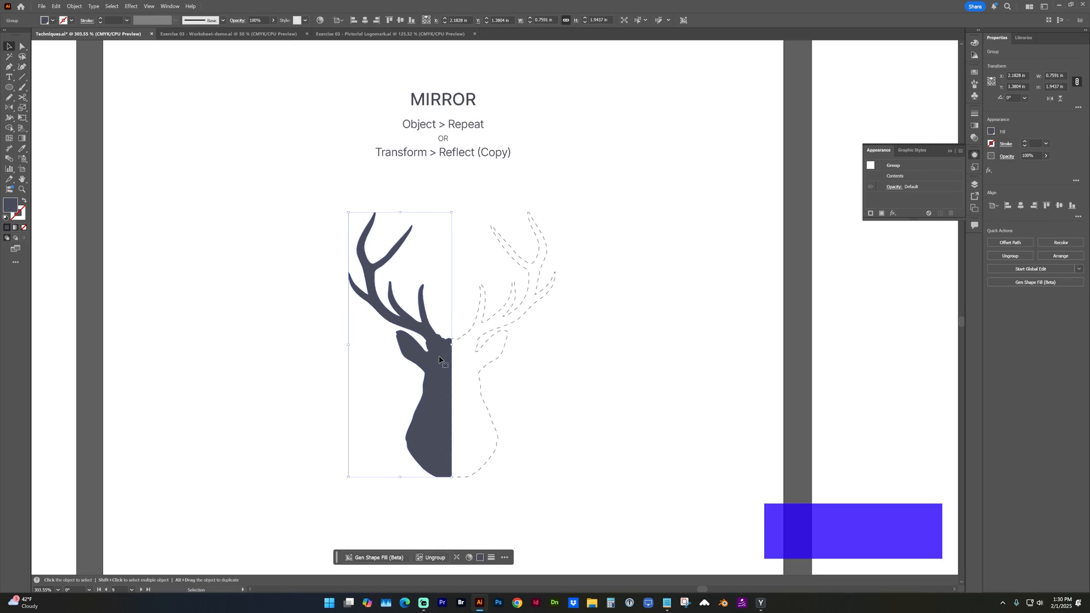
right_click(440, 358)
mouse_move(517, 301)
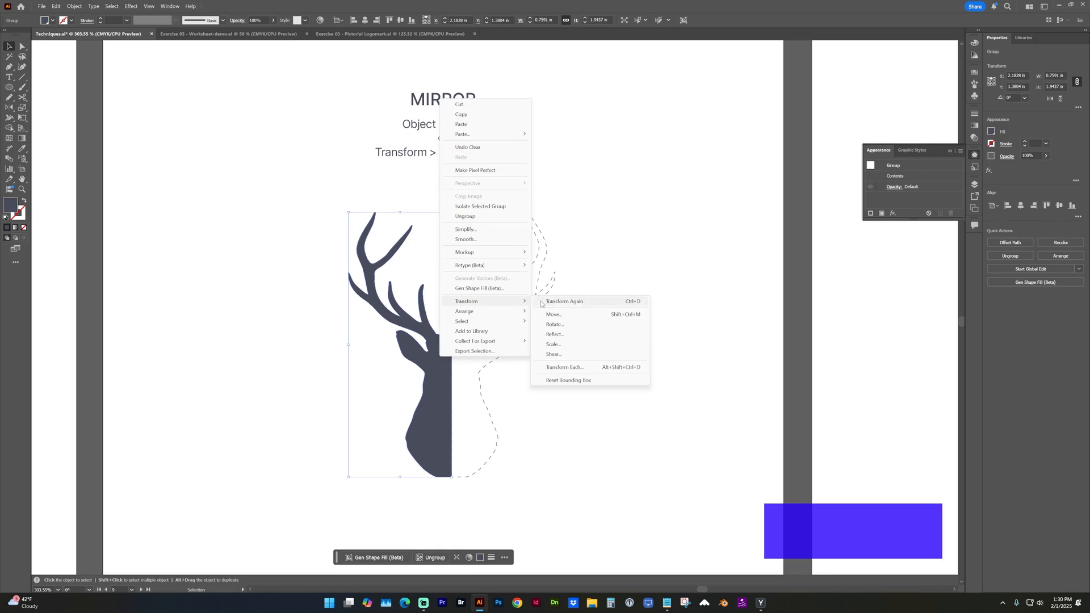
click(555, 334)
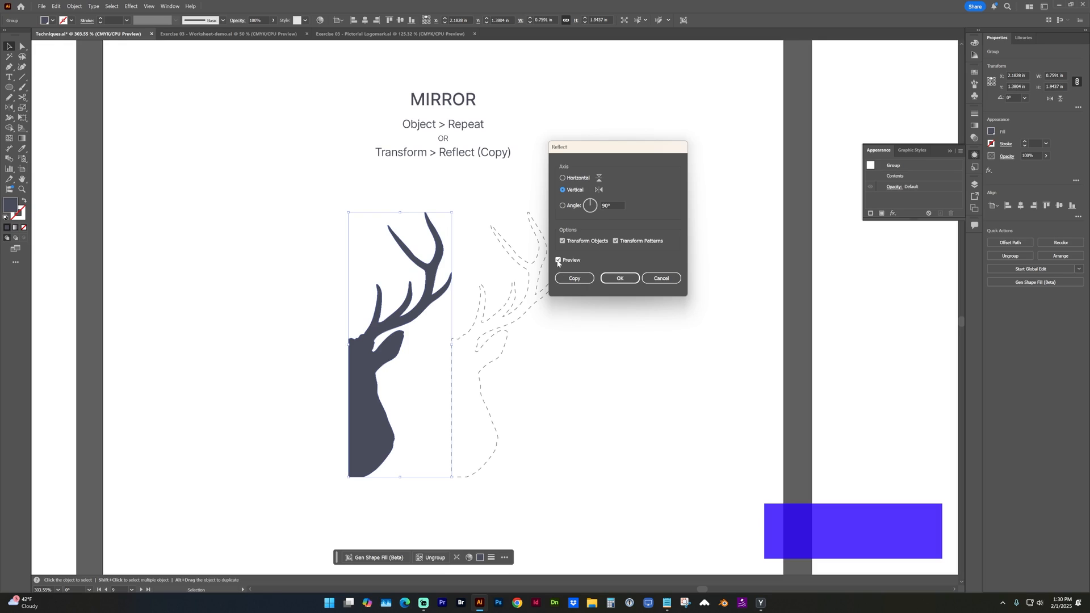
click(574, 279)
drag(430, 385, 563, 390)
key(Delete)
Step: Apply a Mirror repeat to the half deer head
click(433, 379)
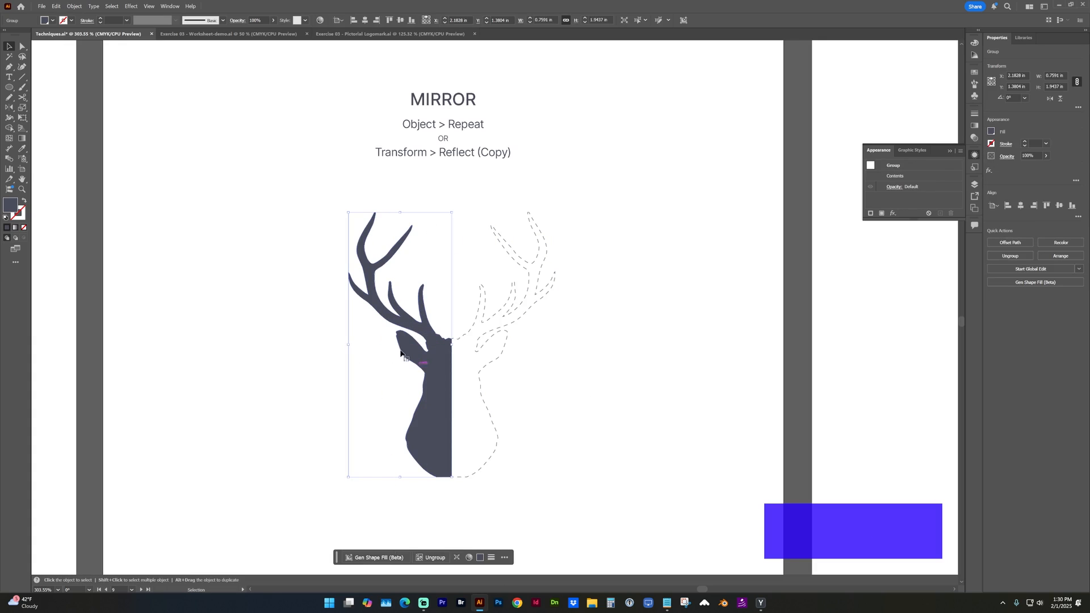
click(75, 6)
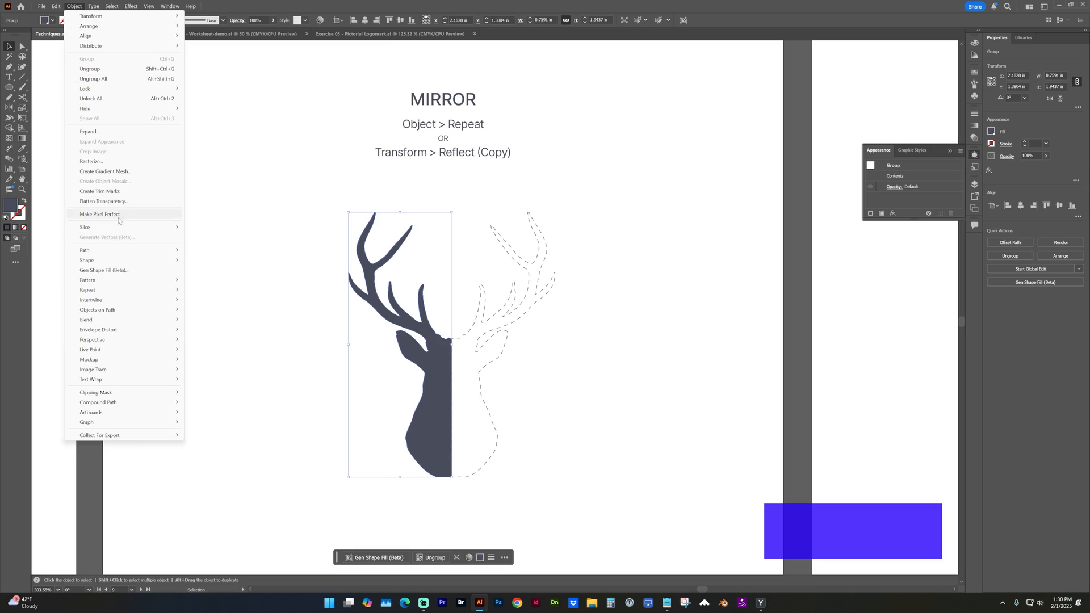
mouse_move(128, 291)
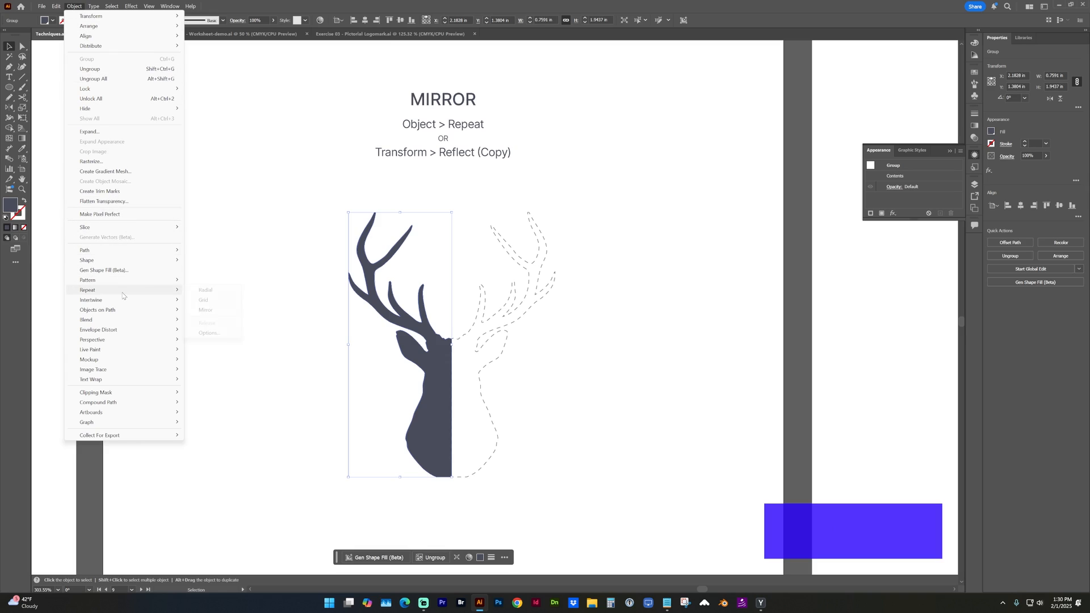
click(205, 311)
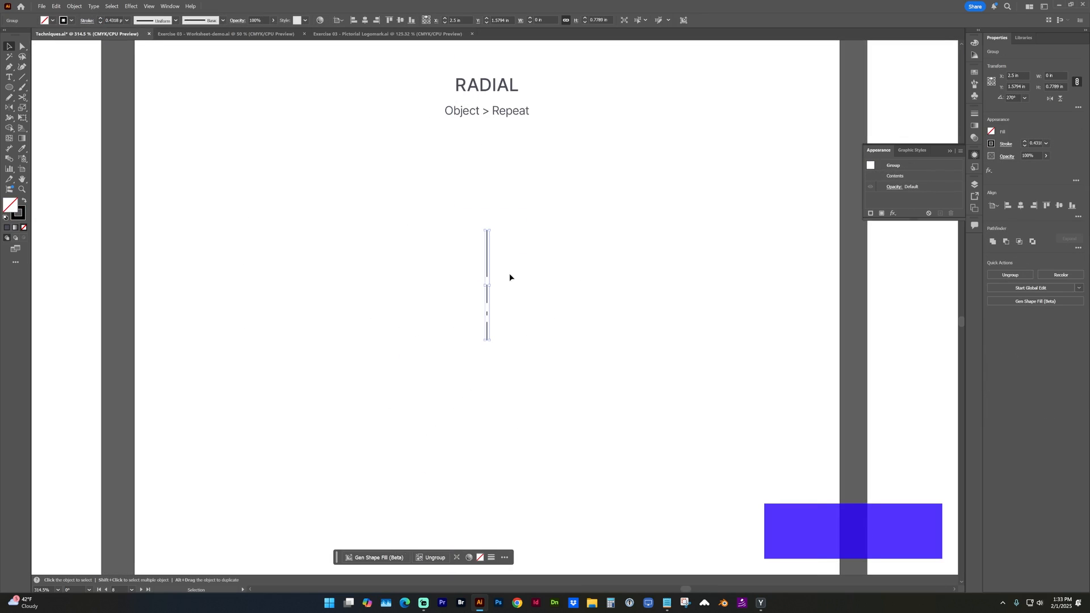
Step: Apply a Radial repeat to the dashed line group on the Radial artboard
click(72, 9)
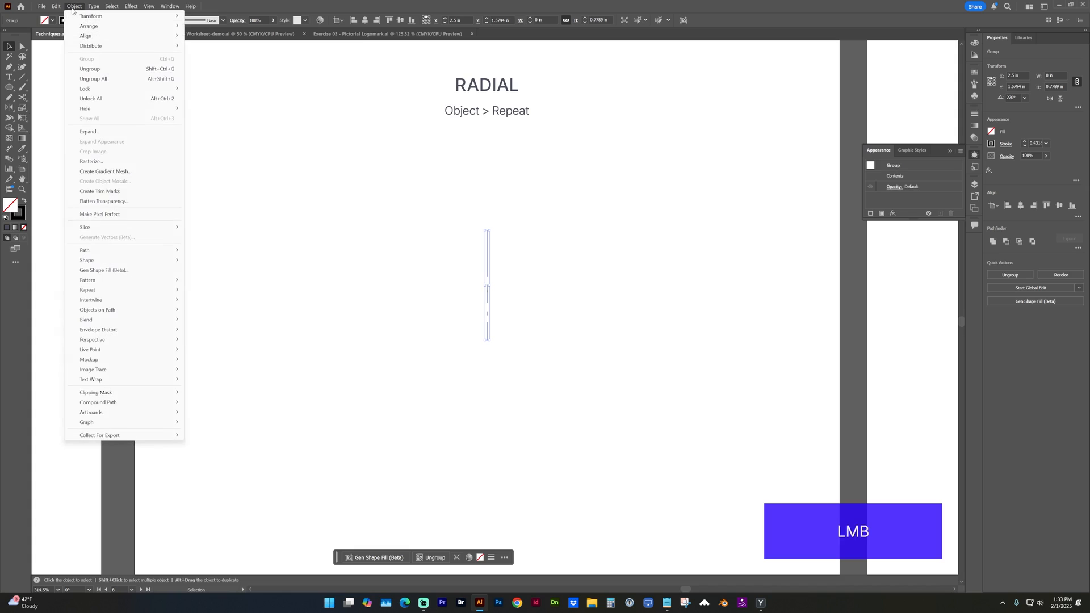
mouse_move(75, 292)
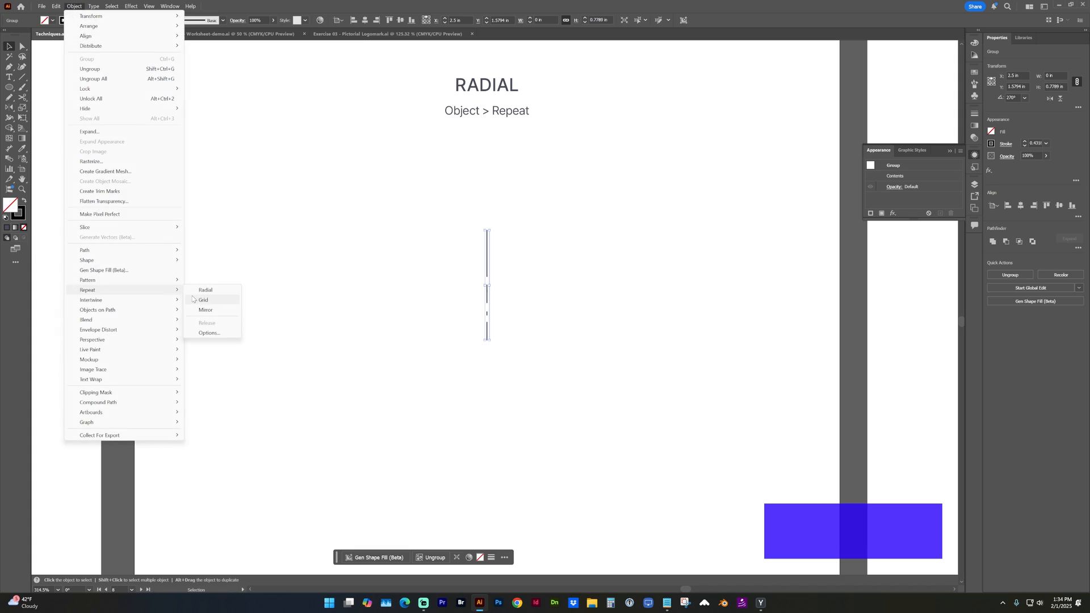
click(200, 291)
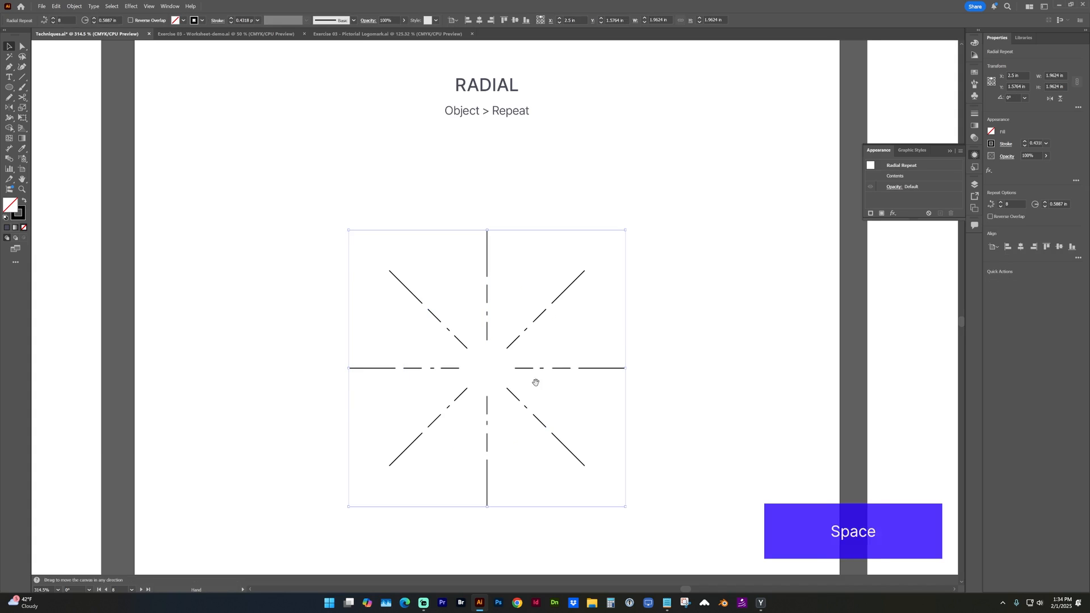
drag(535, 382, 514, 316)
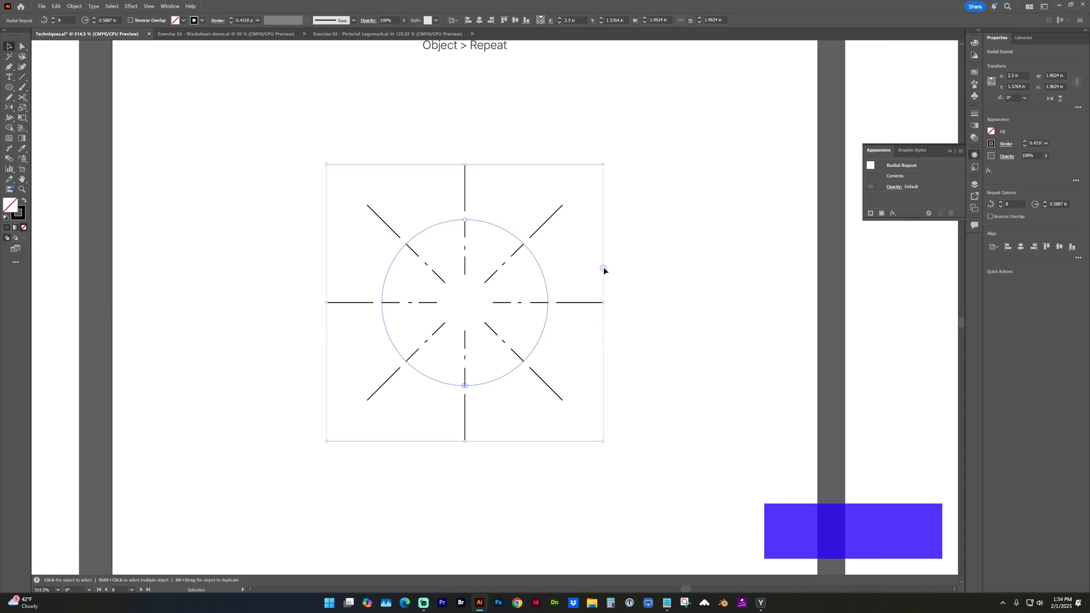
Step: Try hiding part of the radial repeat by moving its arc handle around the ring, and restore the full circle
drag(603, 268, 605, 298)
drag(466, 386, 479, 385)
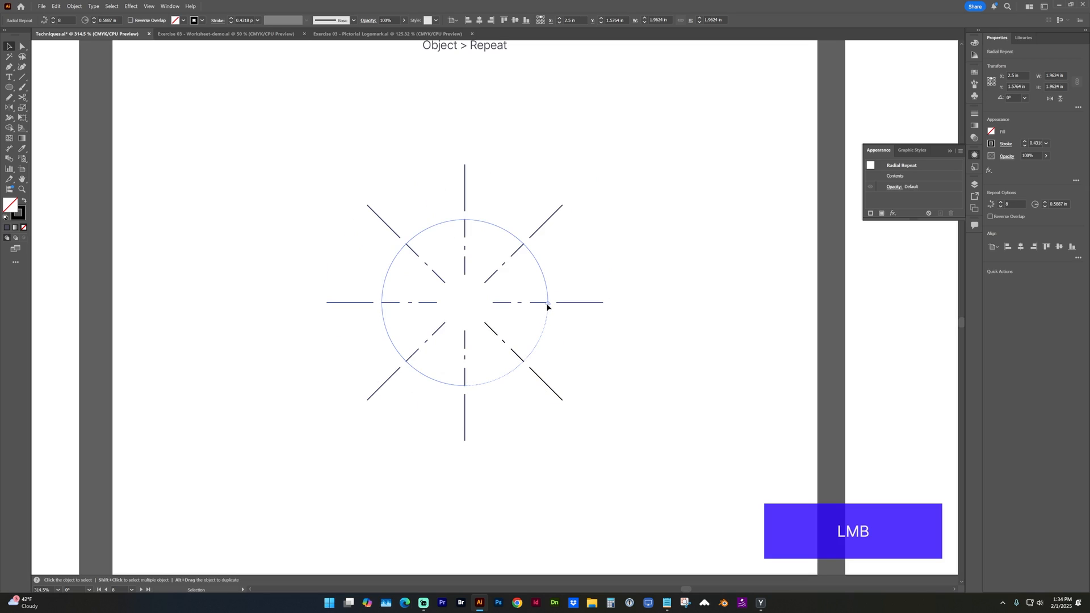
drag(547, 303, 465, 378)
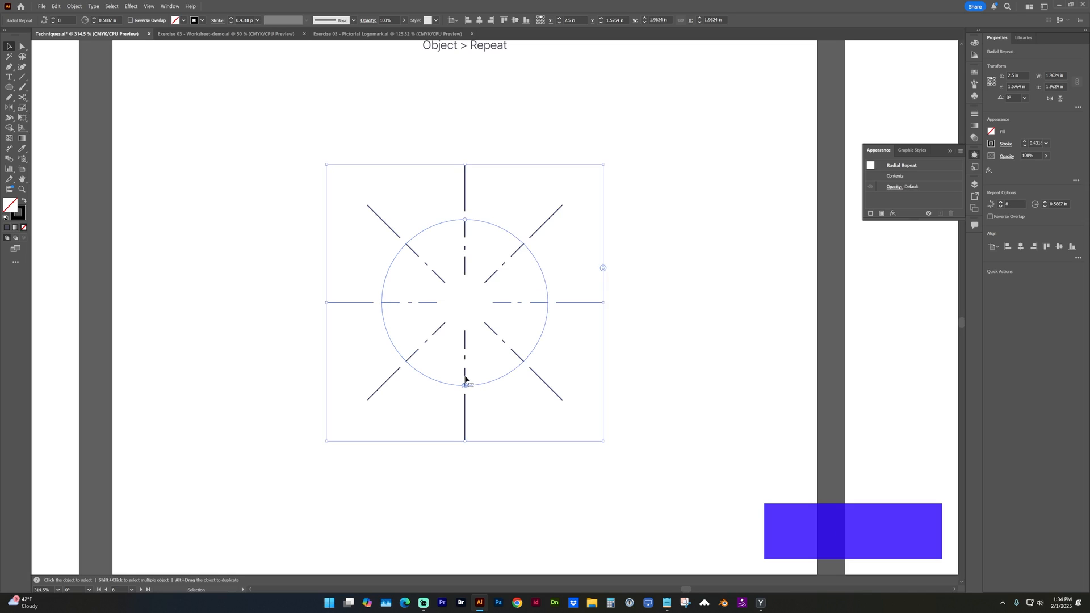
Step: Set the radial repeat to 11 instances and enlarge its radius to about 0.84 in
click(53, 19)
click(53, 18)
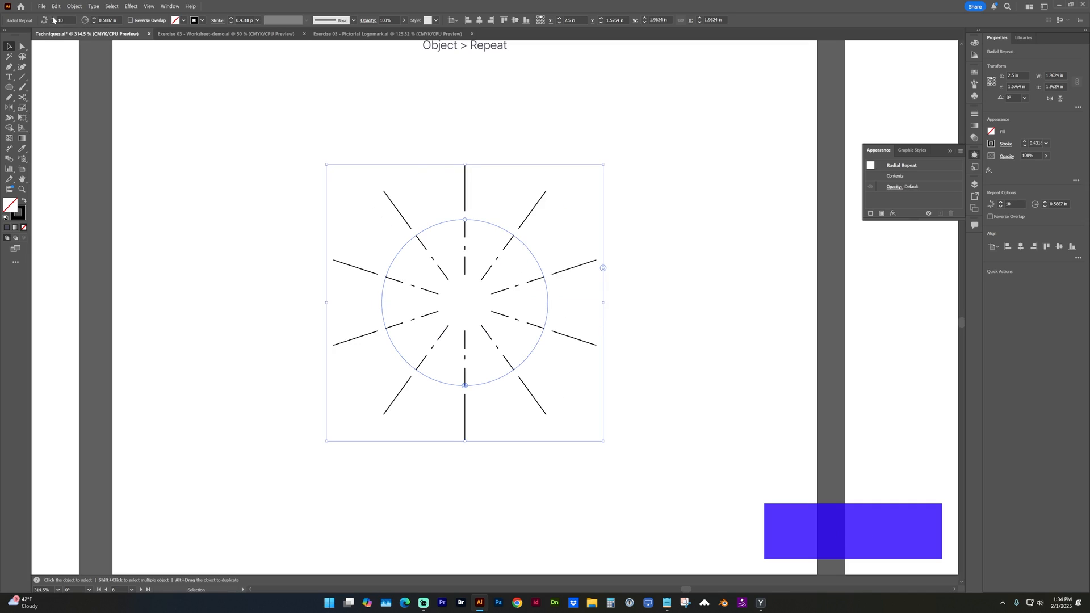
click(53, 18)
click(94, 23)
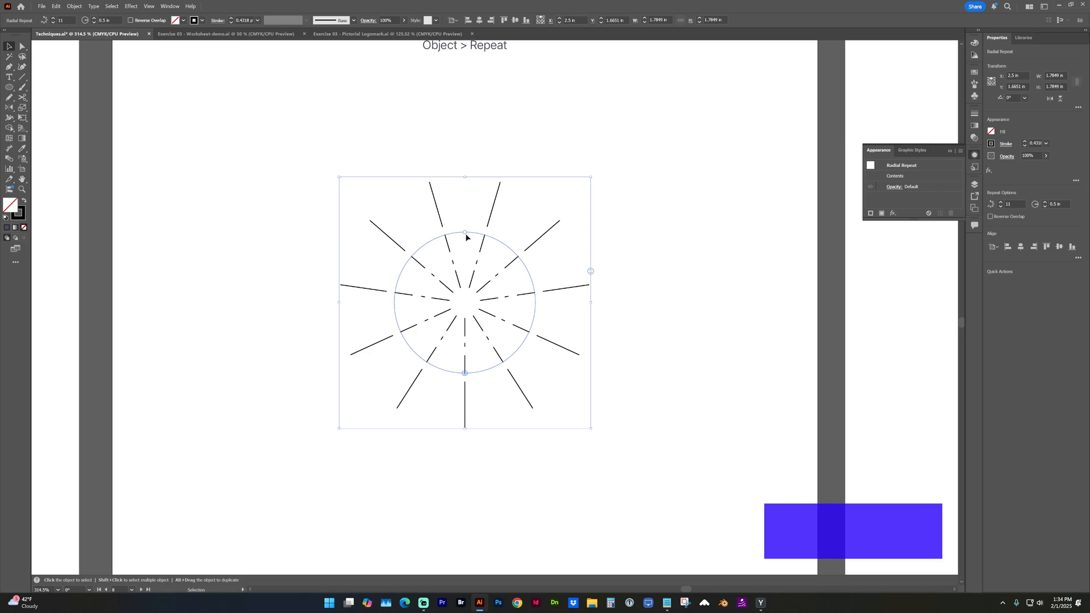
drag(465, 231, 464, 183)
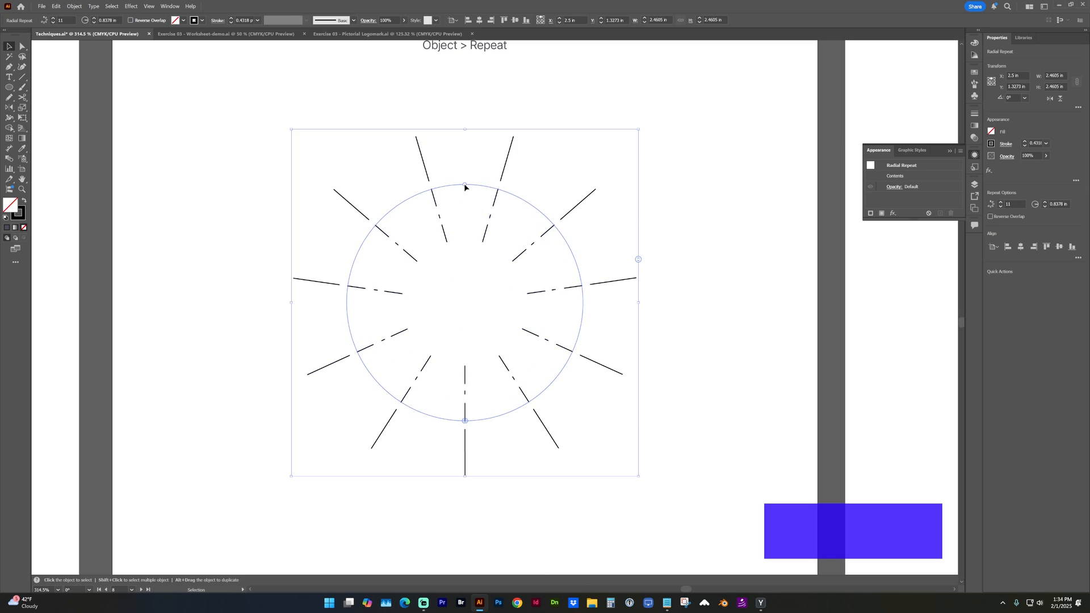
Step: Try expanding the radial repeat's object and fill, enter the resulting group's isolation mode, and undo the expansion
click(548, 233)
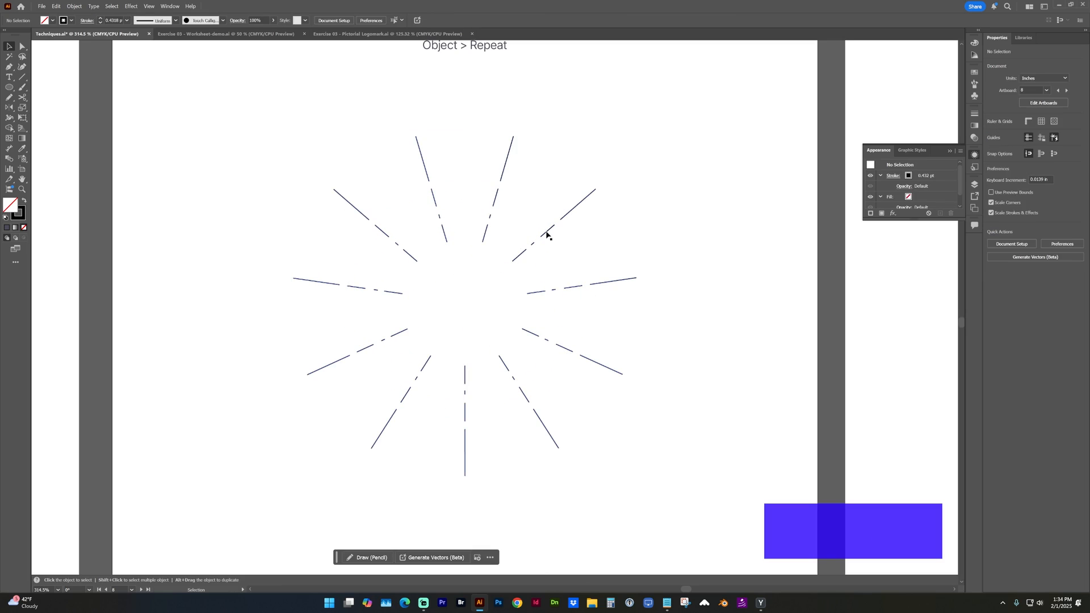
click(548, 233)
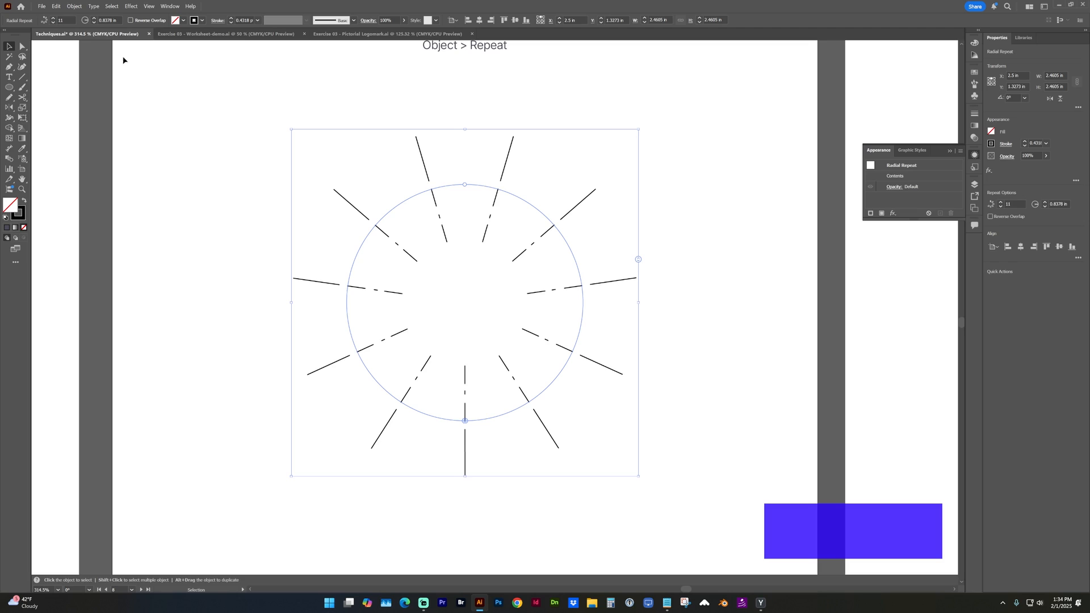
click(75, 7)
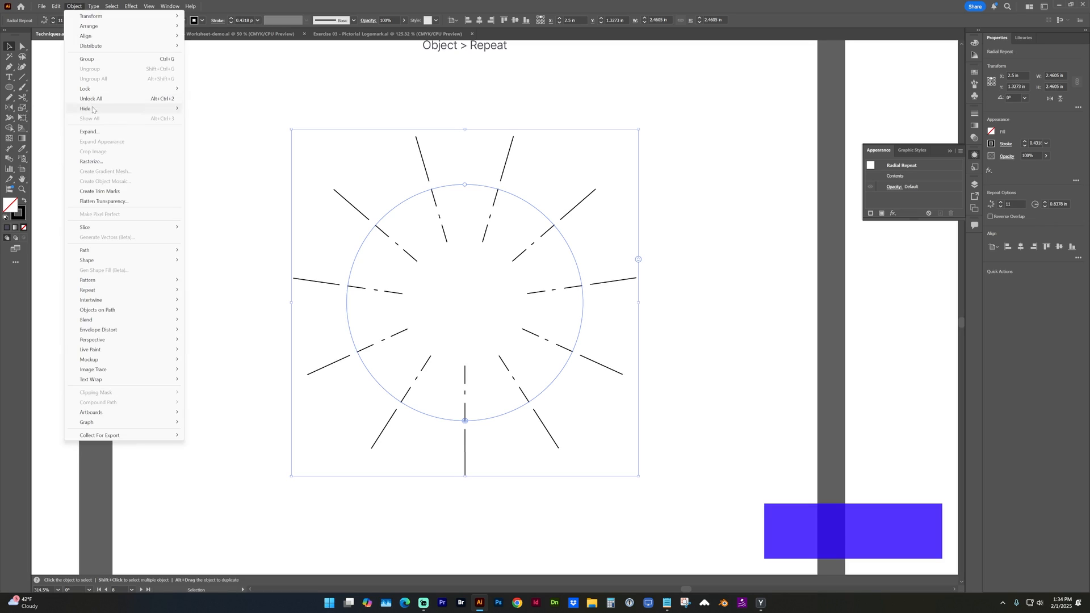
click(90, 131)
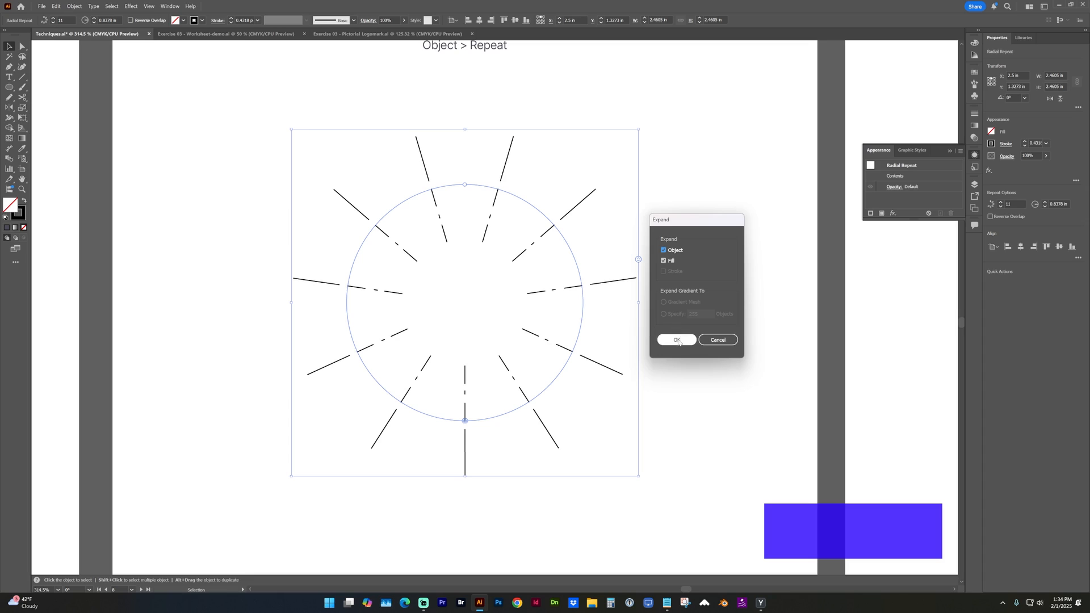
click(665, 340)
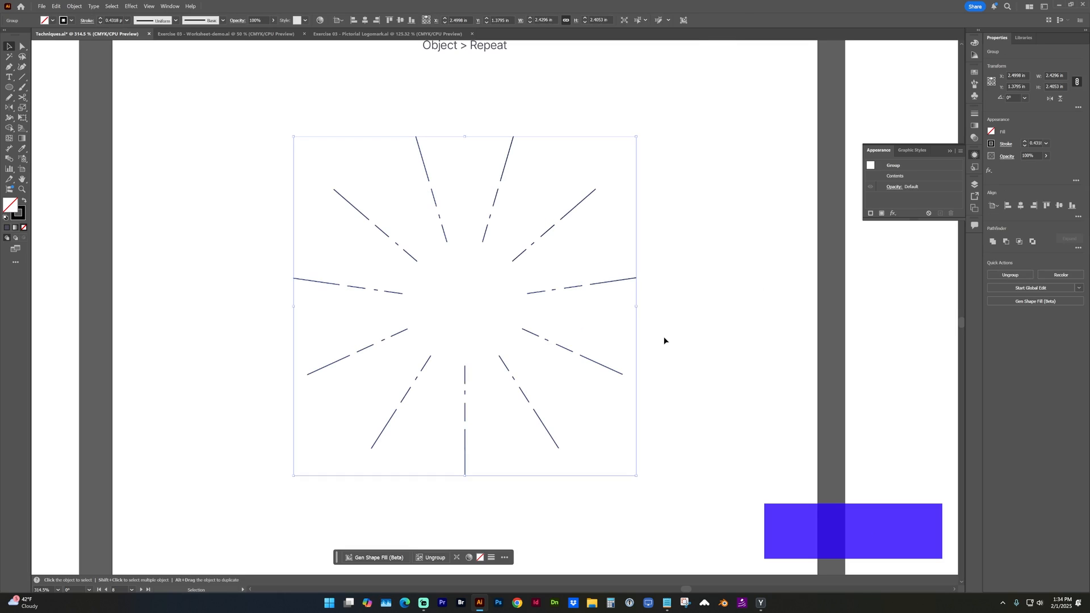
double_click(509, 151)
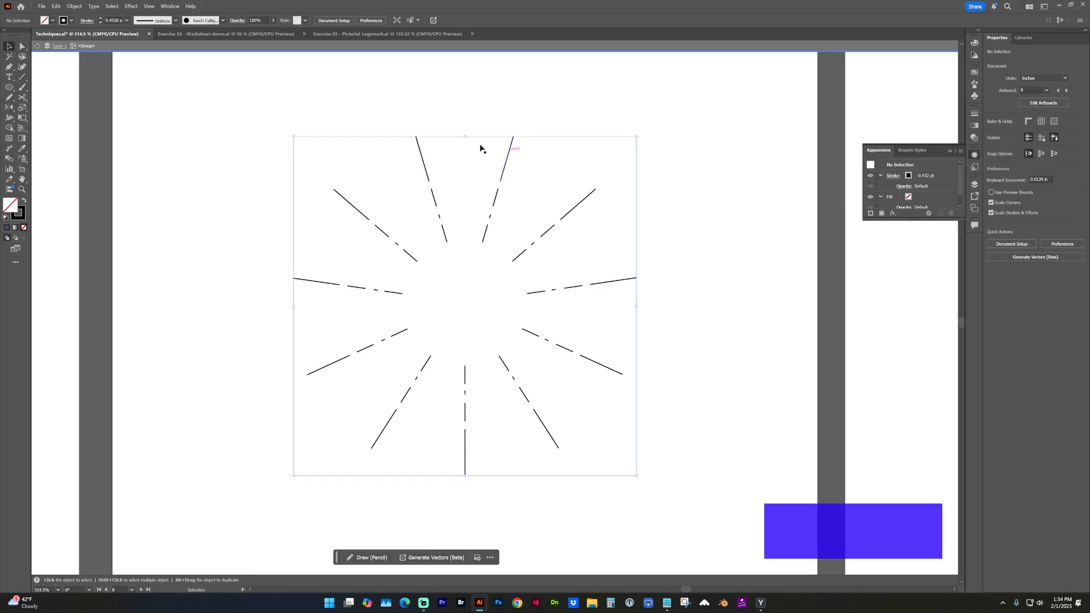
drag(479, 144, 518, 243)
double_click(474, 117)
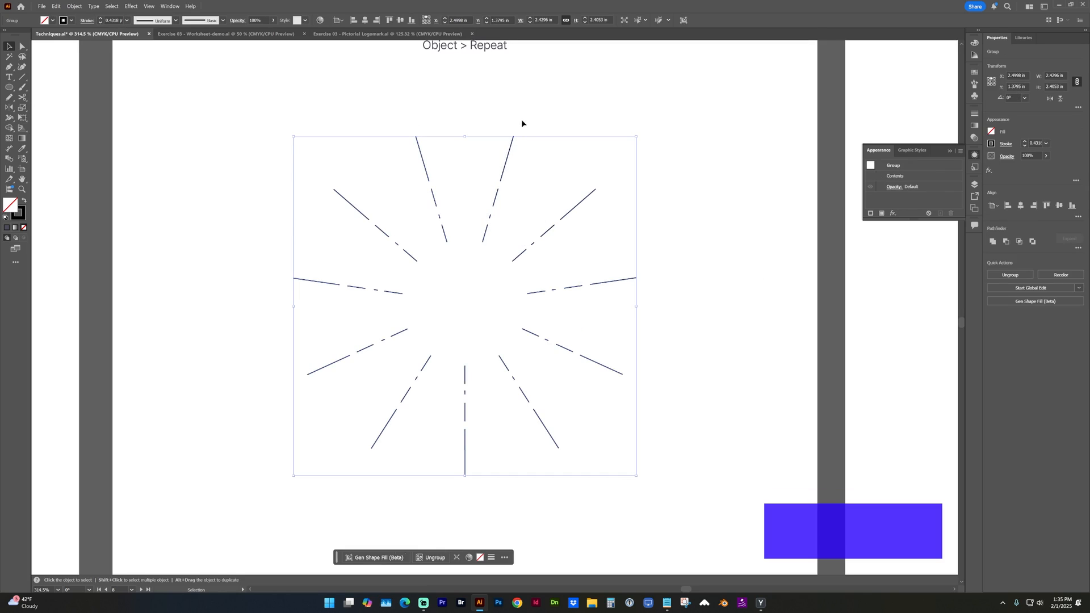
key(ctrl+shift+z)
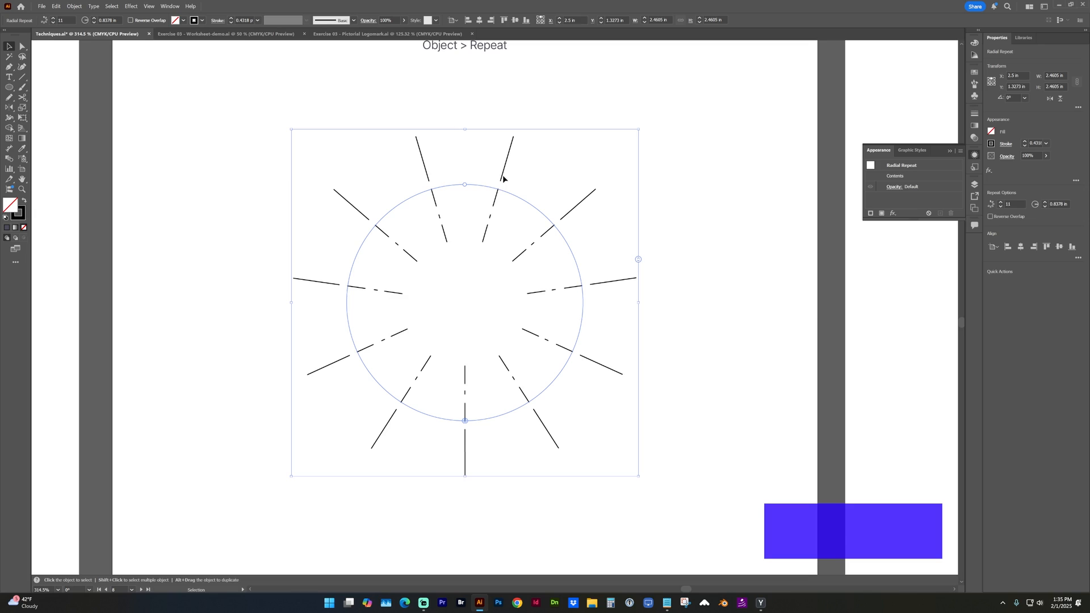
Step: Isolate the radial repeat and scale its upper dashed line outward proportionally to about 1.04 in tall
click(501, 179)
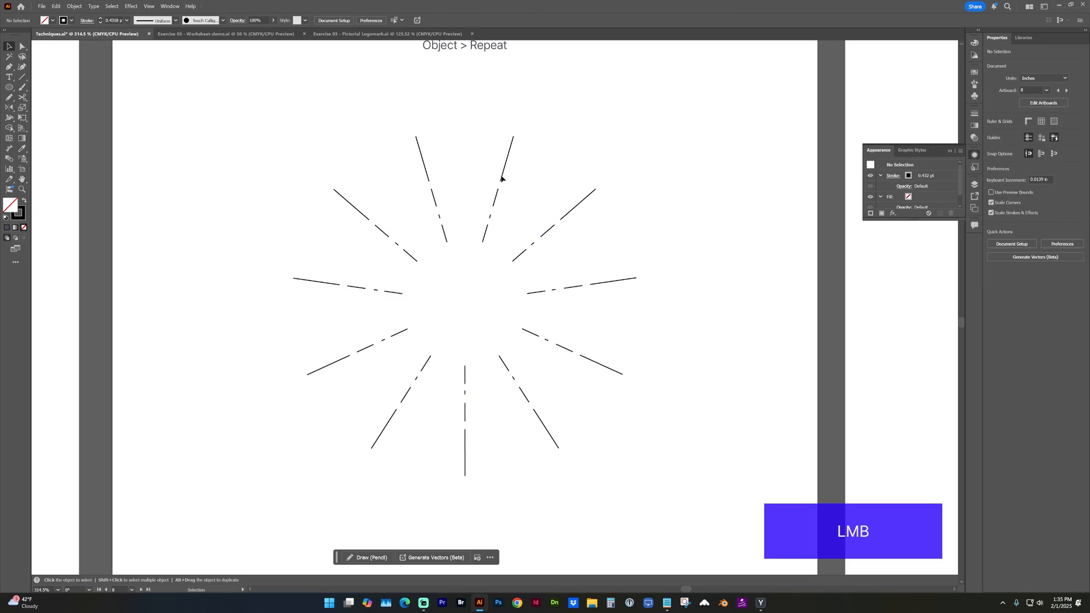
click(501, 179)
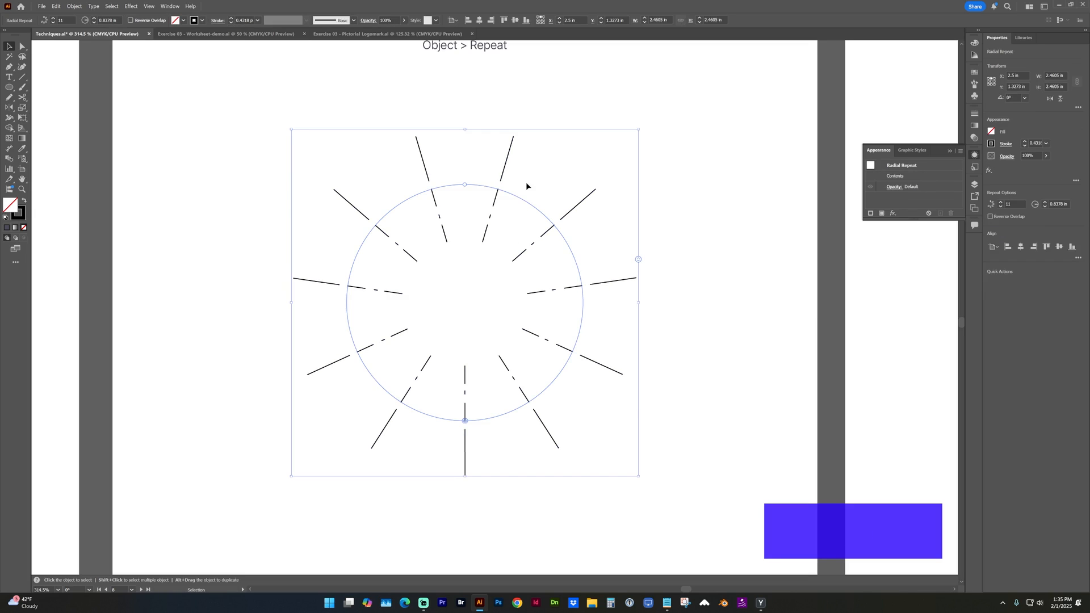
double_click(512, 165)
click(508, 164)
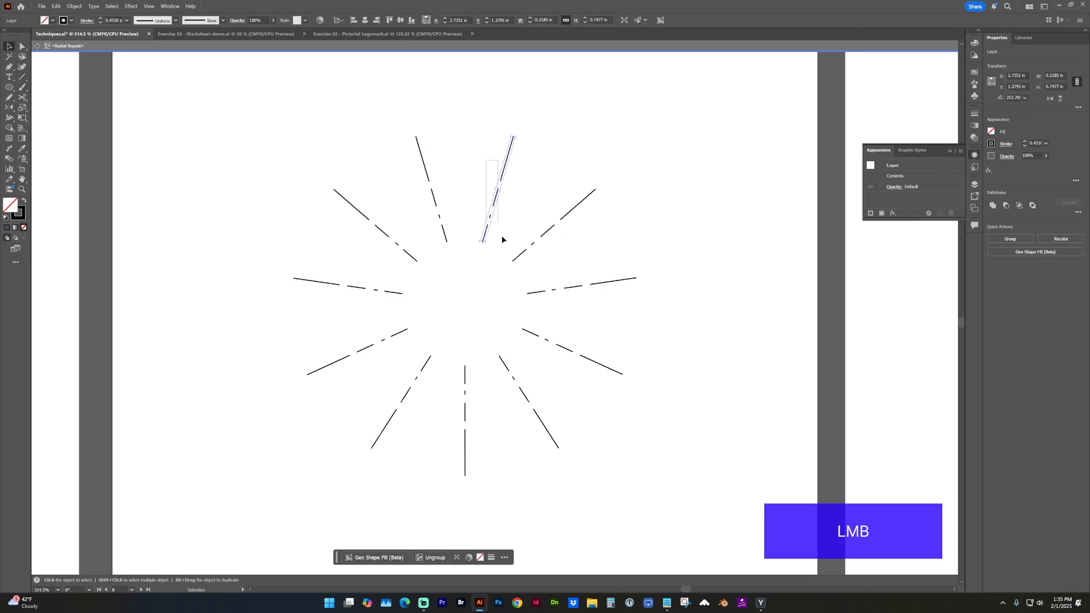
drag(514, 136, 526, 95)
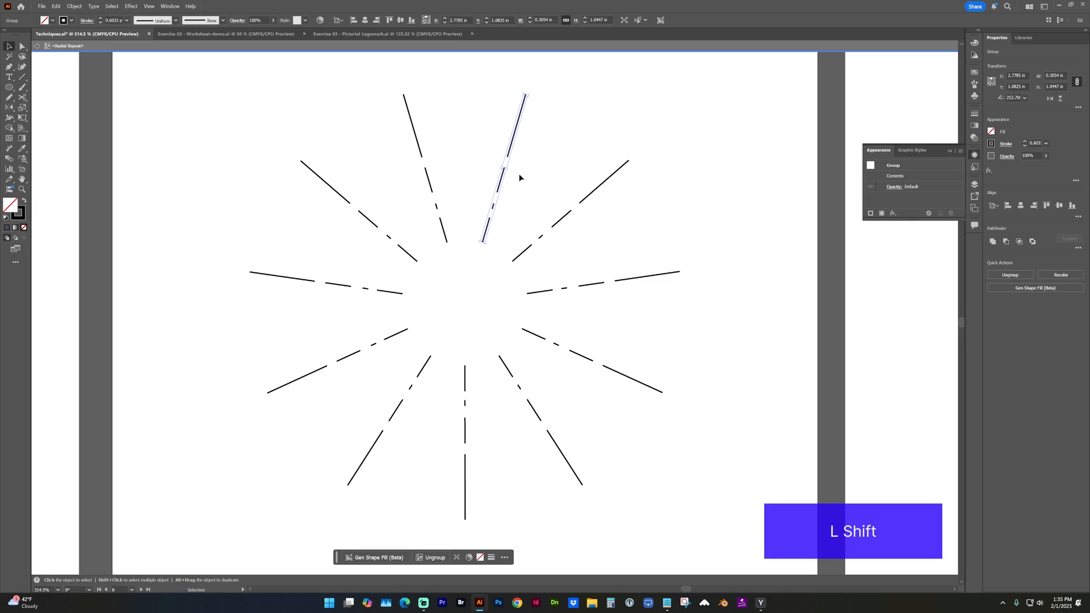
Step: Delete the shortest dash from the line inside the radial repeat and leave isolation mode
shift+click(497, 205)
click(494, 207)
click(493, 208)
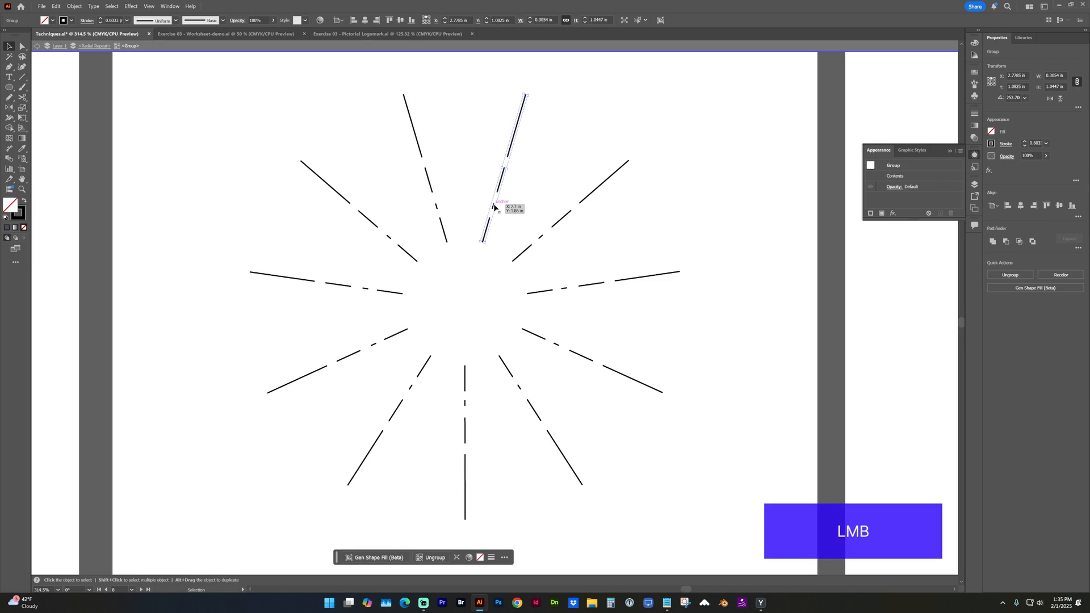
click(494, 207)
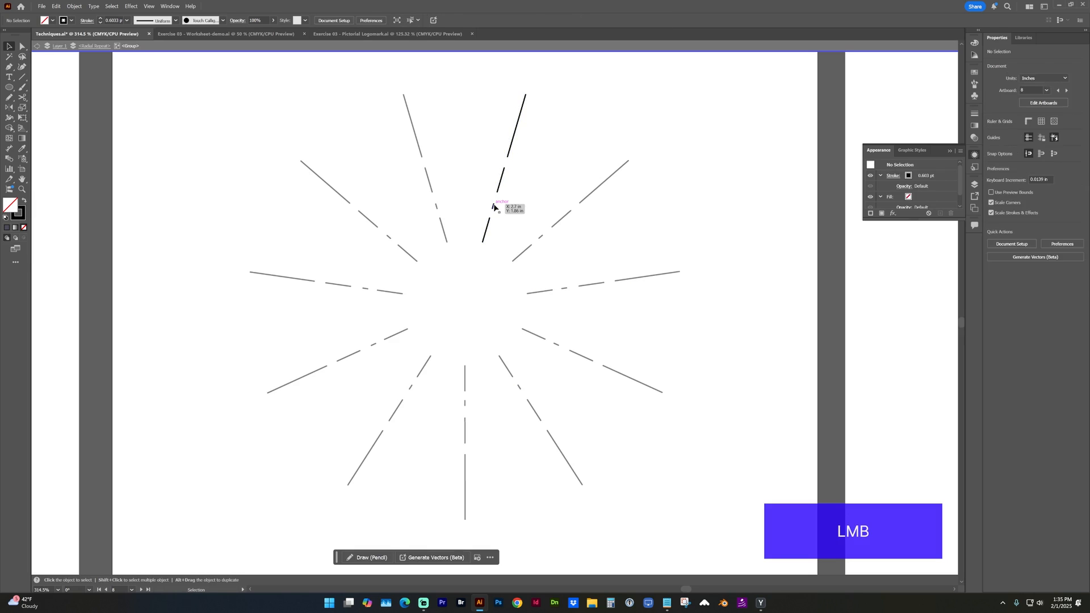
click(556, 181)
double_click(512, 182)
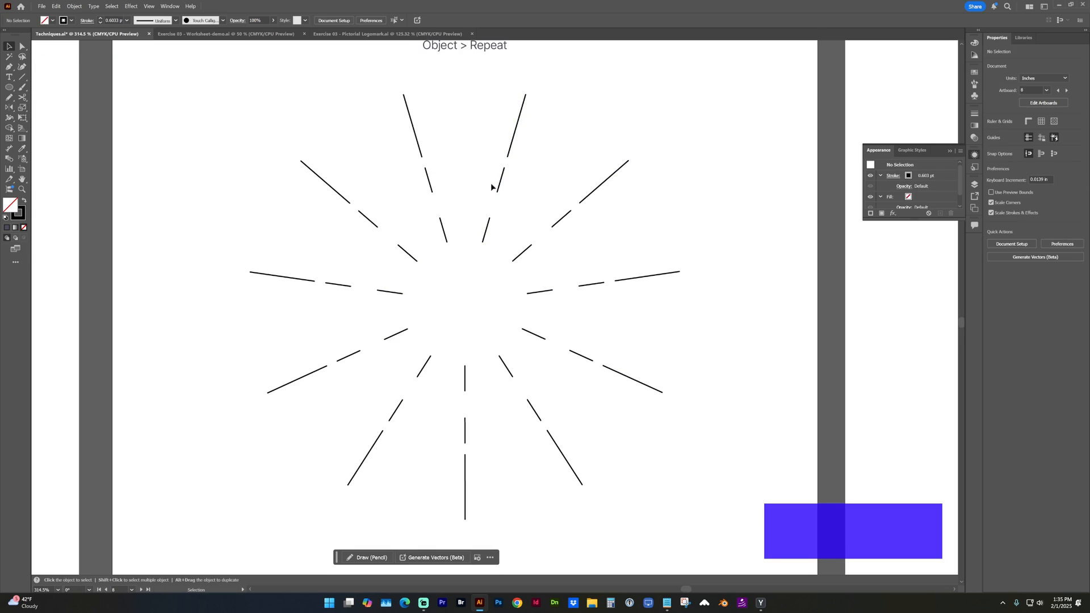
Step: Draw a vertical line about 2.65 in long on the Grid artboard
key(shift+Page_Up)
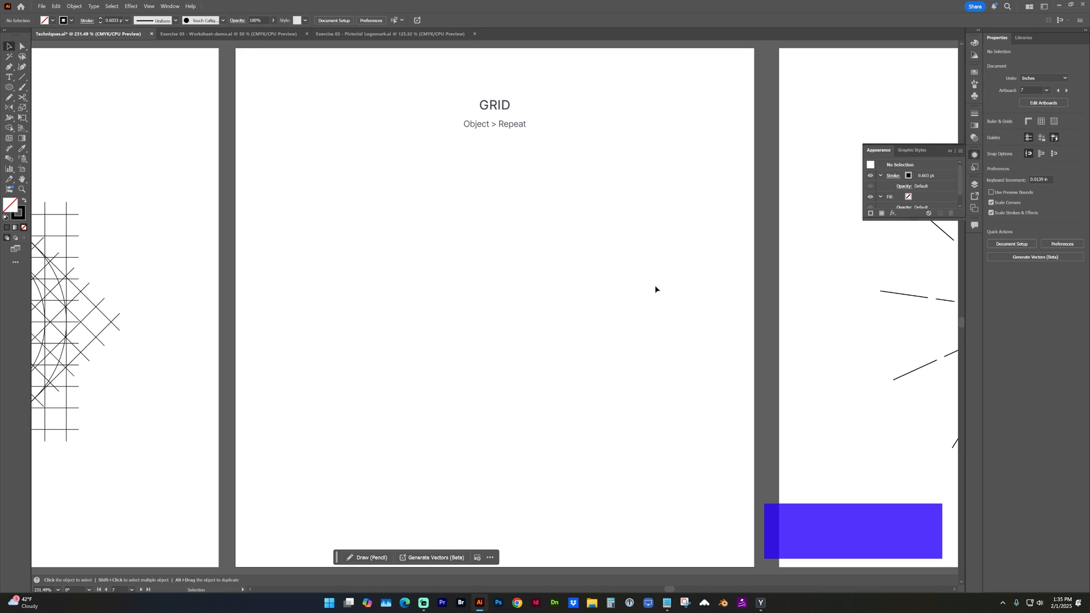
key(backslash)
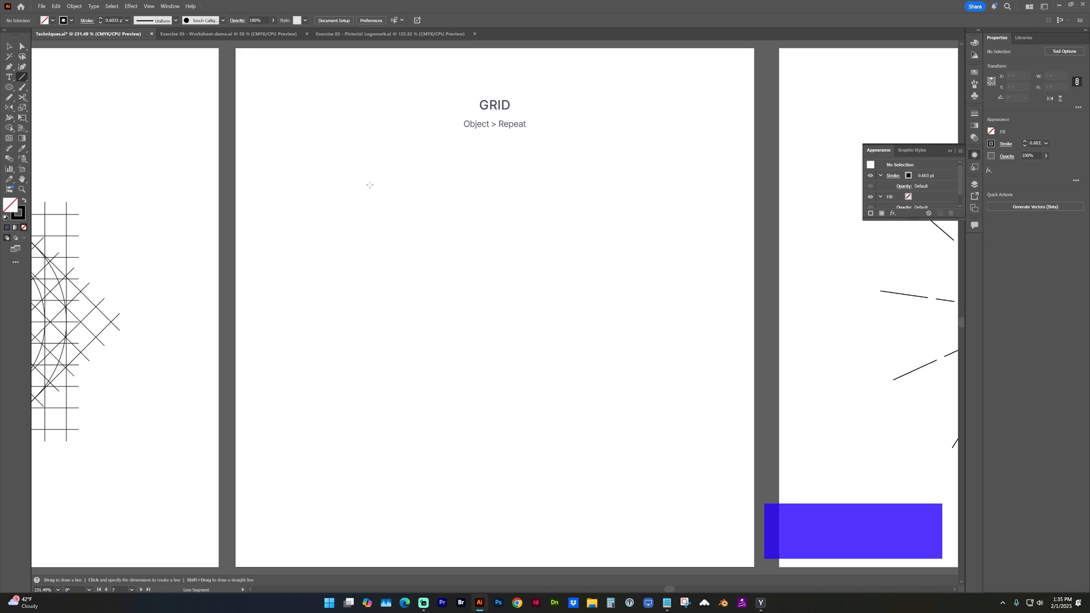
drag(369, 185, 440, 459)
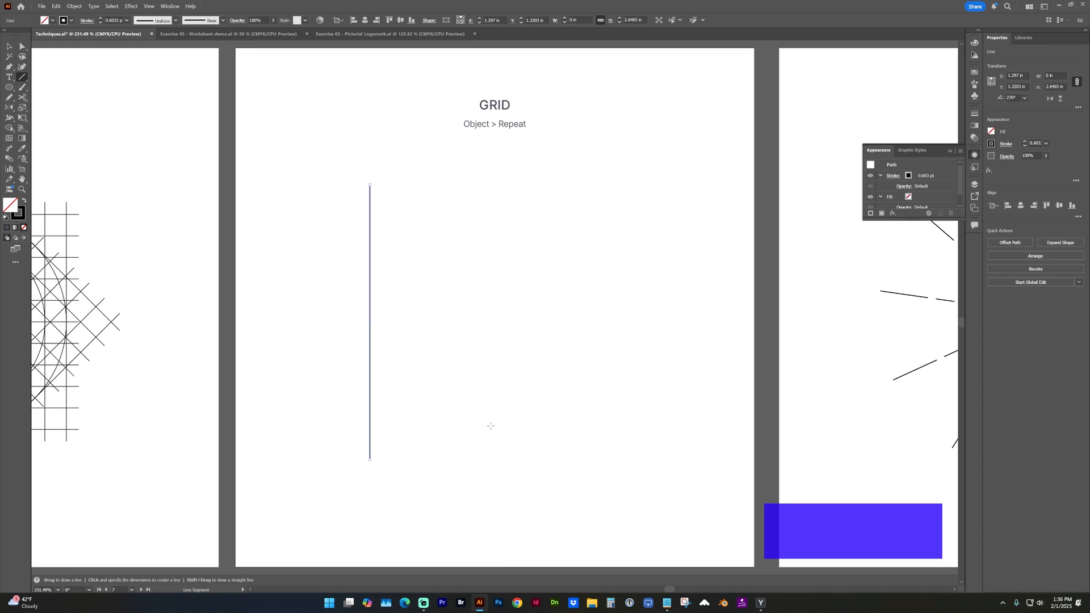
Step: Apply a Grid repeat to the vertical line and resize the repeat area to about 3.05 by 2.88 in
click(78, 8)
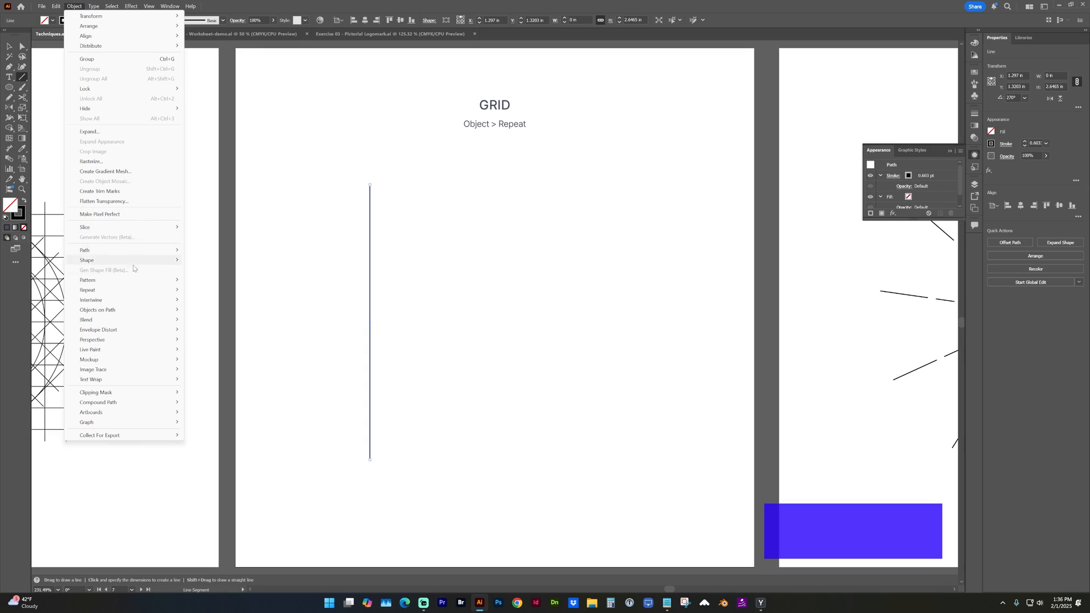
mouse_move(134, 292)
click(203, 299)
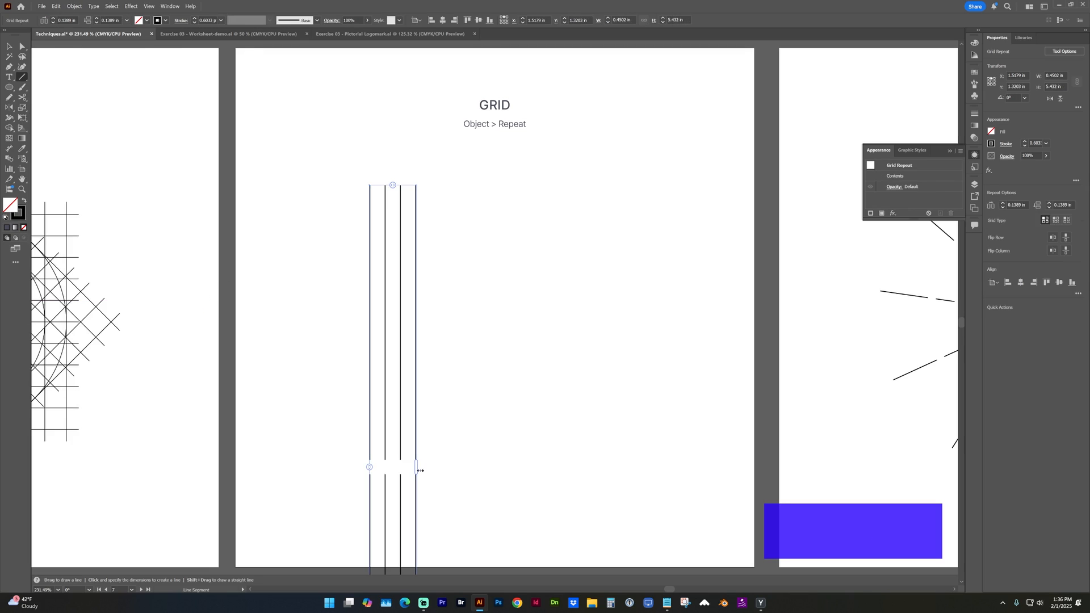
scroll(456, 425, down, 2)
drag(415, 440, 687, 439)
key(space)
drag(562, 473, 511, 293)
drag(474, 528, 474, 297)
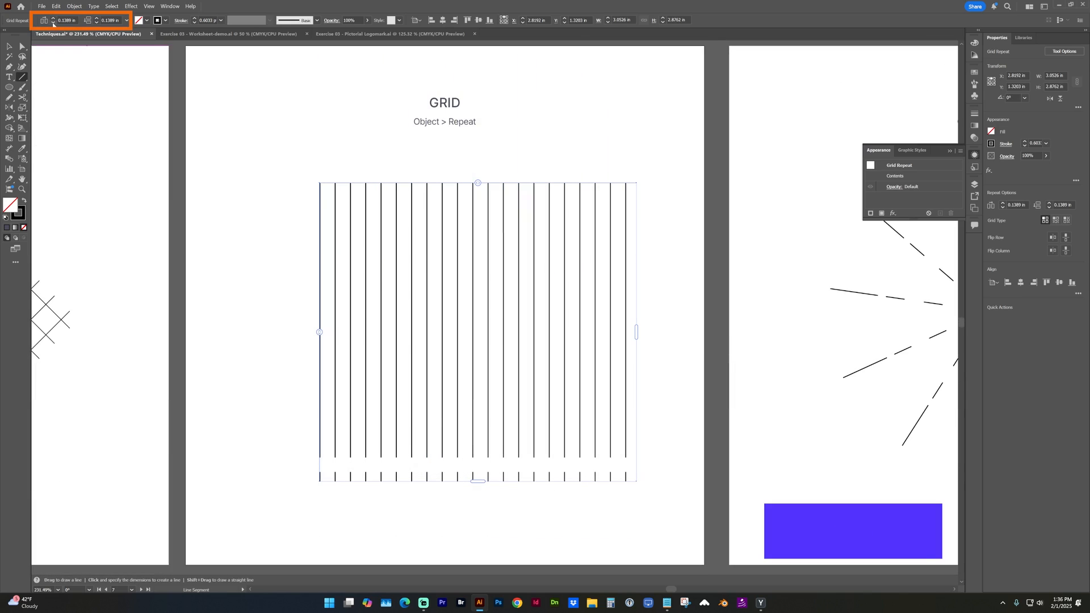
Step: Reduce the grid repeat's horizontal spacing to 0.0055 in
click(53, 23)
click(53, 23)
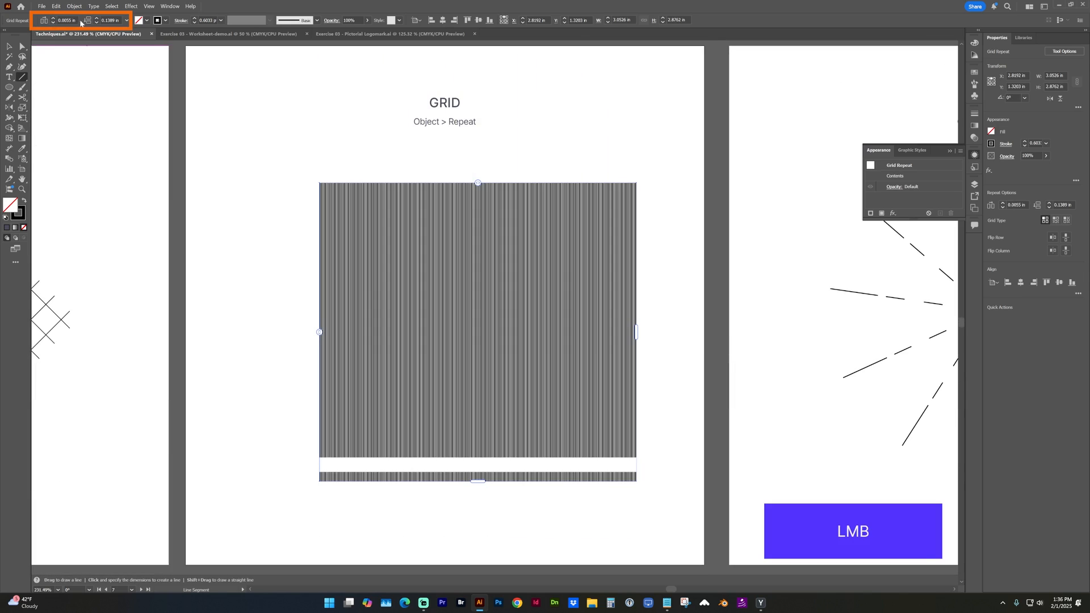
Step: Set the grid repeat's horizontal spacing to 0.125 in and its vertical spacing to 0 in
click(52, 19)
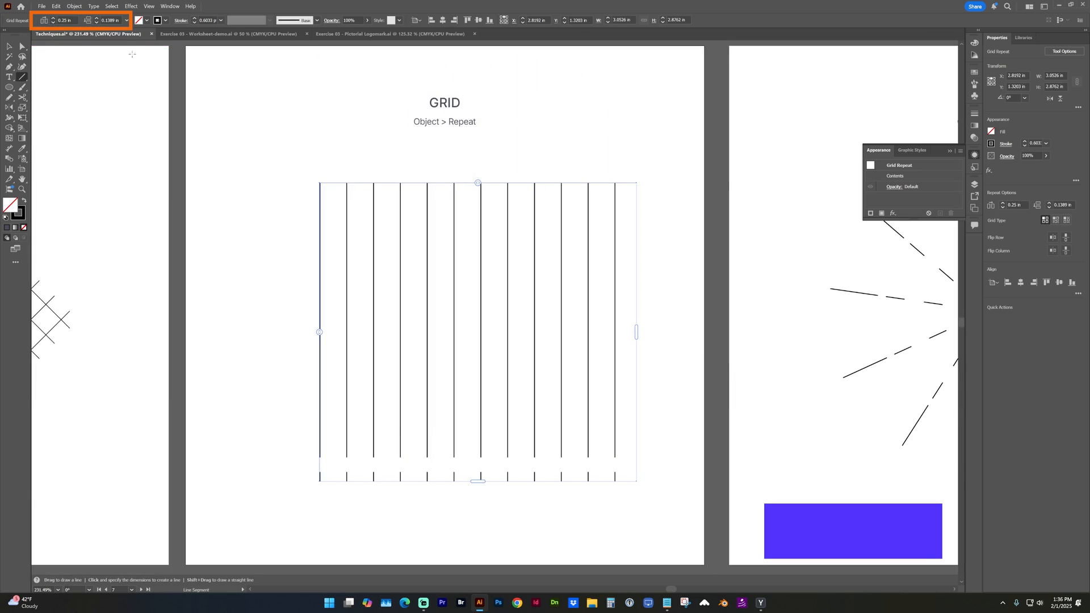
click(97, 23)
click(97, 23)
drag(263, 214, 379, 283)
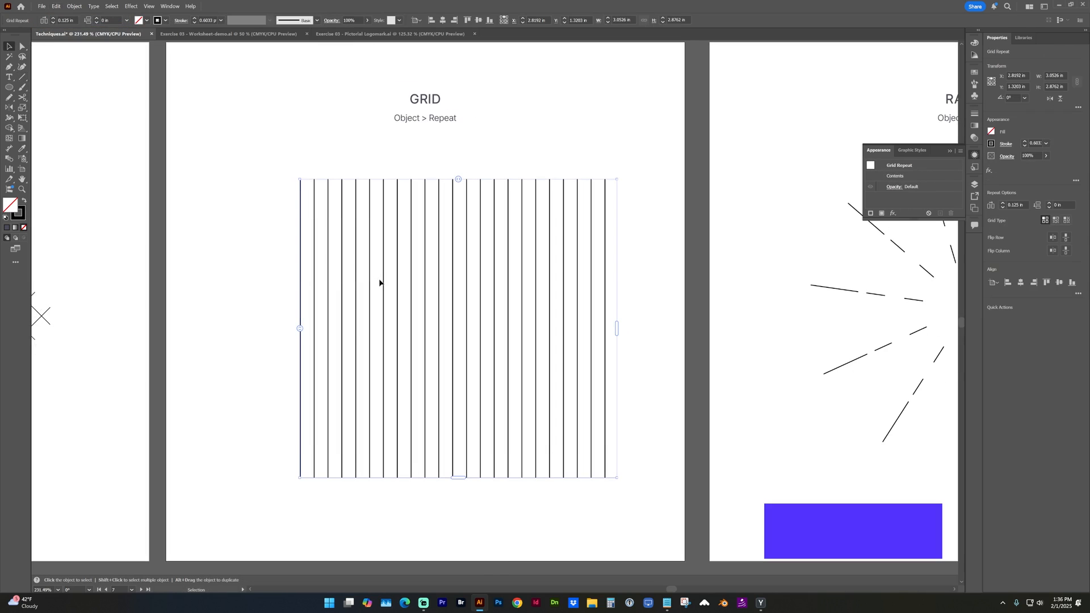
Step: Paste a copy of the vertical-line grid repeat in front, rotate it to 270°, and extend its lines to the grid's left edge
key(ctrl+c)
key(ctrl+f)
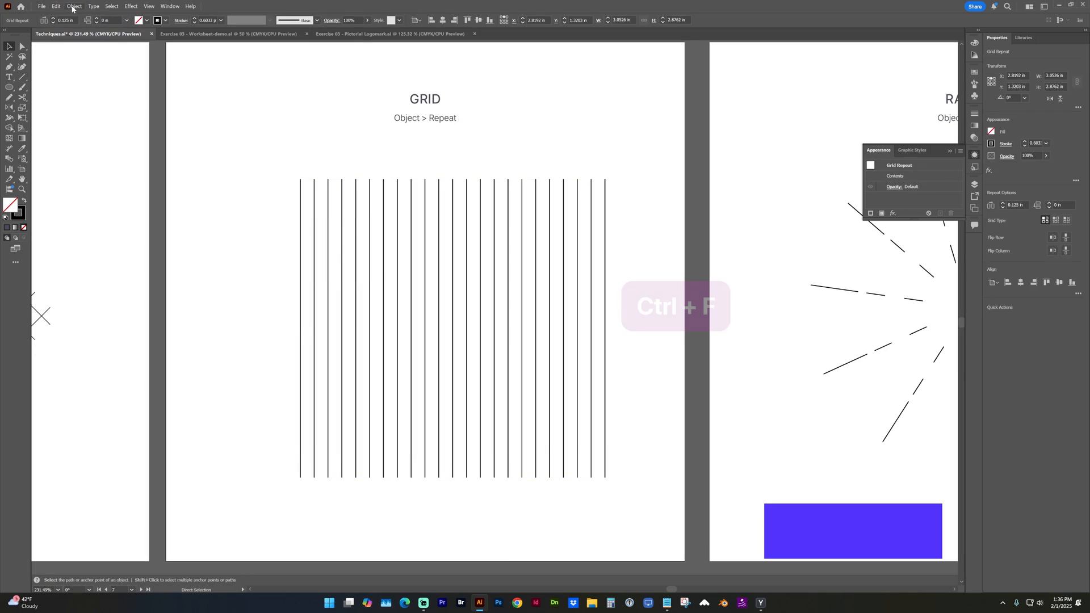
click(57, 6)
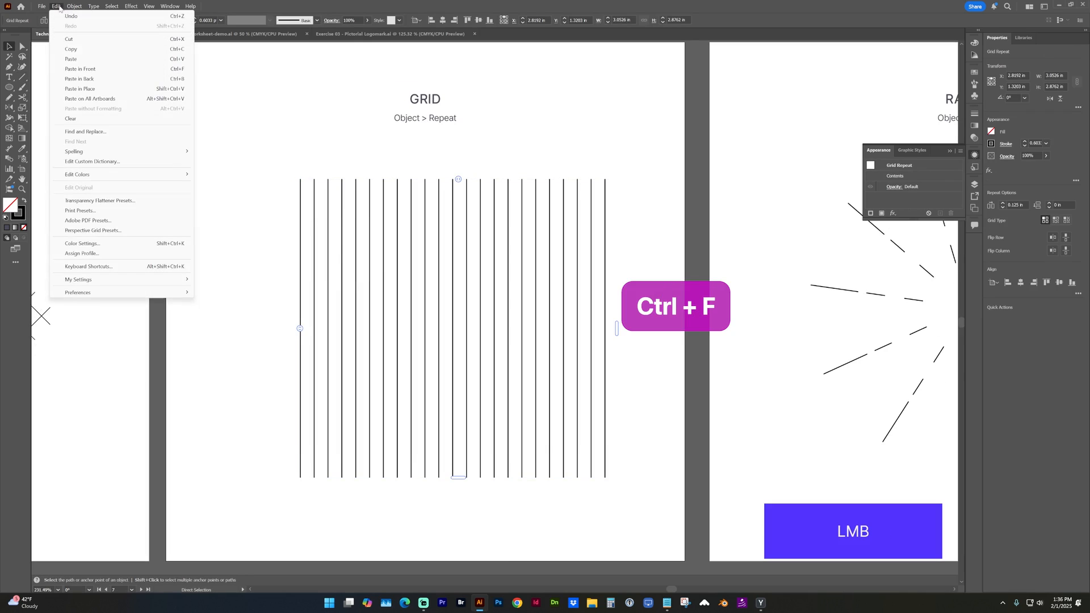
click(80, 69)
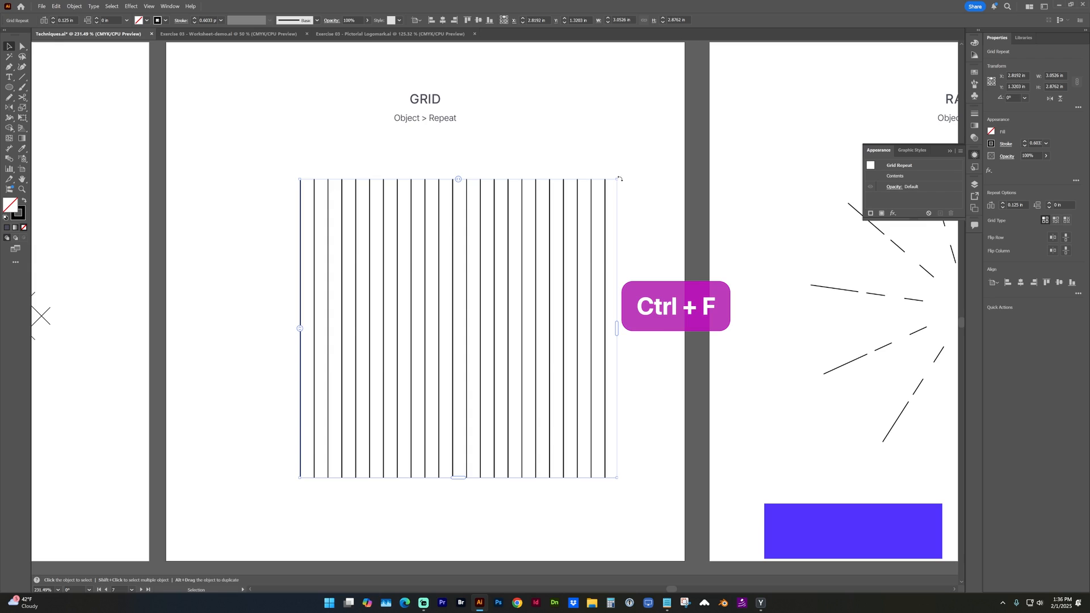
drag(620, 178, 595, 452)
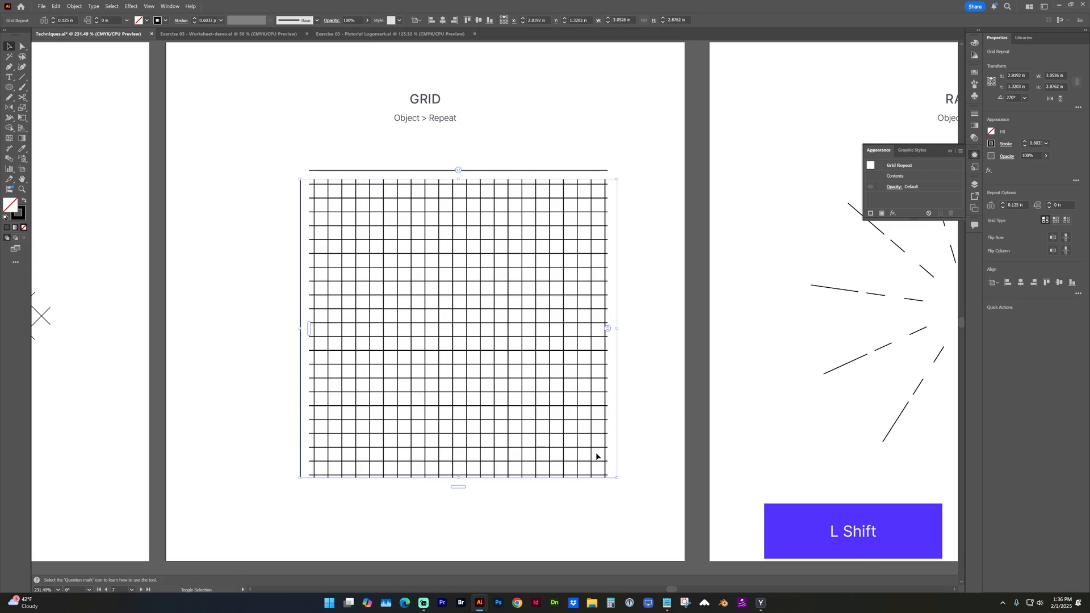
drag(310, 328, 300, 327)
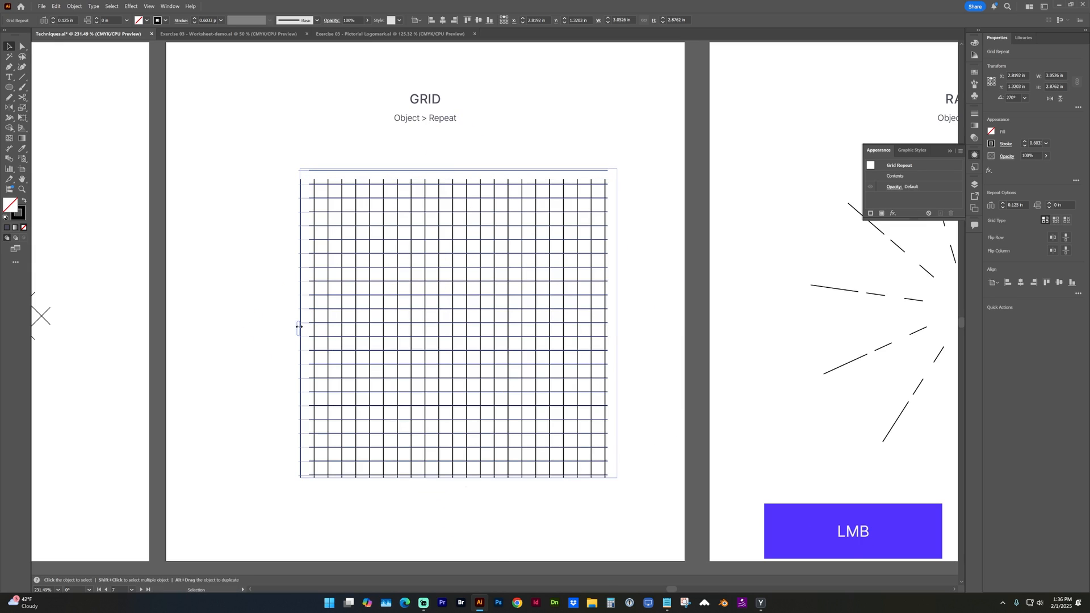
key(v)
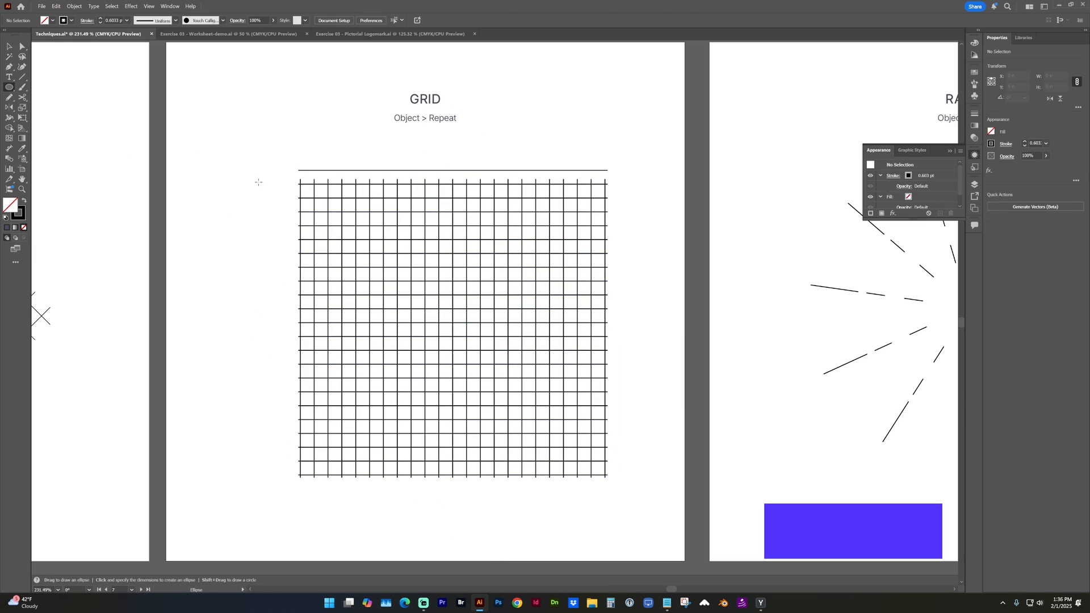
Step: Examine the Shape Builder line-and-circle grid, the finished grid artwork, and the hummingbird logo reference with its construction lines
drag(330, 229, 698, 247)
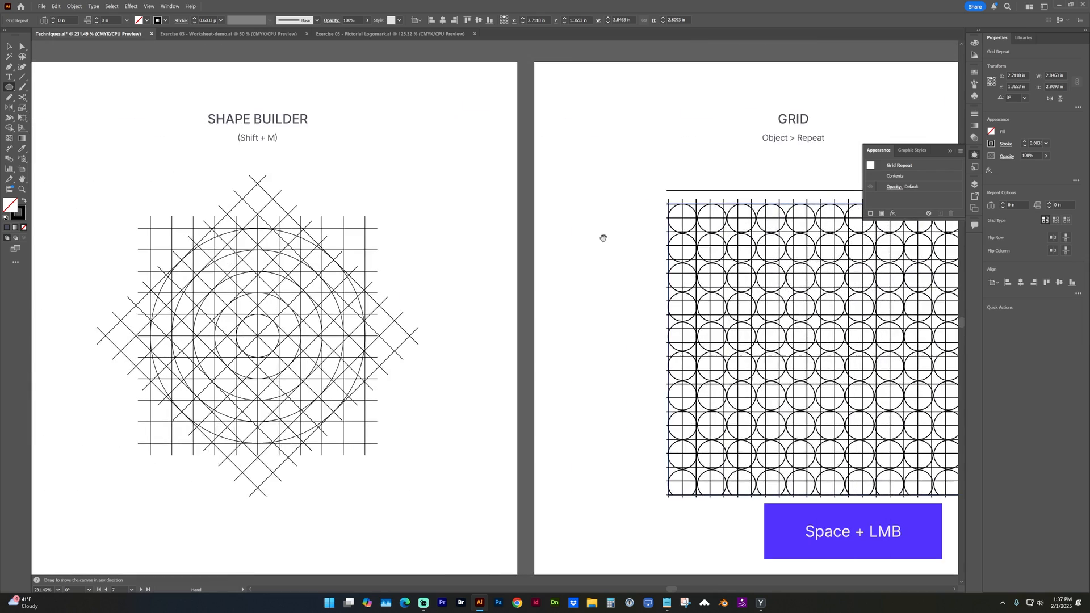
mouse_move(398, 261)
mouse_down()
mouse_move(492, 270)
mouse_move(545, 256)
mouse_move(545, 242)
mouse_up()
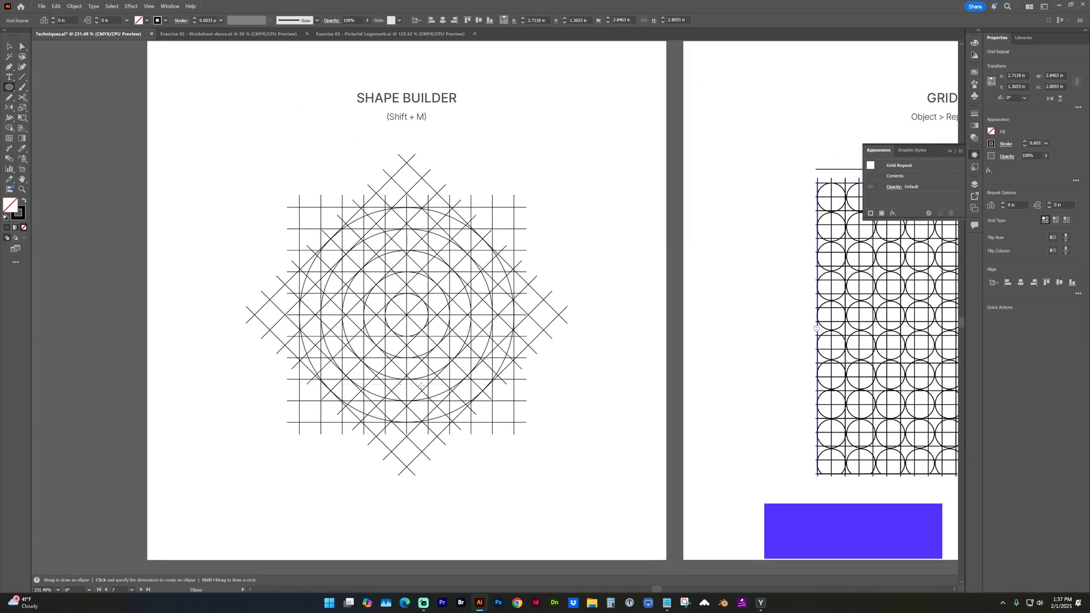
key(v)
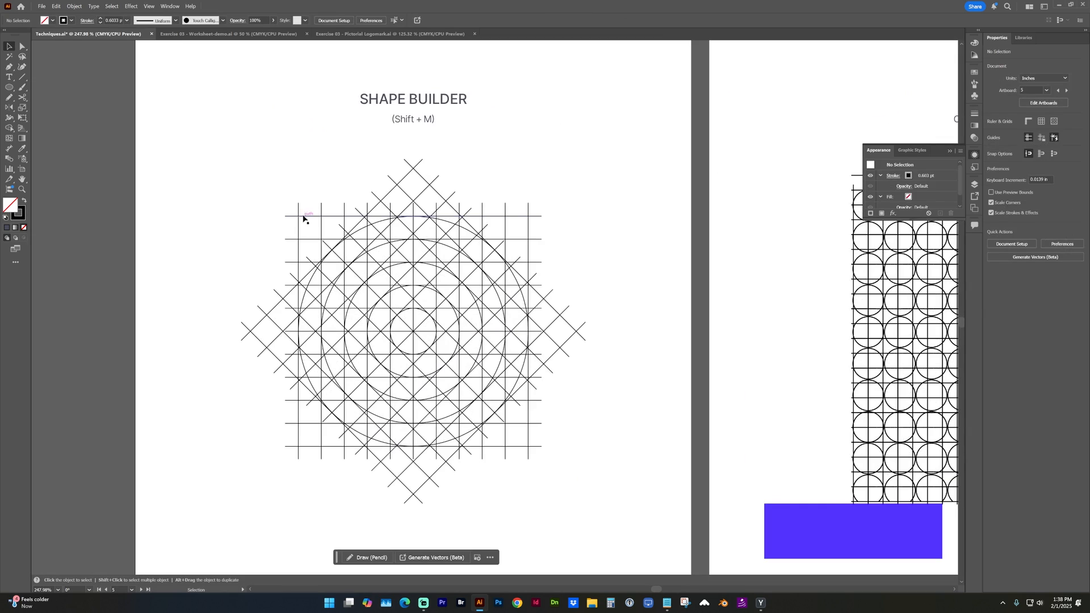
click(868, 282)
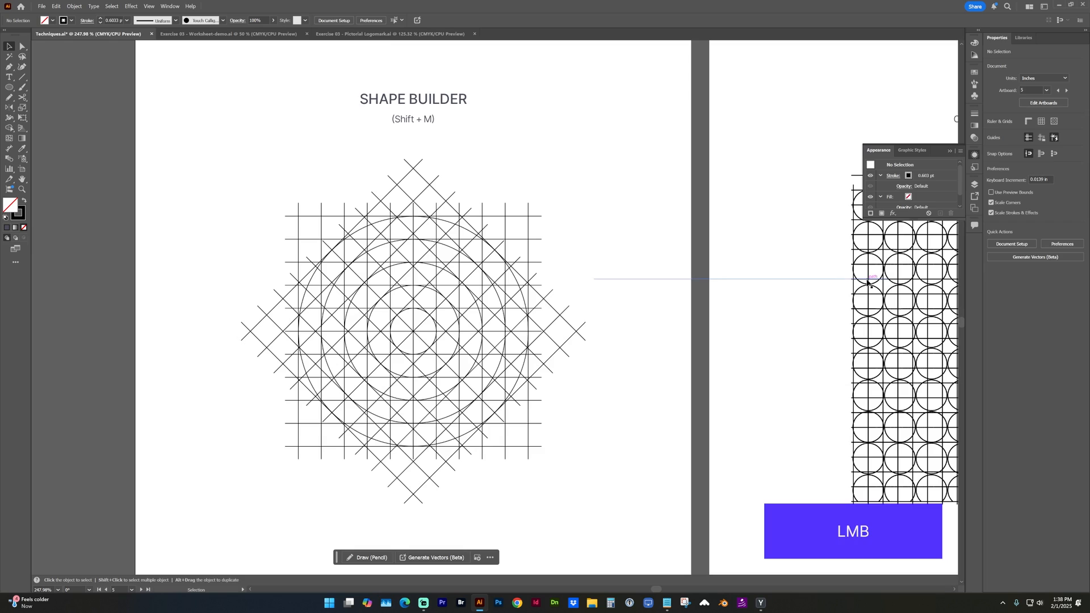
click(75, 7)
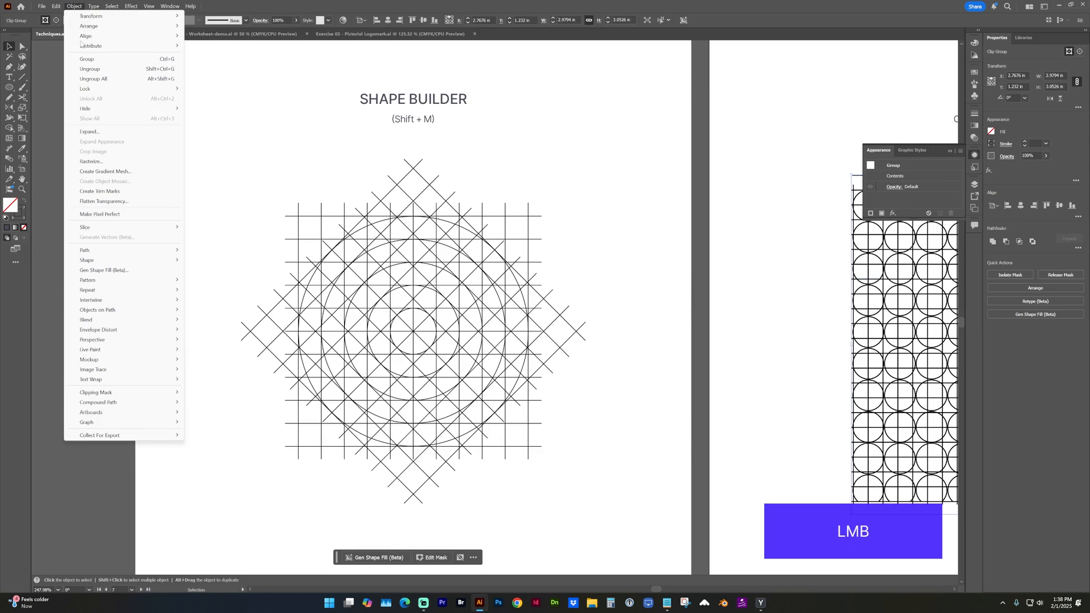
click(215, 141)
key(space)
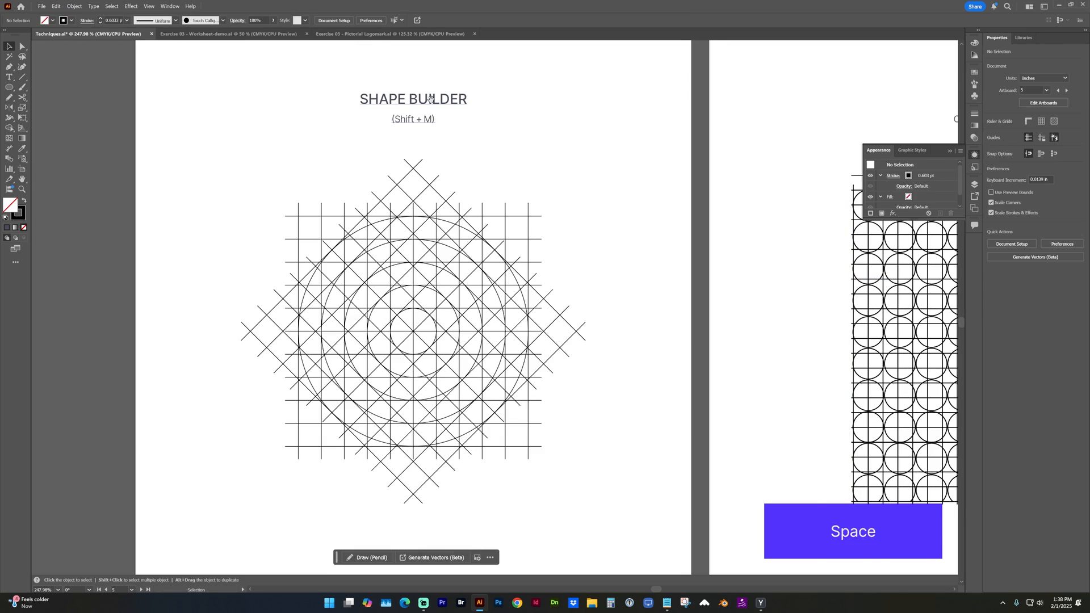
drag(263, 267, 259, 303)
drag(375, 397, 355, 511)
drag(434, 146, 401, 424)
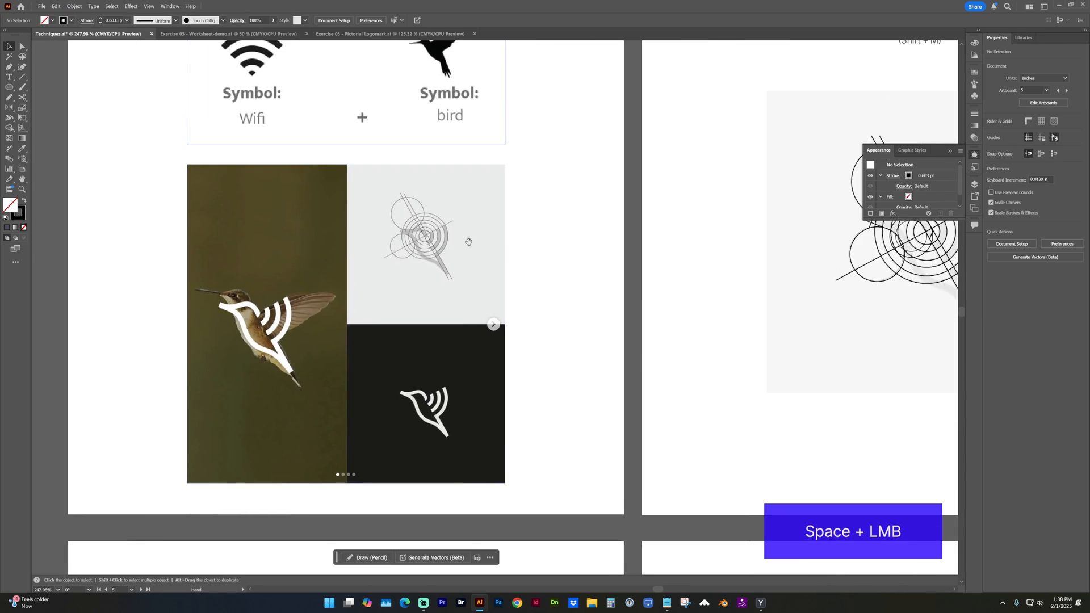
drag(474, 236, 470, 283)
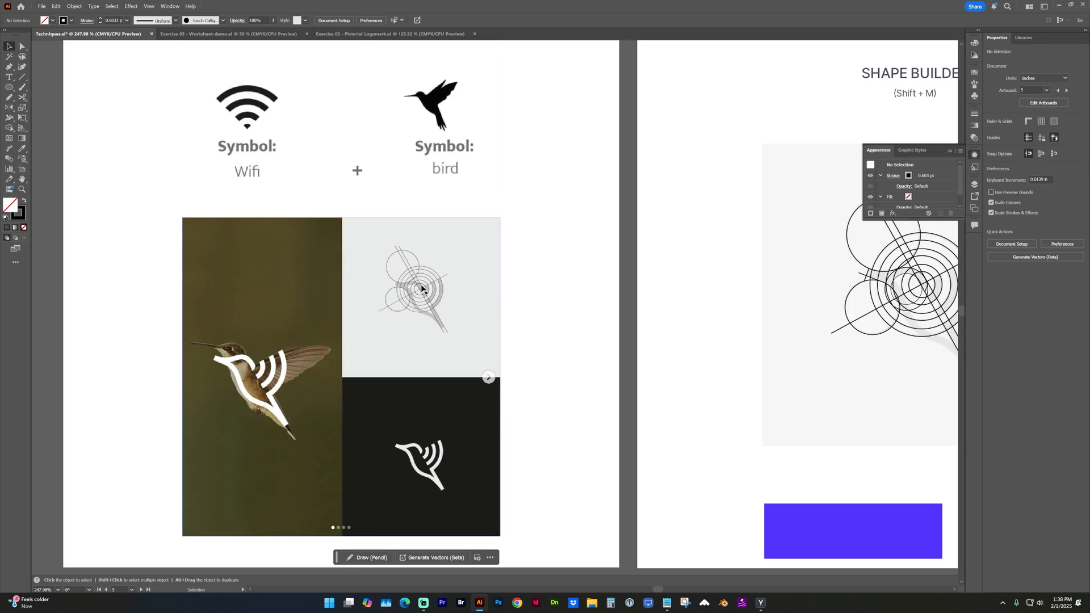
drag(654, 255, 375, 274)
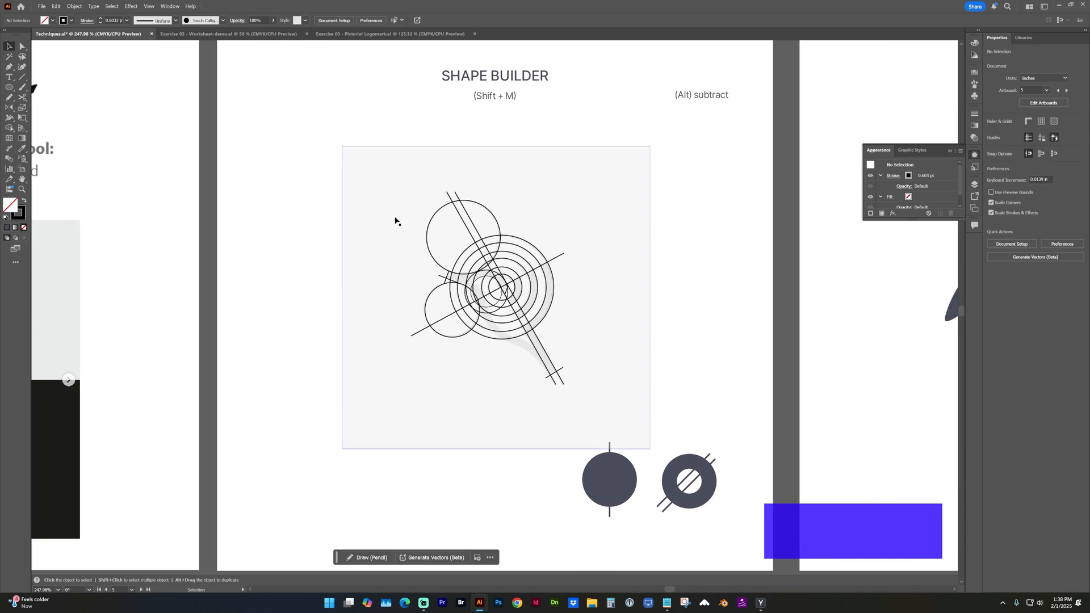
Step: Lock the pale background reference behind the hummingbird construction lines on the Shape Builder artboard
key(ctrl+2)
key(z)
key(ctrl+0)
key(v)
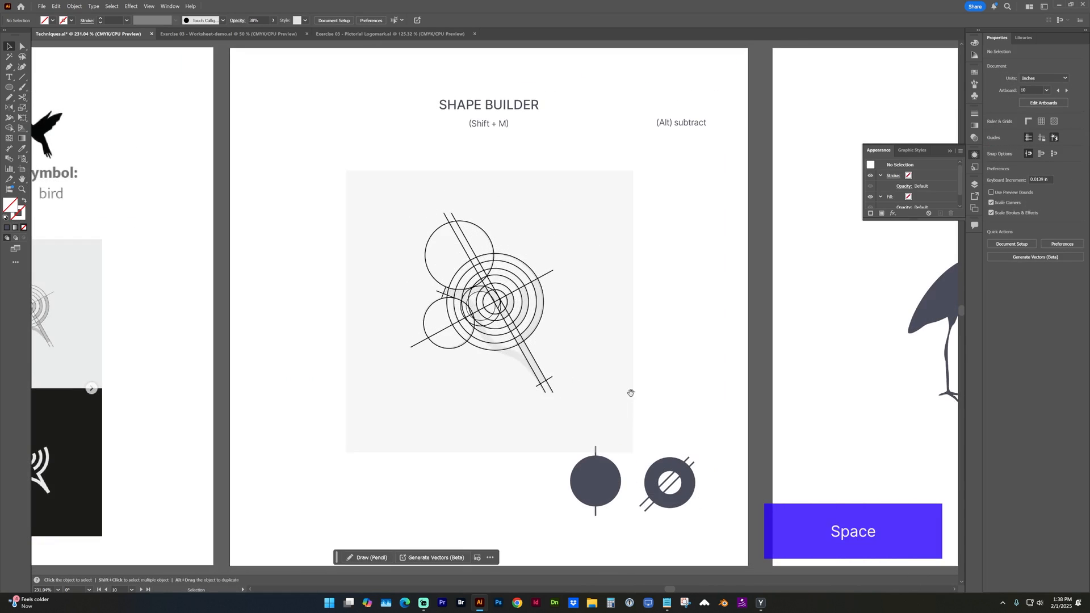
drag(631, 392, 611, 355)
Step: Try merging the halves of the line-crossed solid circle with Shape Builder, and subtract its right half instead
key(z)
drag(495, 354, 710, 502)
drag(492, 481, 263, 305)
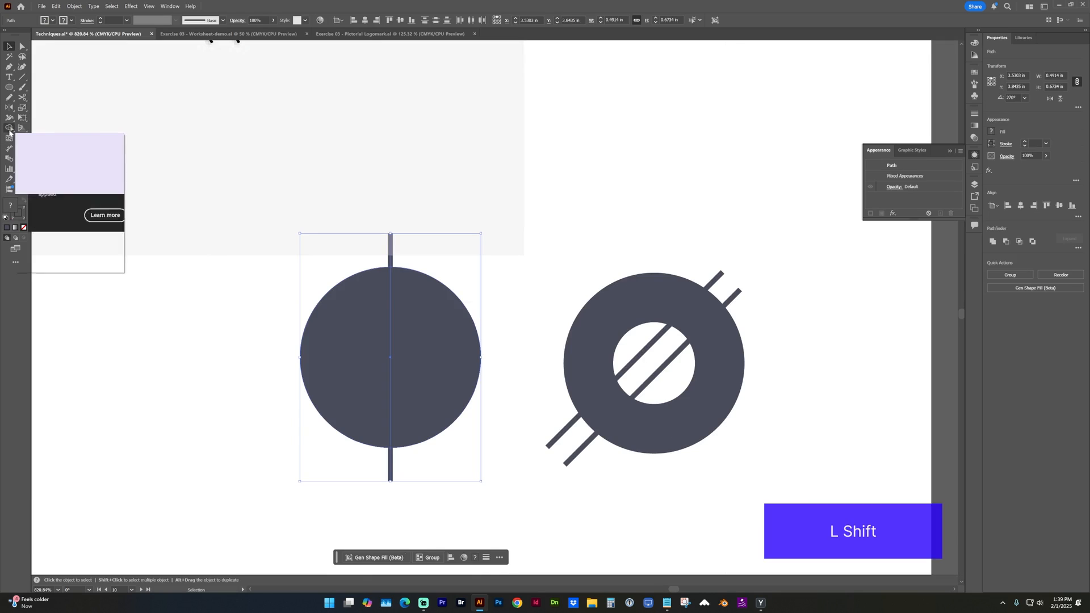
key(shift+m)
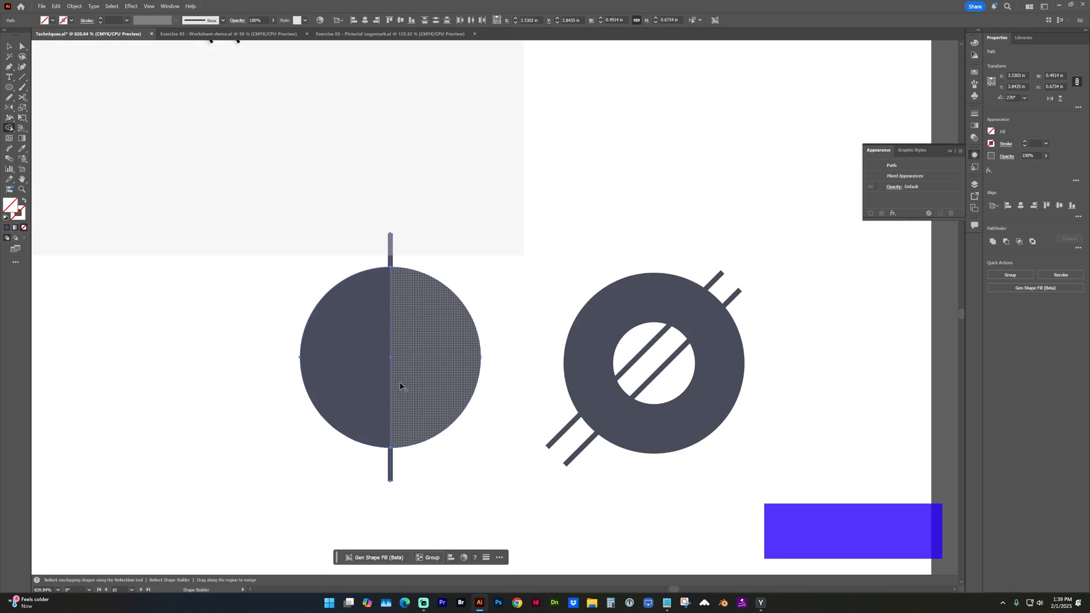
drag(355, 379, 422, 380)
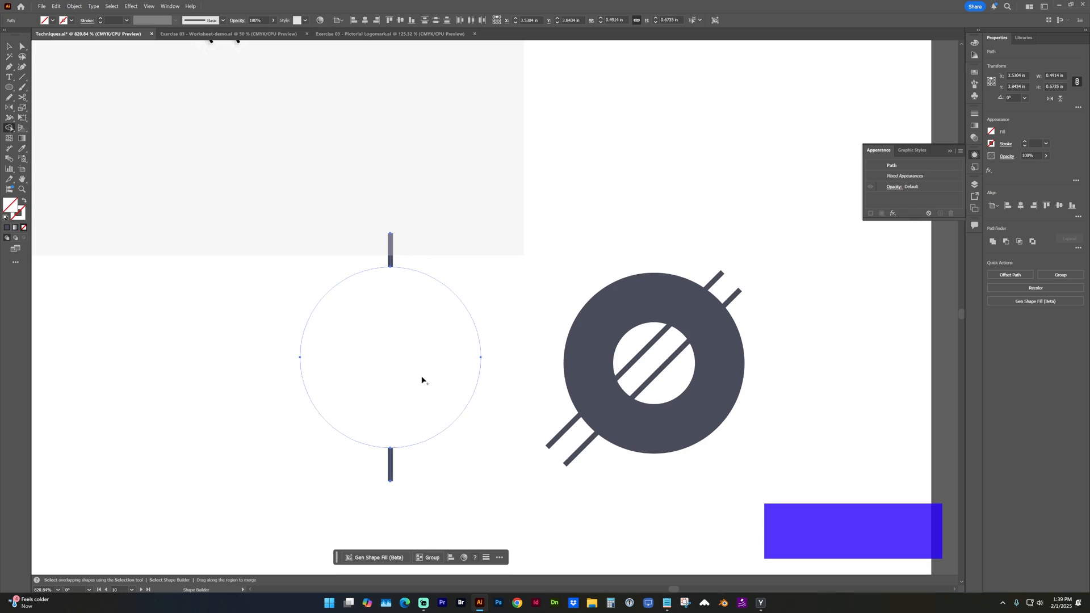
key(ctrl+z)
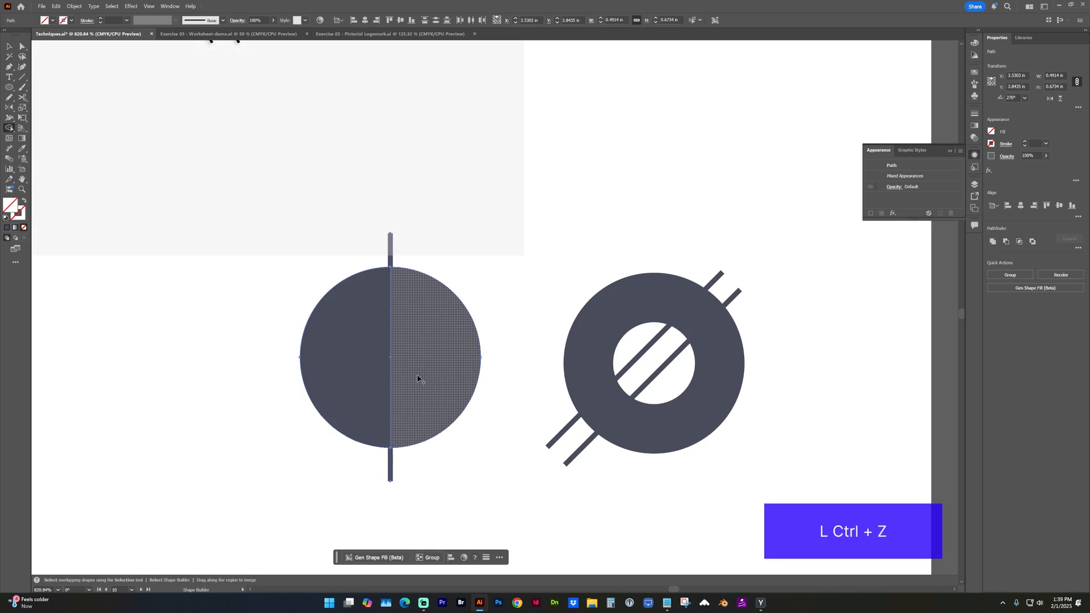
key(alt)
alt+click(451, 334)
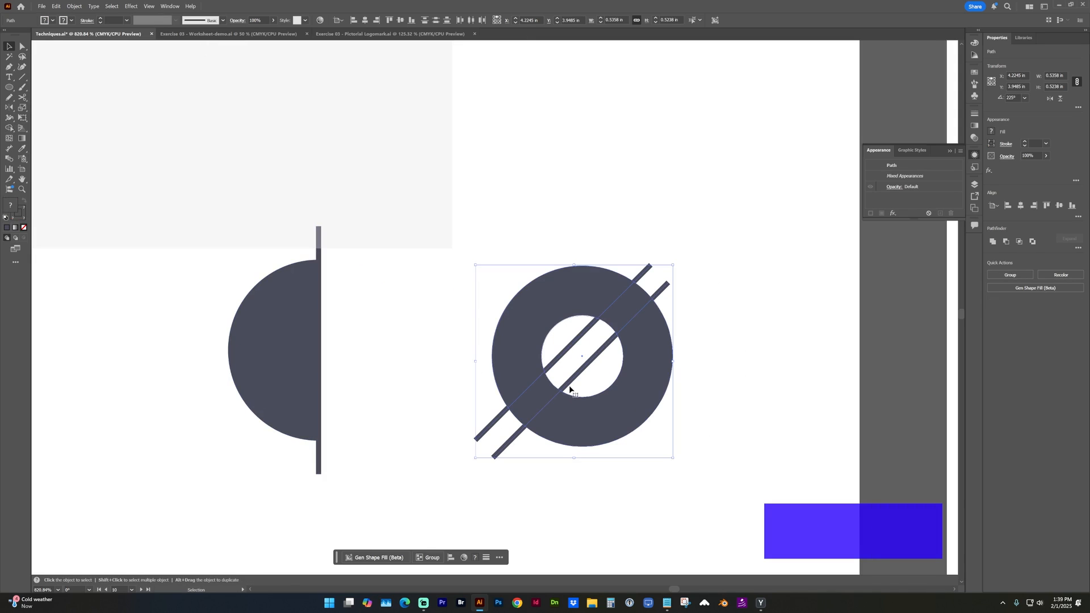
Step: Subtract the diagonal band between the ring's two lines with Shape Builder, along with the ring's centre pieces and leftover line ends
key(shift+m)
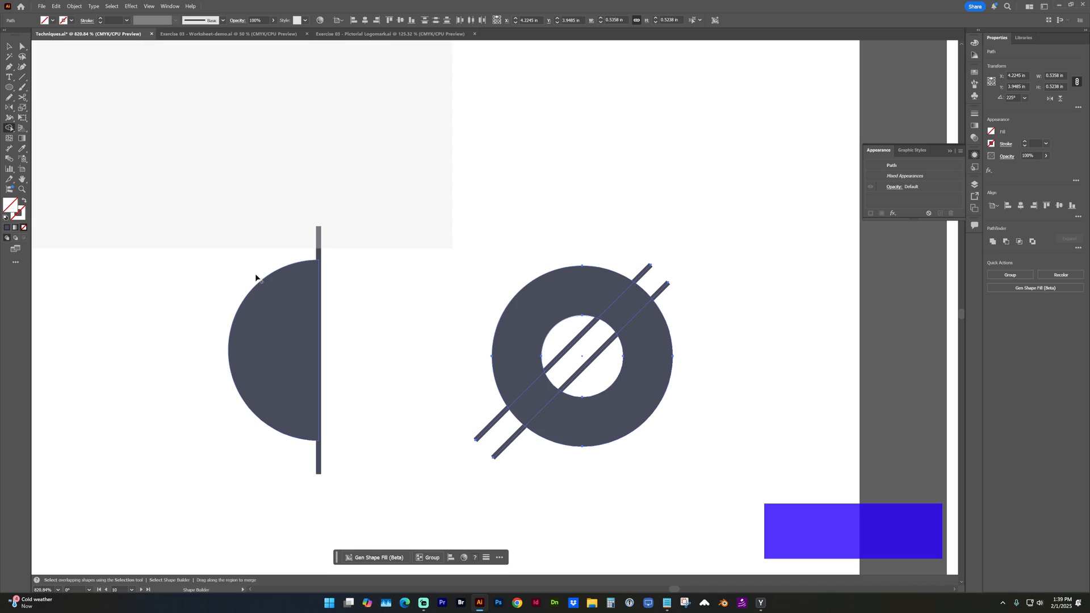
drag(525, 408, 620, 315)
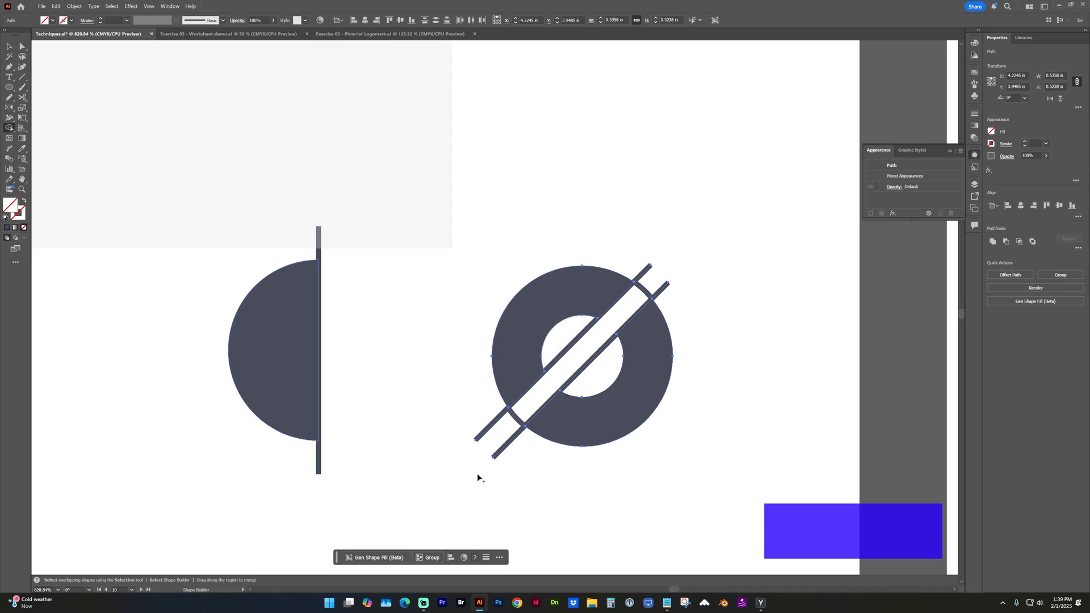
drag(493, 442, 659, 274)
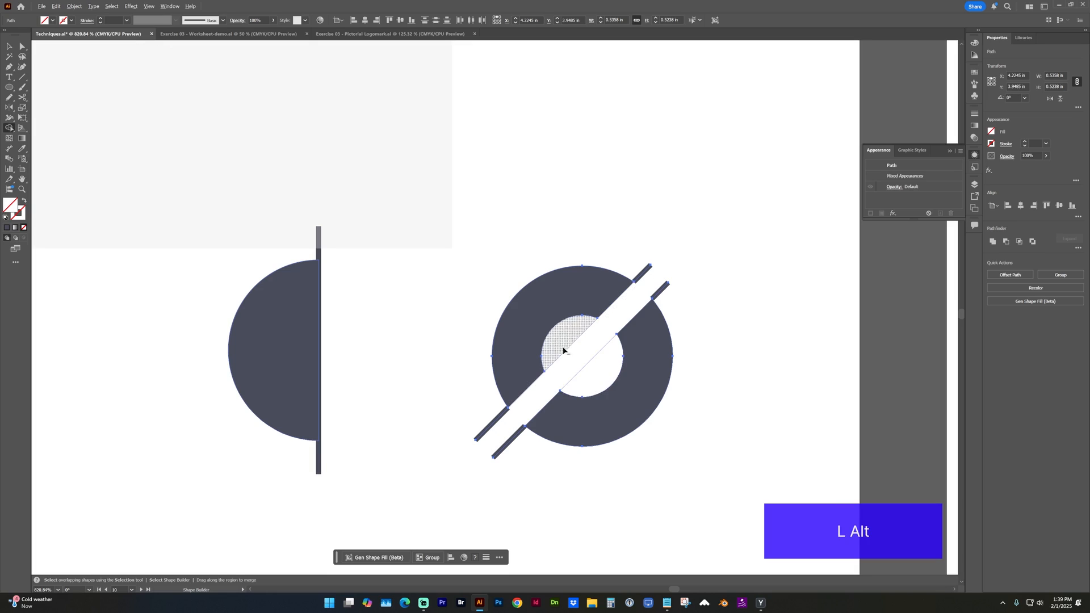
drag(592, 378, 556, 341)
mouse_move(642, 260)
mouse_down()
mouse_move(648, 272)
mouse_move(640, 267)
mouse_up()
drag(470, 422, 515, 468)
Step: Move the ring's lower-right half away from the other half and deselect it
key(v)
click(602, 486)
click(642, 401)
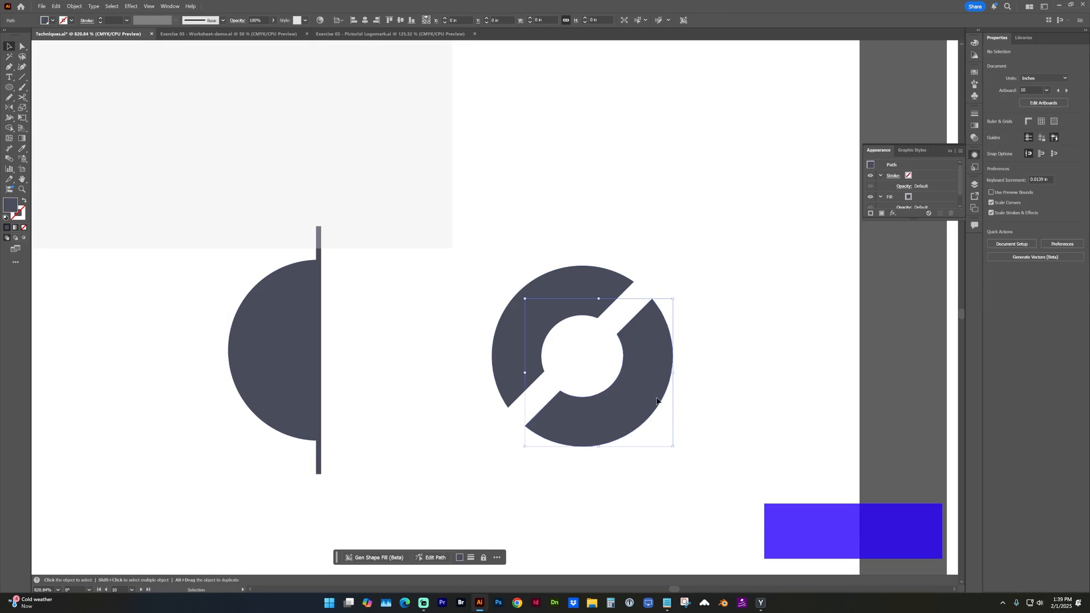
drag(642, 402, 720, 408)
mouse_move(636, 463)
mouse_down()
mouse_move(628, 377)
mouse_move(597, 474)
mouse_up()
click(596, 475)
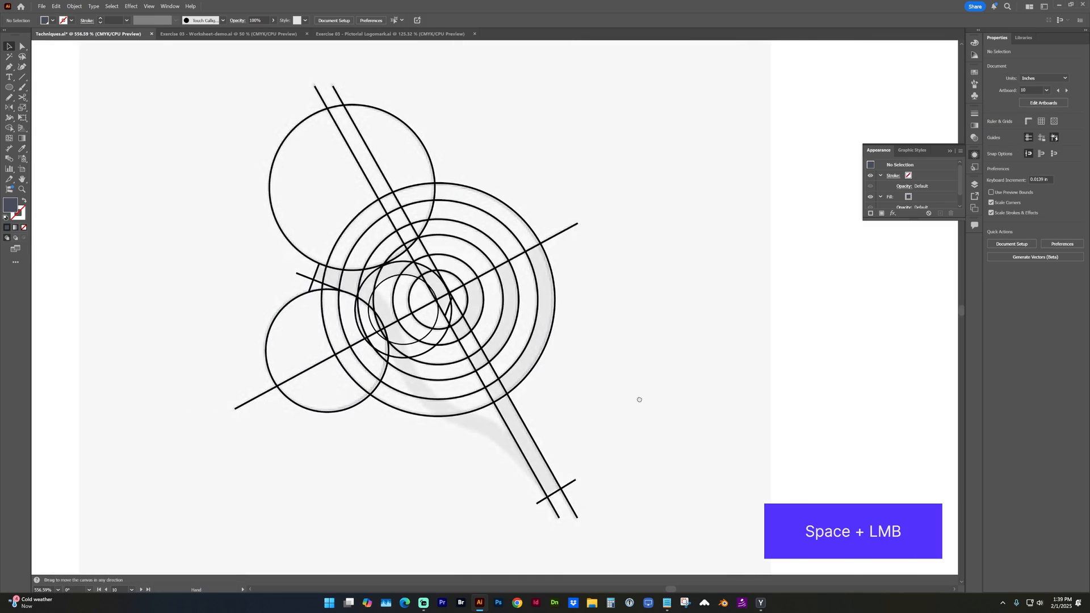
Step: Select all the hummingbird construction lines for Shape Builder and swap the colours to a black fill with no stroke
drag(639, 400, 645, 458)
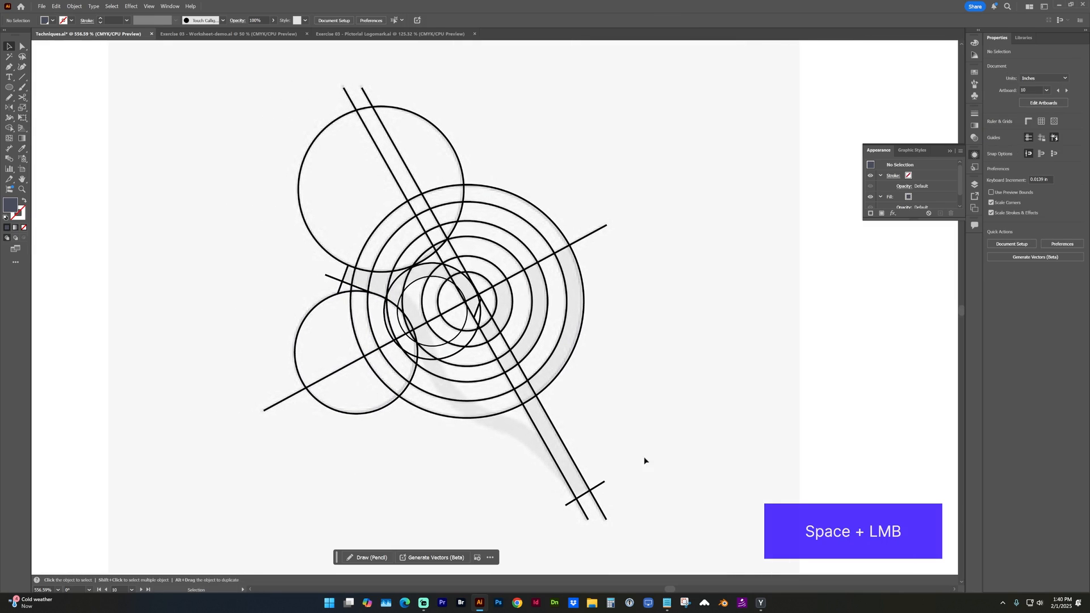
drag(659, 528, 230, 197)
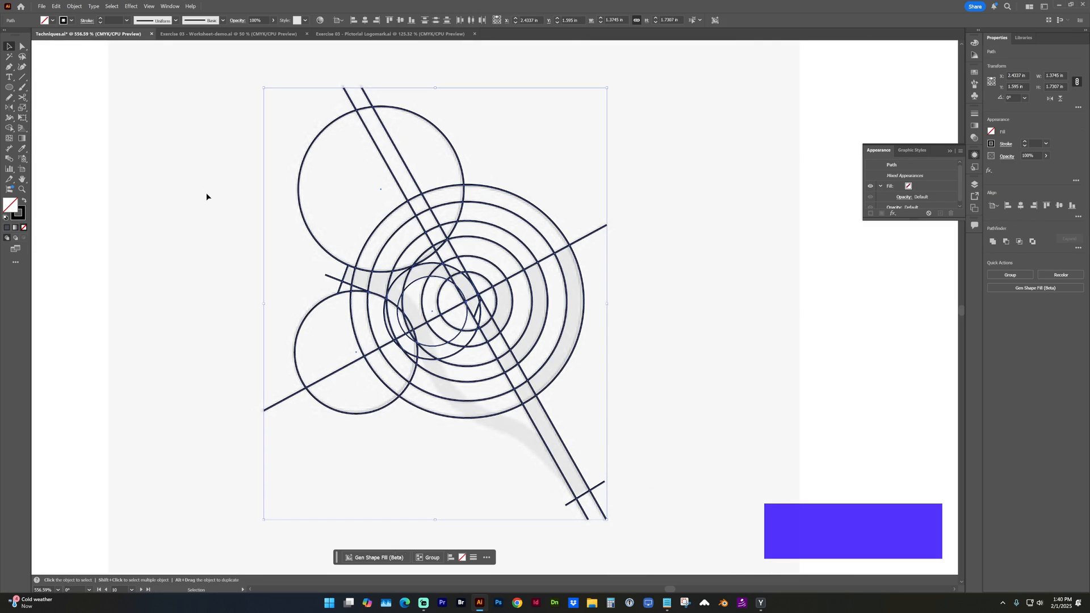
click(11, 128)
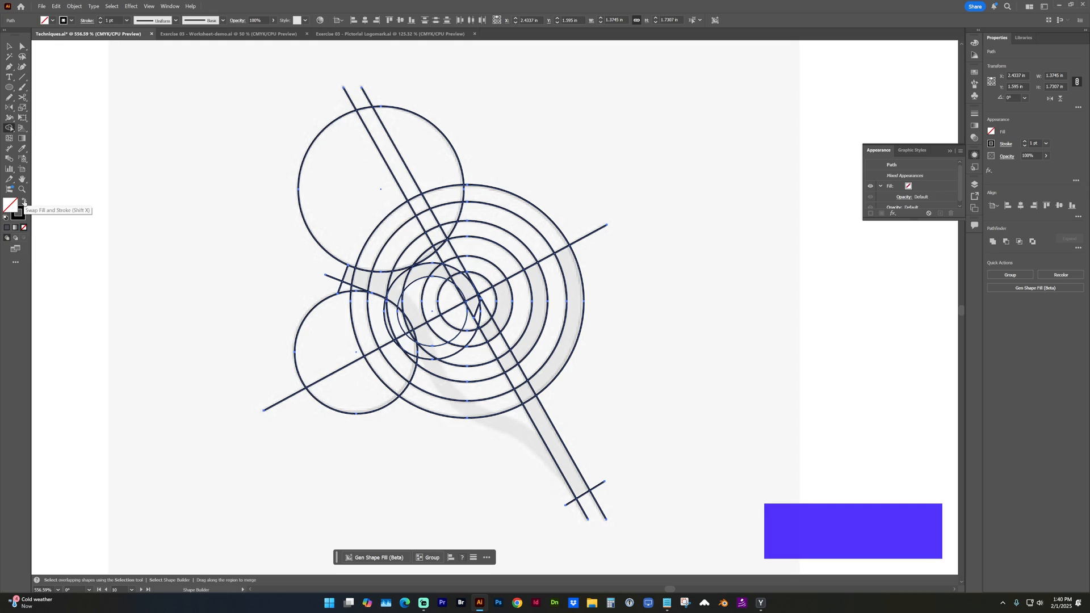
click(24, 201)
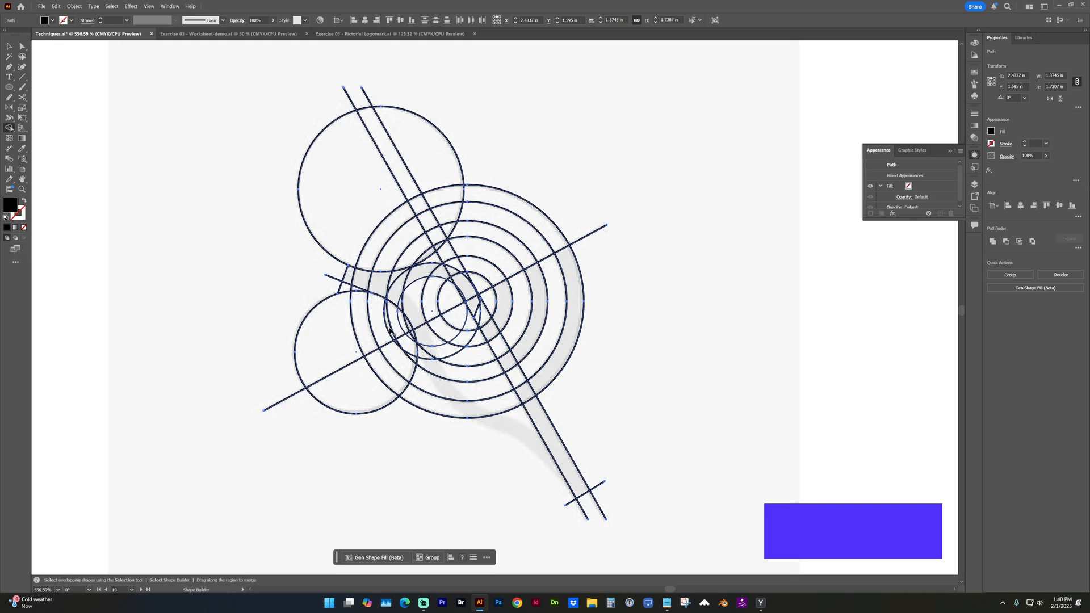
Step: Fill three alternating arc bands of the concentric circles in black to form the hummingbird's wifi-style wing
click(539, 289)
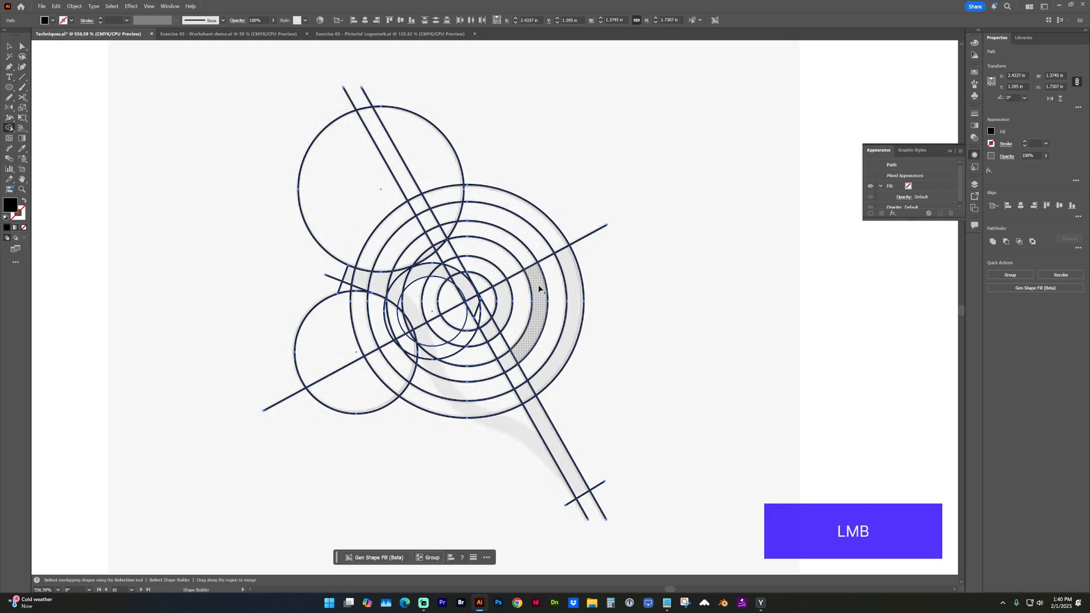
click(576, 294)
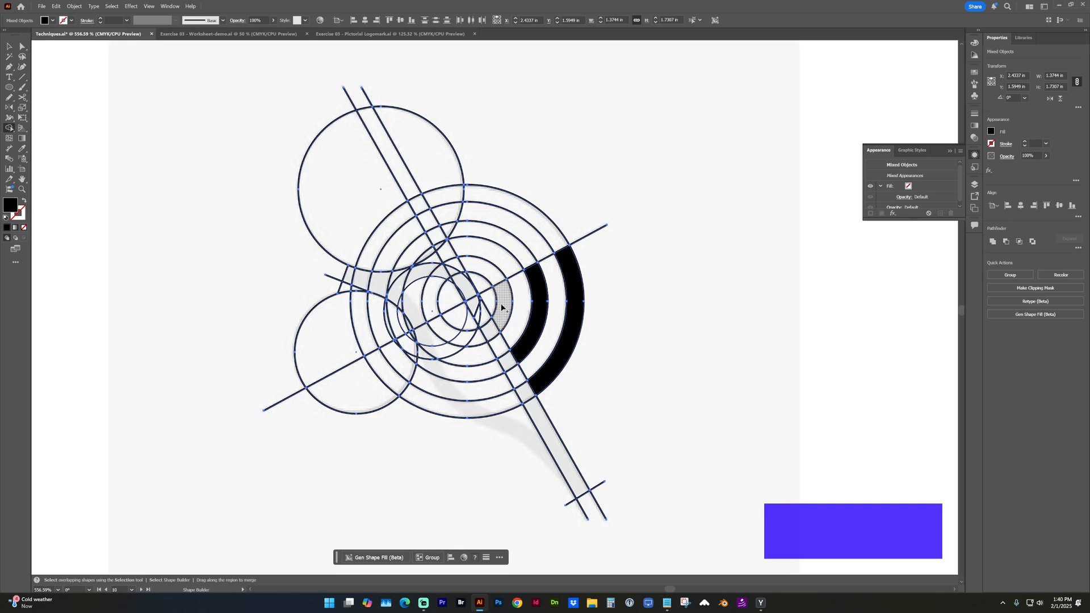
click(501, 307)
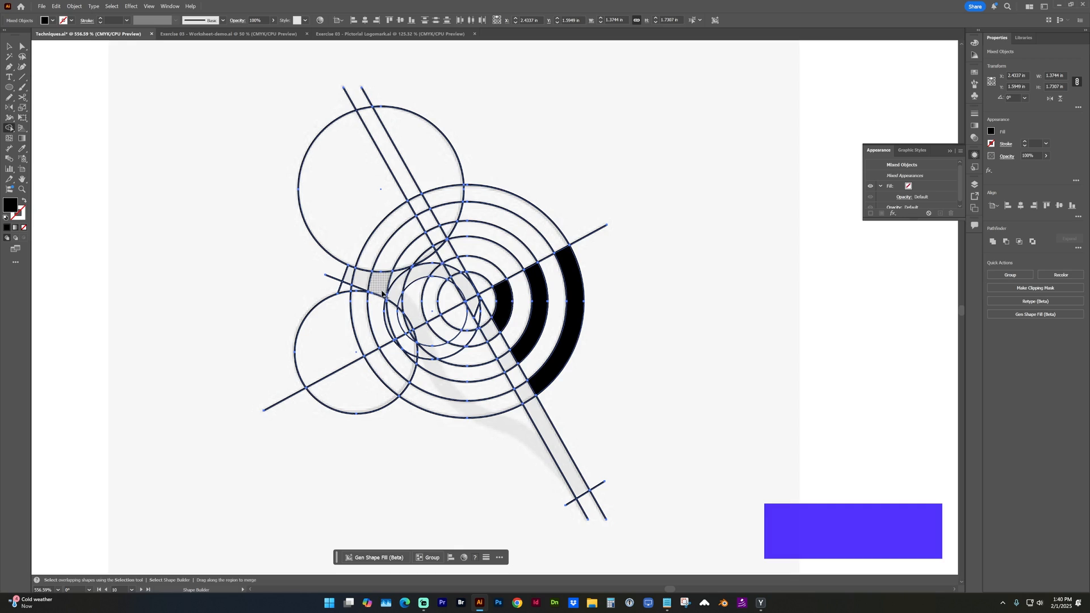
Step: Merge the hummingbird's beak and head ring into one black shape with Shape Builder, clear surplus arc regions beside the wing, and deselect
mouse_move(352, 277)
mouse_down()
mouse_move(449, 277)
mouse_move(472, 326)
mouse_move(477, 313)
mouse_move(459, 346)
mouse_move(423, 357)
mouse_up()
key(alt)
drag(483, 273, 531, 170)
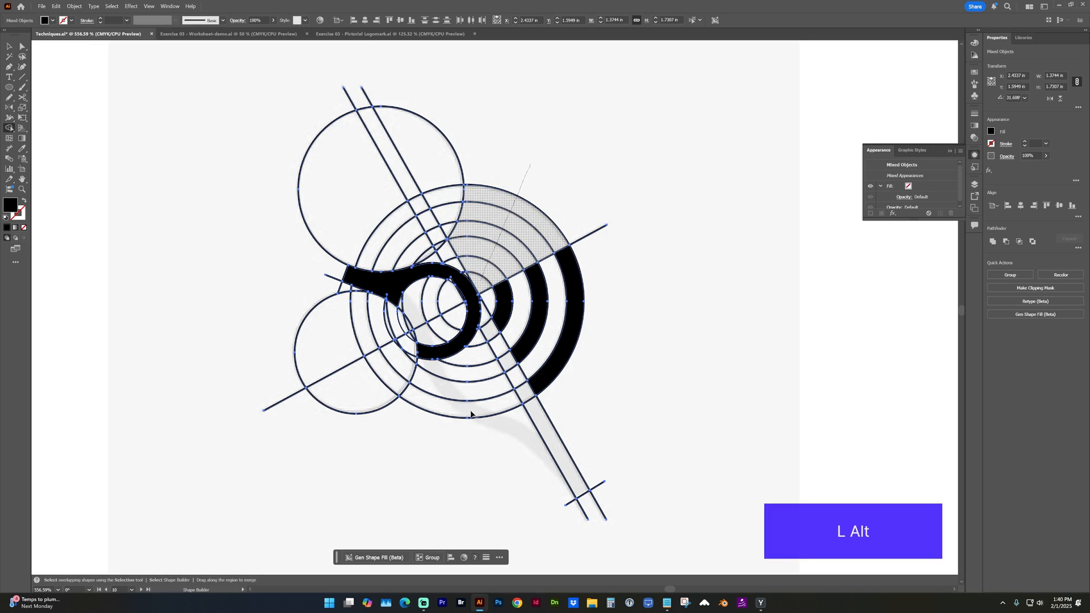
drag(480, 336, 492, 447)
drag(415, 305, 437, 332)
key(v)
click(669, 290)
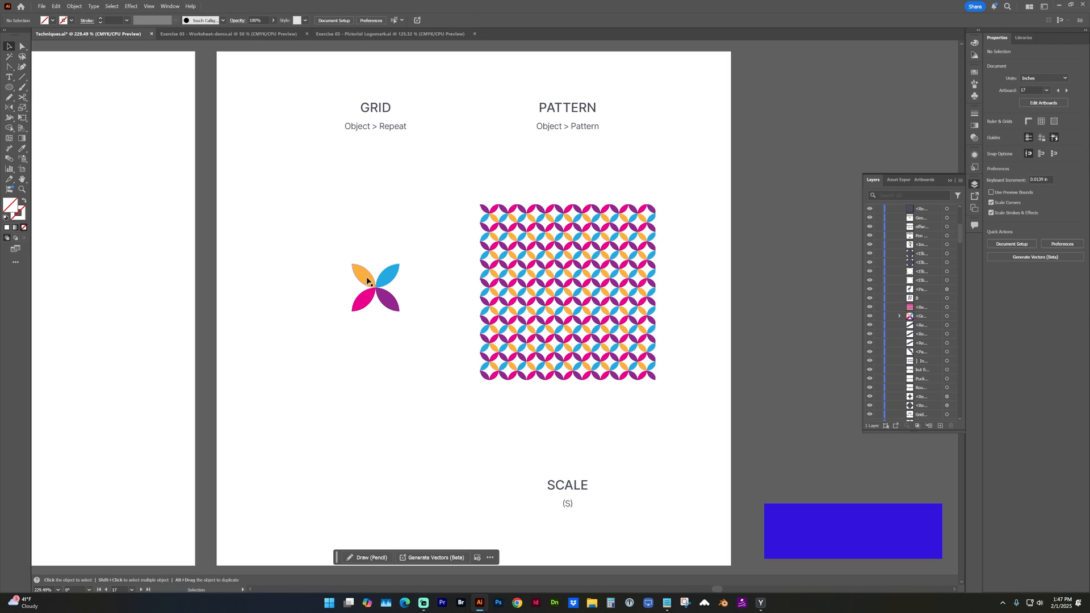
Step: Move the four-petal motif up and left below the GRID heading and turn it into a grid repeat
click(370, 284)
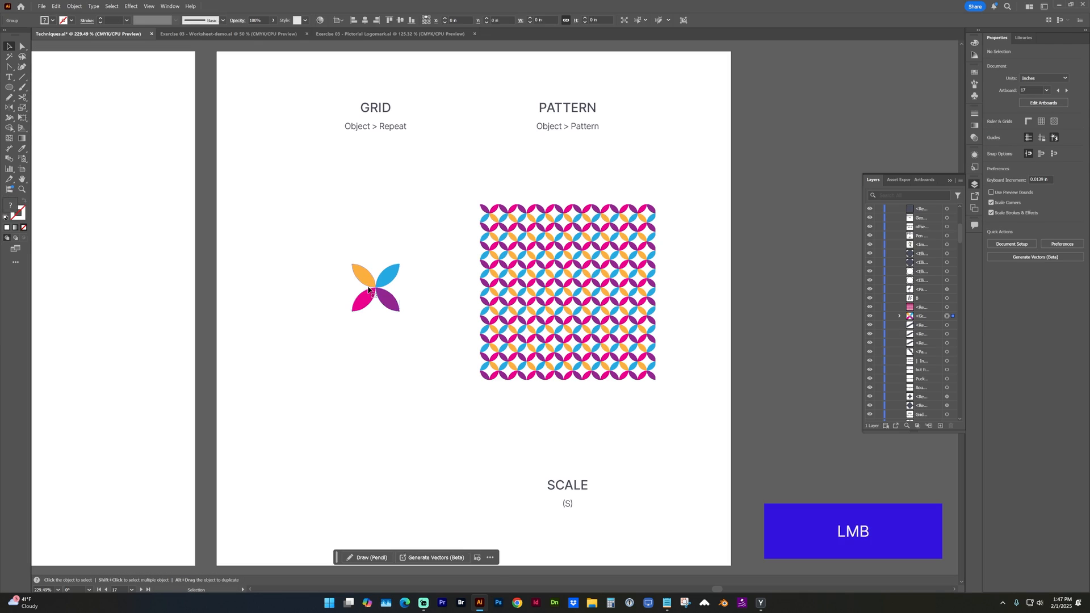
drag(366, 276, 326, 222)
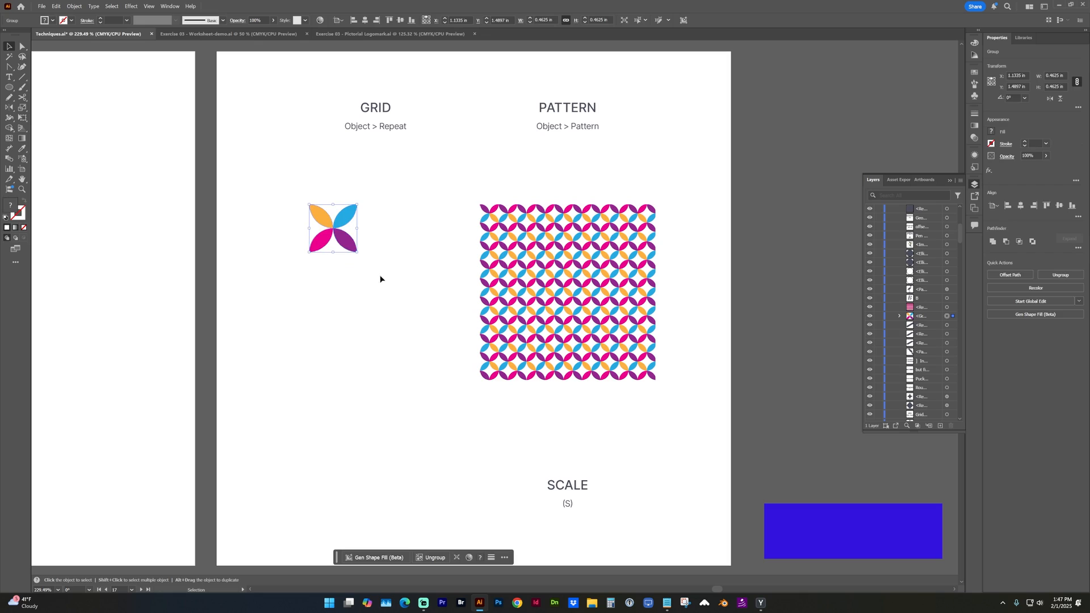
click(74, 6)
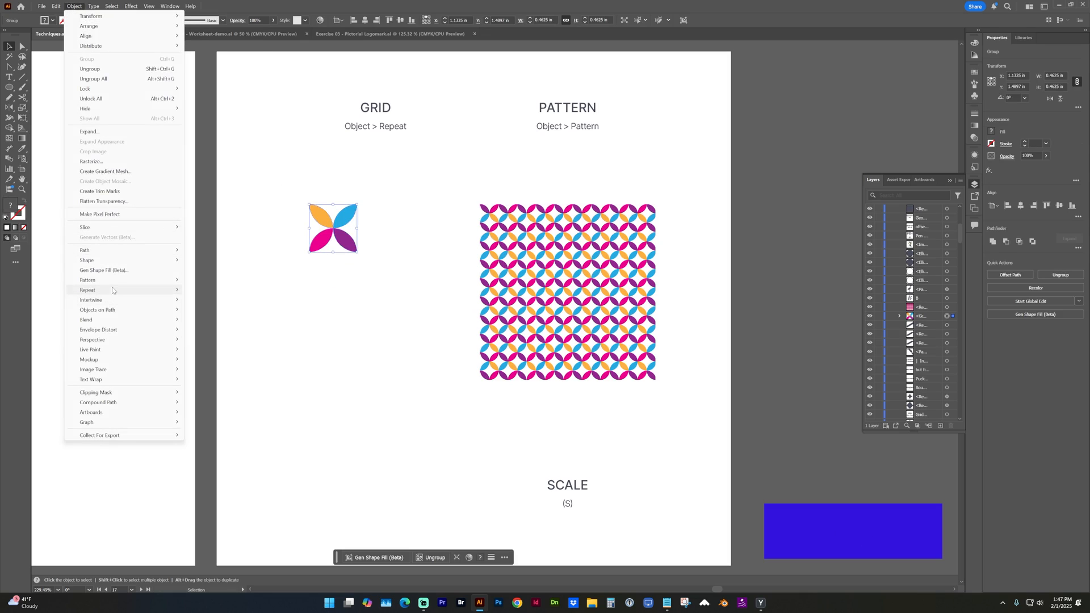
mouse_move(114, 290)
click(201, 301)
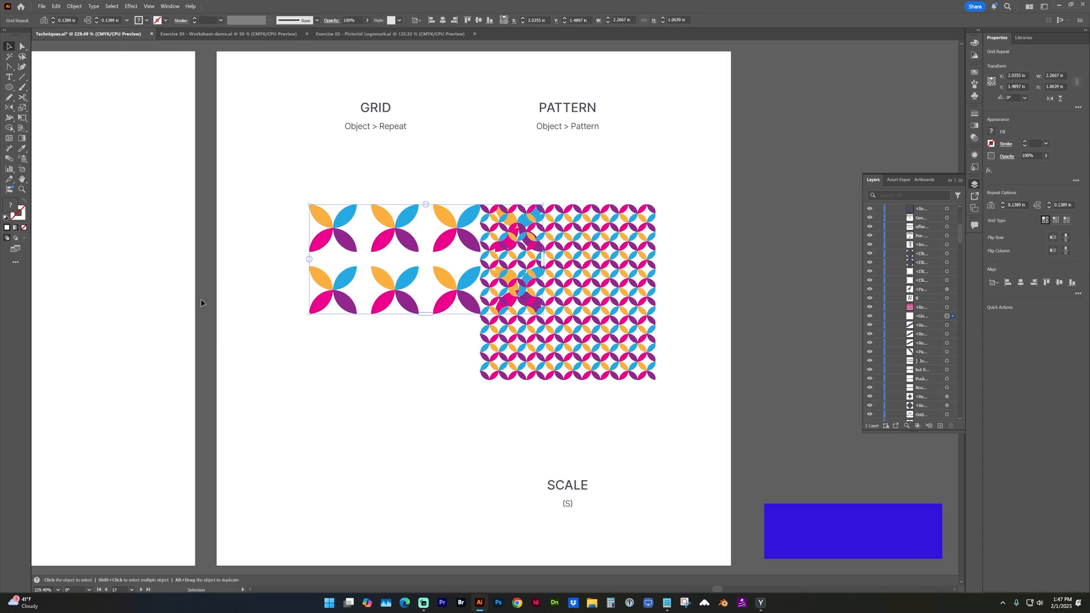
Step: Shrink the grid repeat, extend it downward to four rows, and set its horizontal and vertical spacing to 0 in
drag(543, 313, 494, 292)
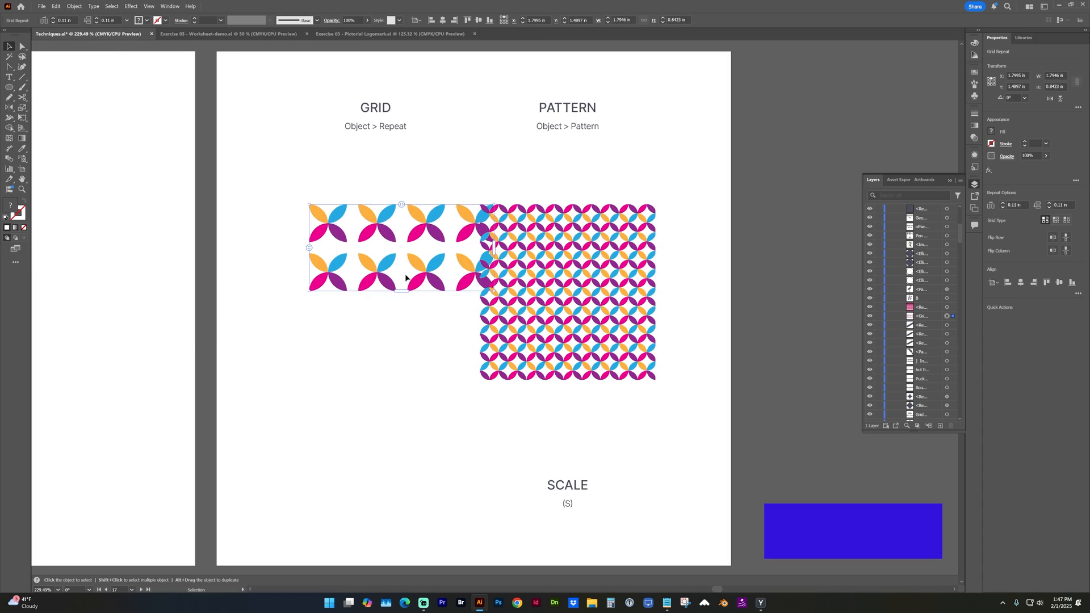
drag(401, 292, 401, 397)
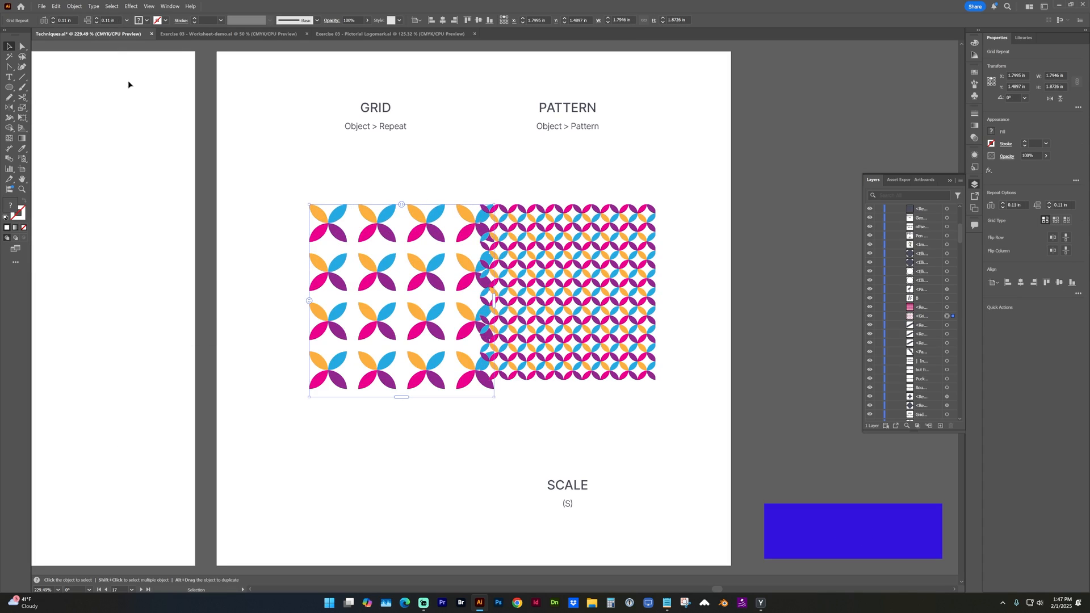
click(54, 23)
click(97, 22)
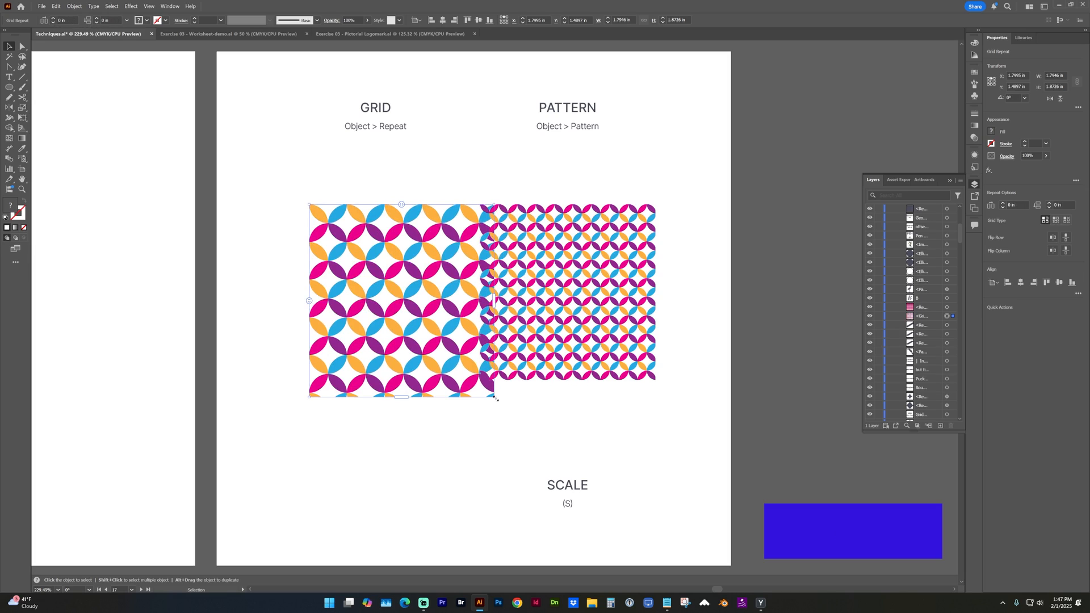
Step: Scale the gapless grid repeat down clear of the pattern square, extend it downward to about 1.25 in tall, and deselect it
drag(495, 398, 431, 358)
drag(376, 333, 372, 365)
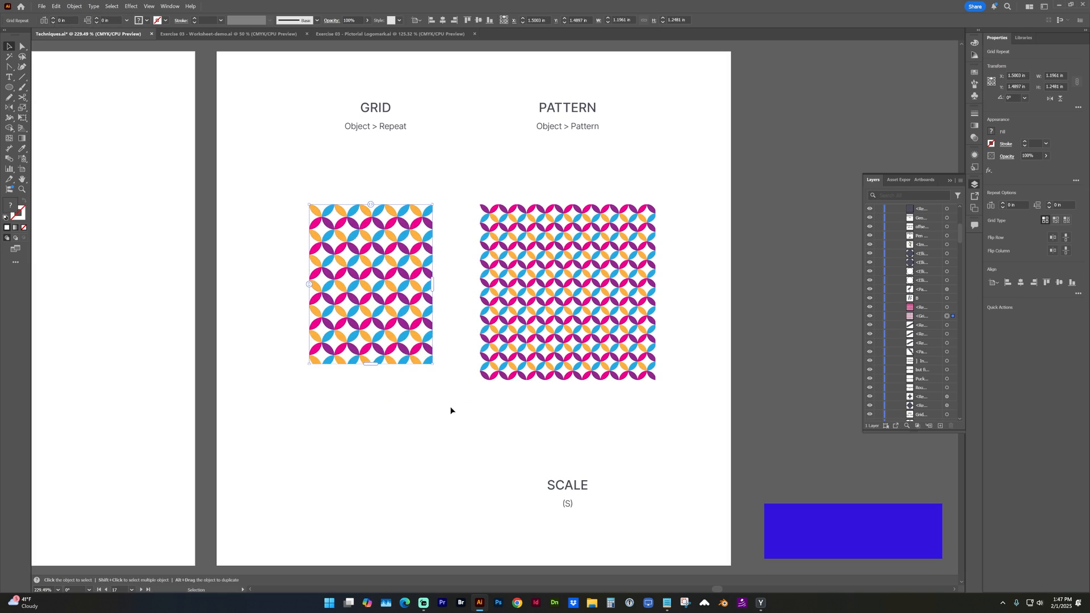
click(450, 410)
scroll(437, 392, right, 2)
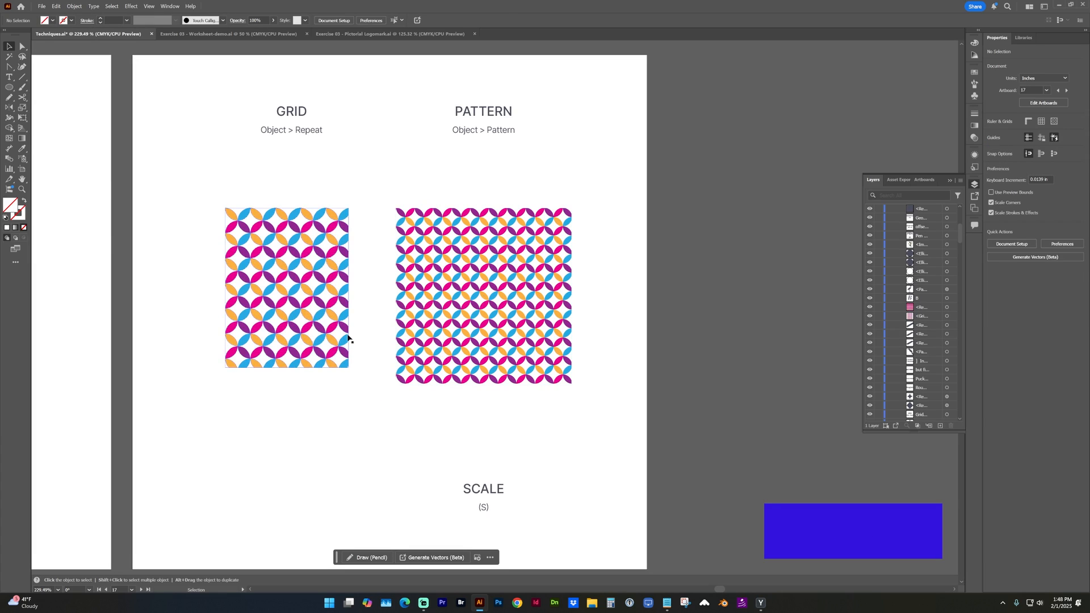
Step: Make a new pattern from the small four-petal motif below the grid repeat and accept the notice
click(477, 328)
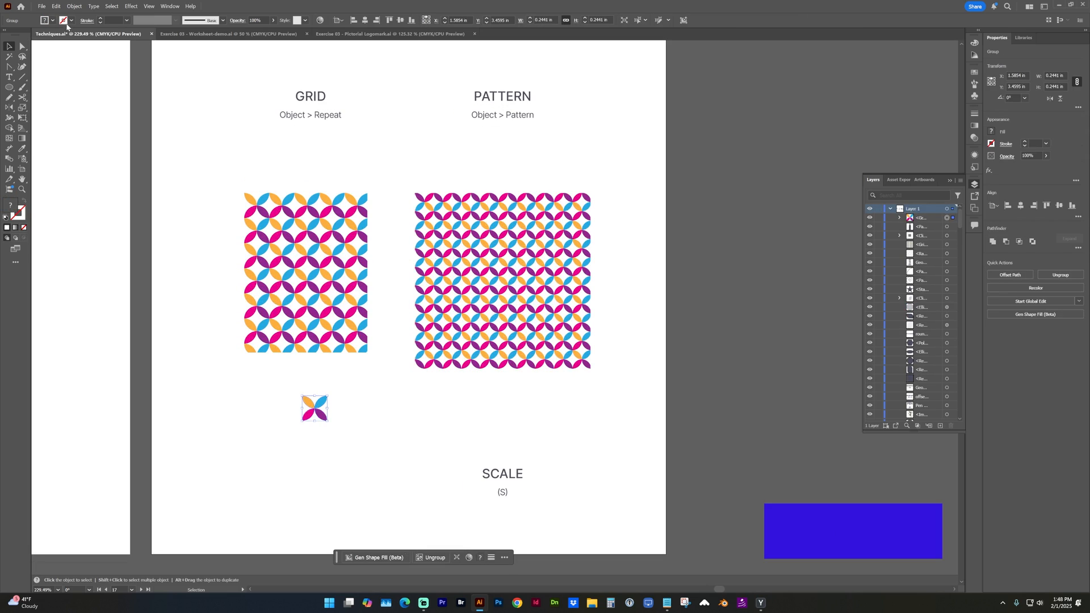
click(74, 7)
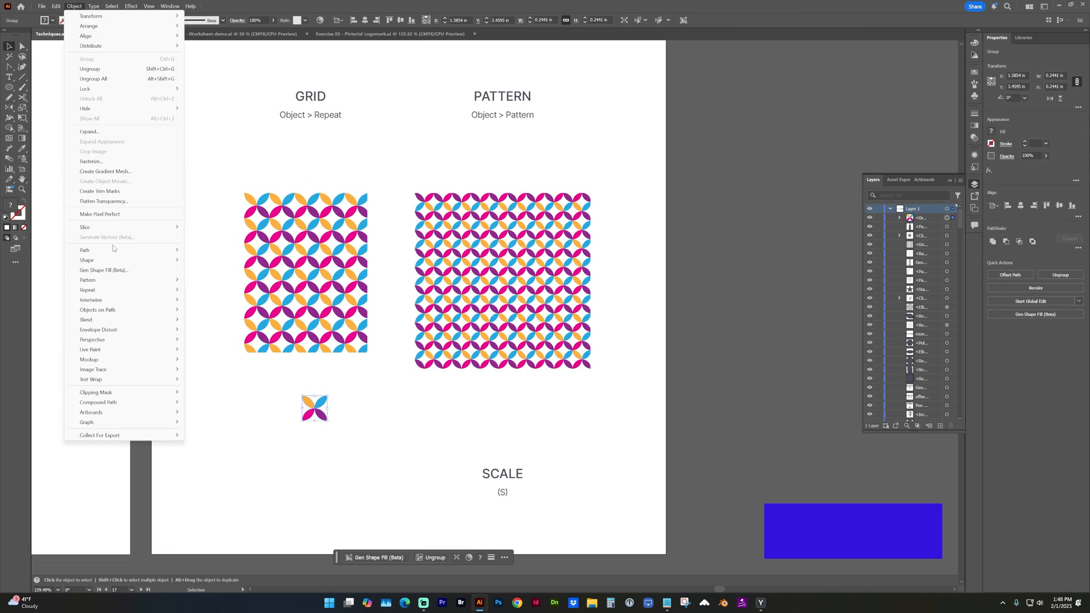
mouse_move(117, 281)
click(199, 282)
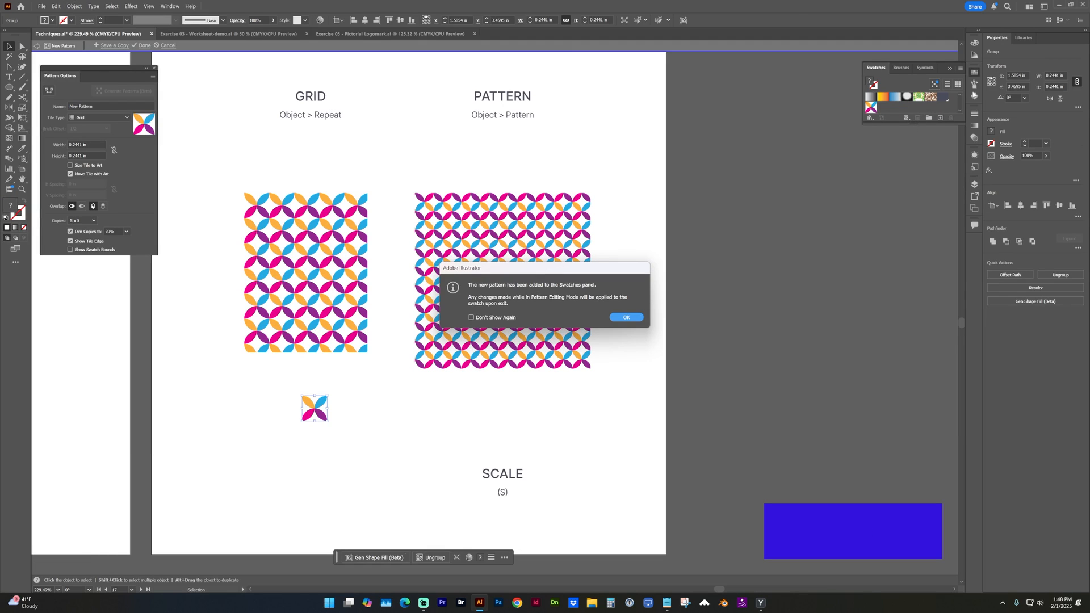
key(Return)
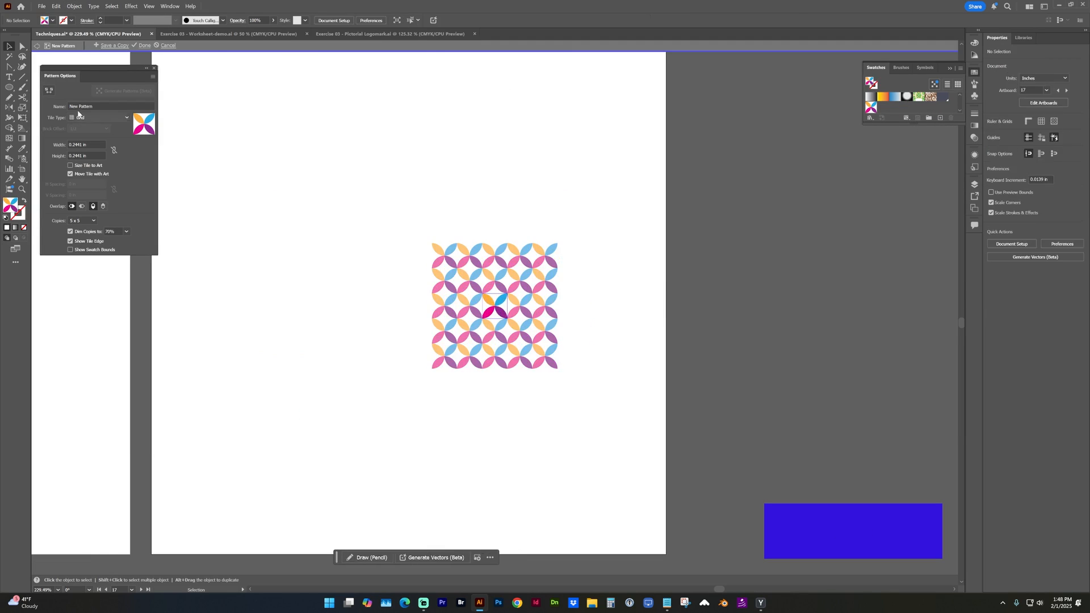
Step: Try Brick by Row as the new pattern's tile type and settle on Brick by Column
drag(108, 66, 654, 205)
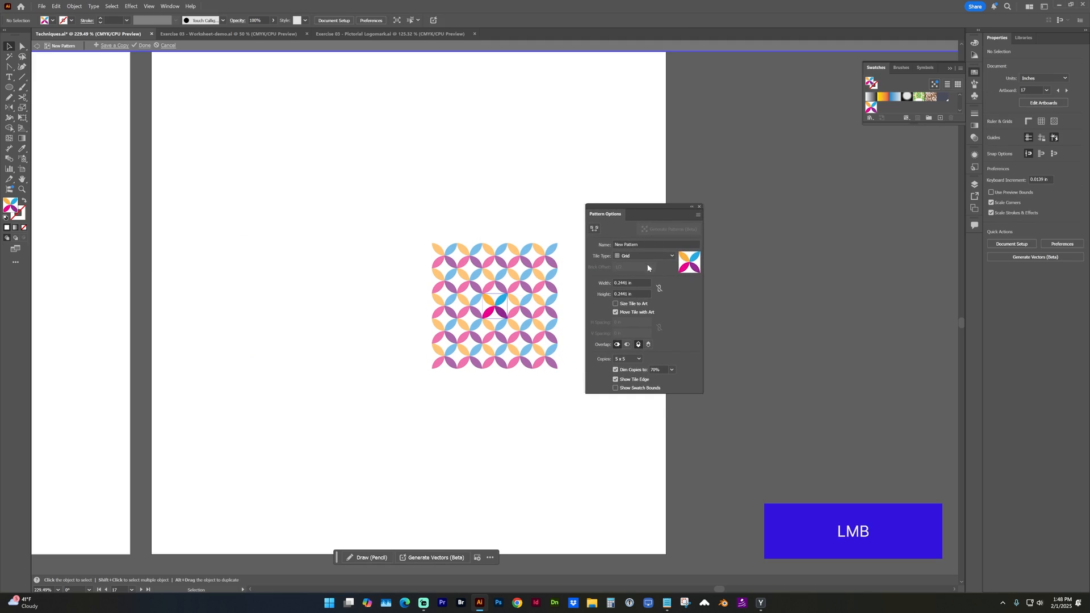
click(640, 255)
click(643, 275)
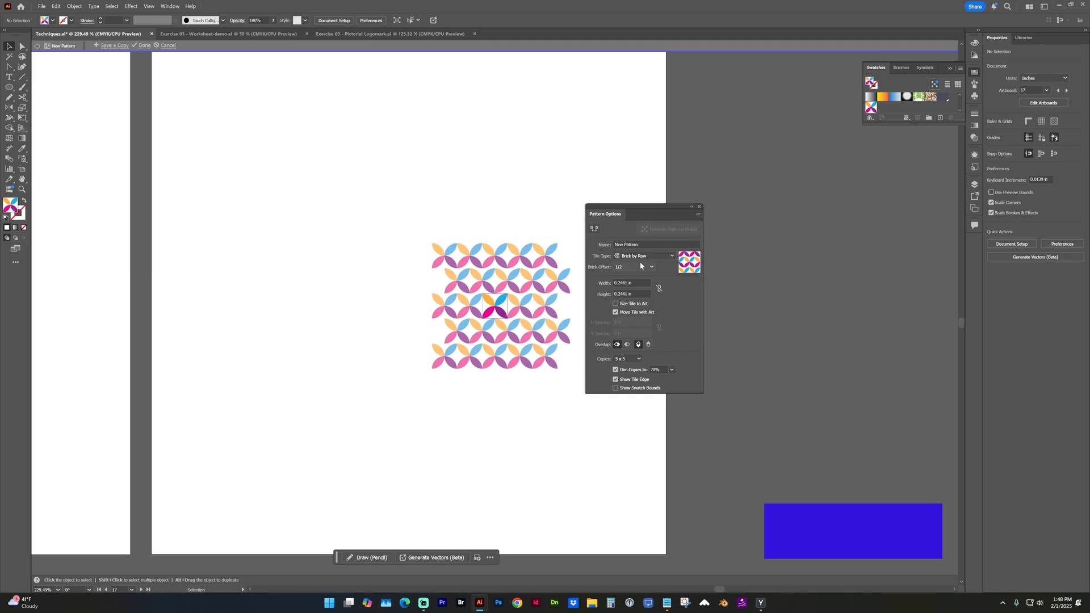
click(641, 256)
click(640, 283)
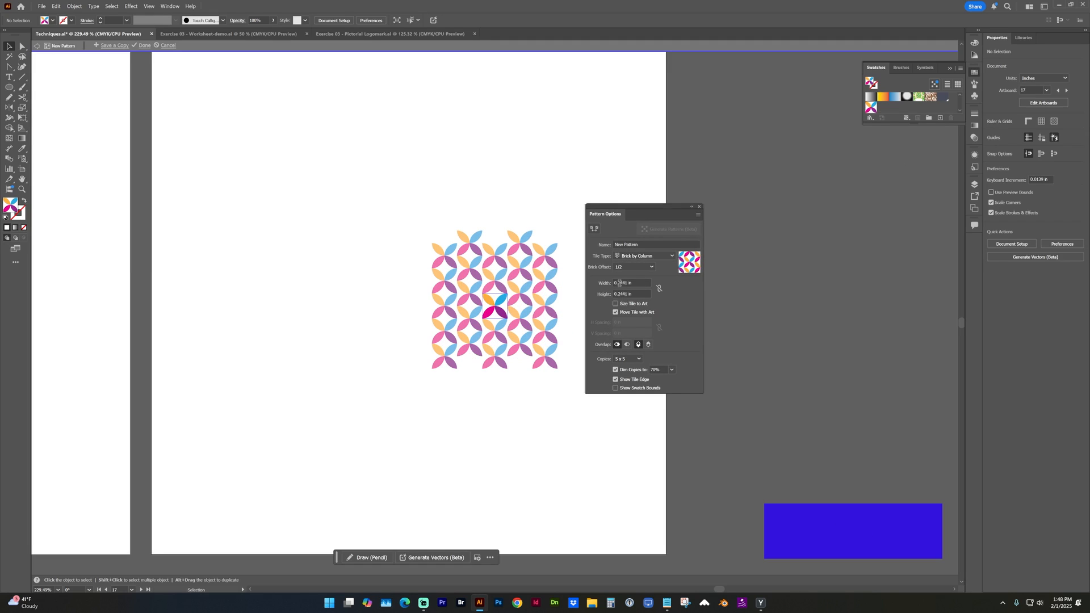
Step: Set the pattern tile's width and height to 0.25 in and exit pattern editing
click(619, 283)
key(Up)
key(Up)
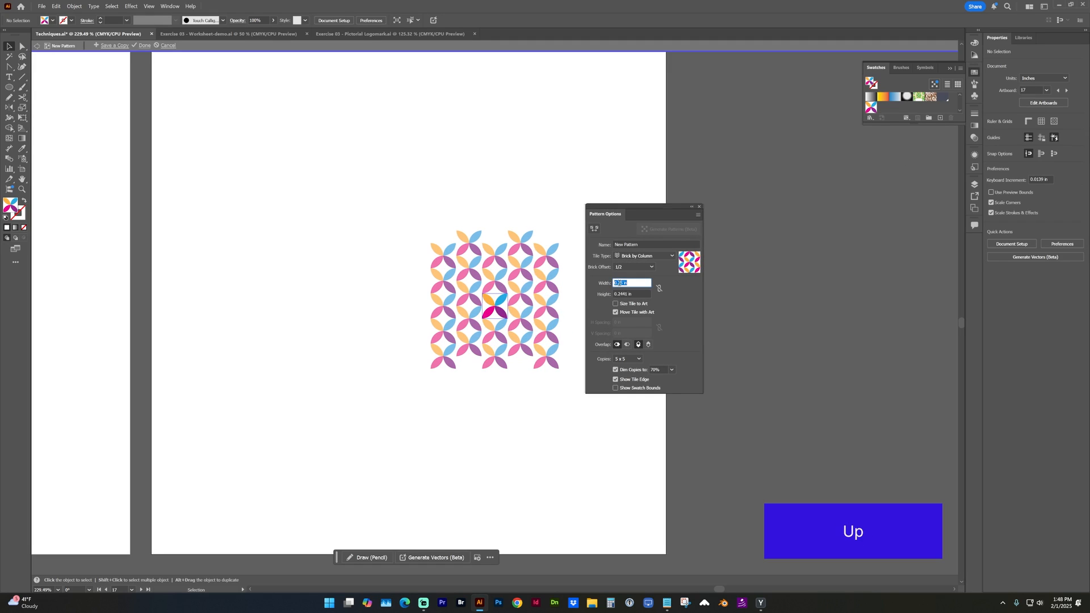
key(Down)
click(621, 293)
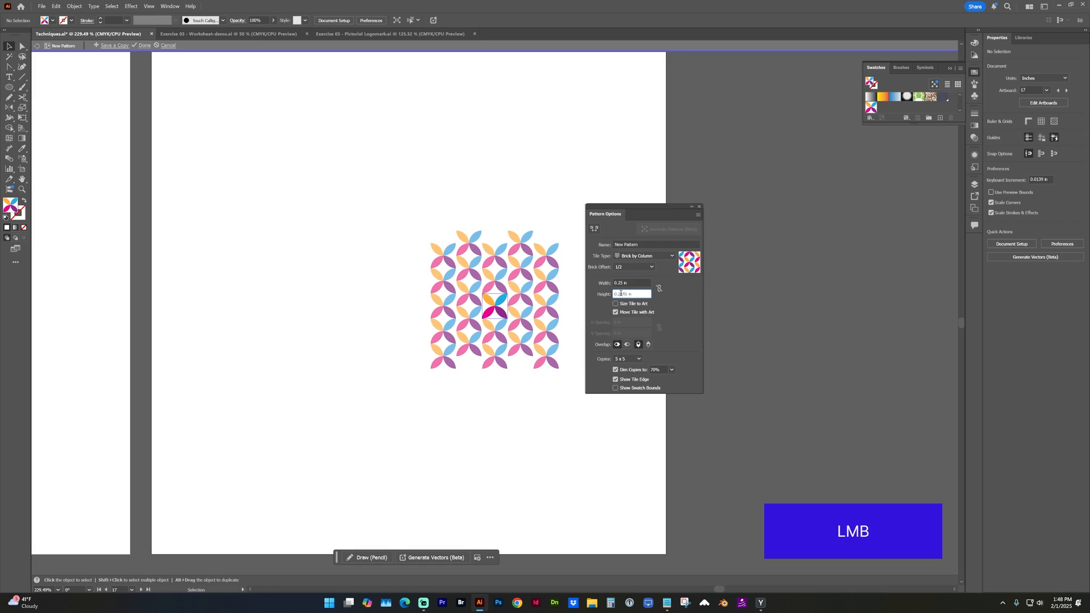
key(Down)
key(Up)
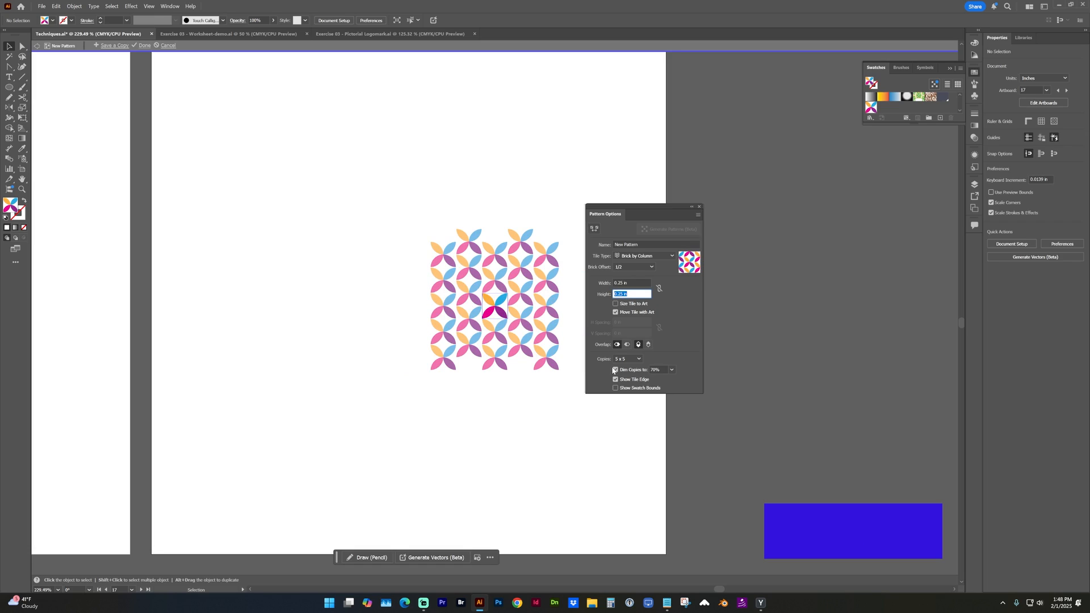
double_click(613, 172)
drag(394, 384, 427, 323)
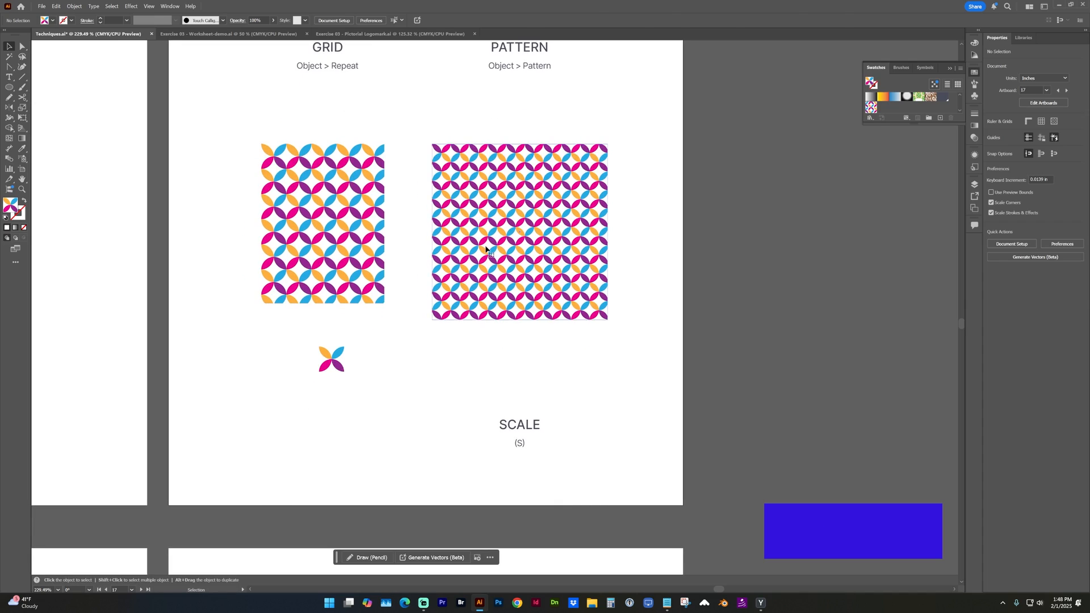
Step: Fill the square under the PATTERN heading with the new brick-by-column petal swatch, enlarging the swatch list to reach it
click(486, 250)
drag(888, 122, 880, 246)
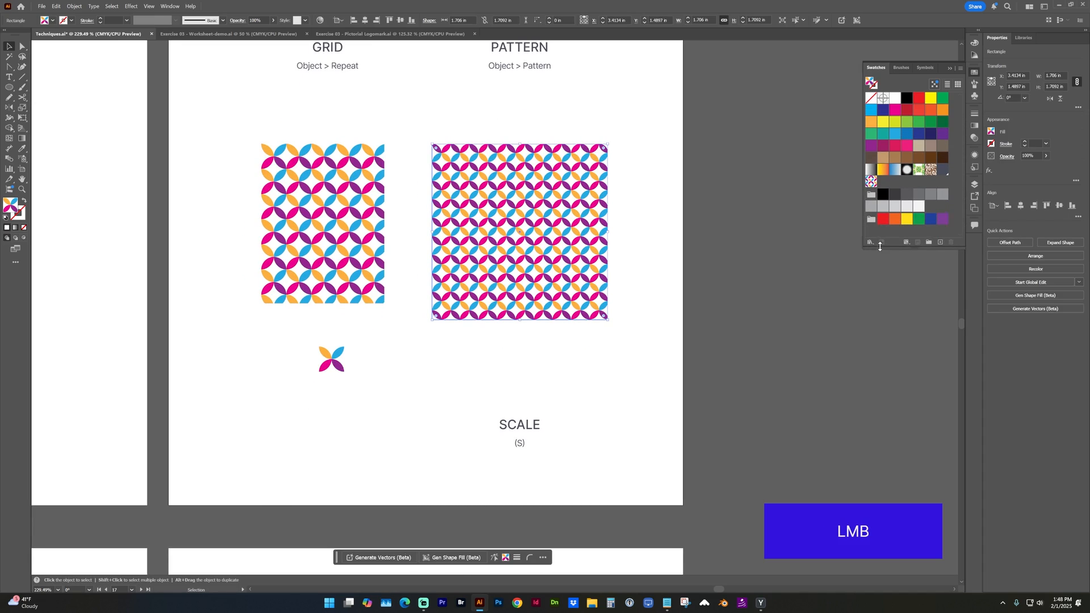
click(868, 182)
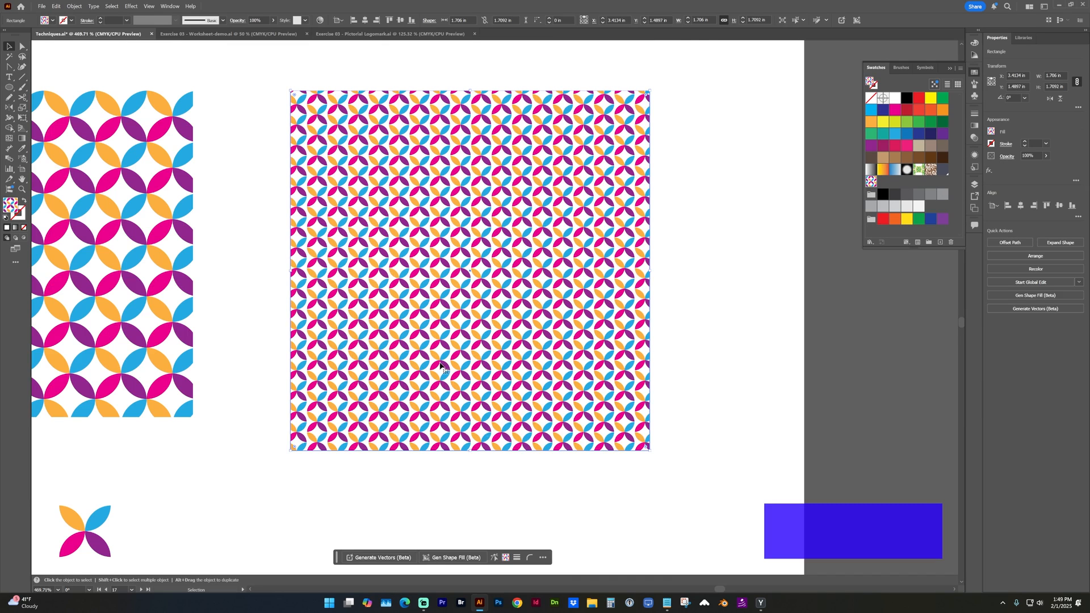
Step: Open the Scale options for the pattern-filled square, turn off Transform Objects, and preview only the pattern scaled uniformly to 110%
key(s)
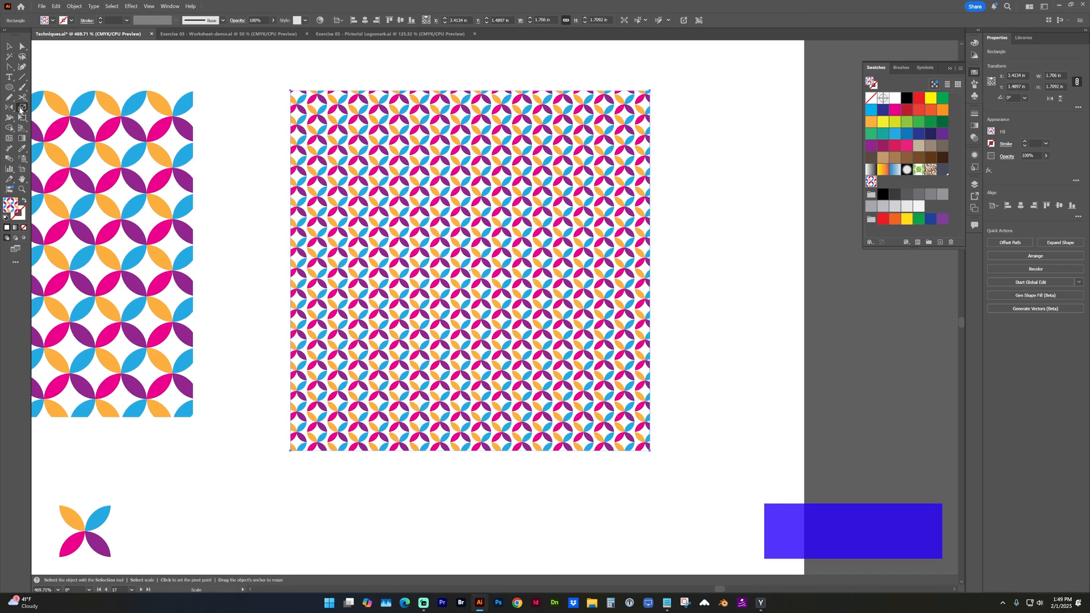
double_click(21, 109)
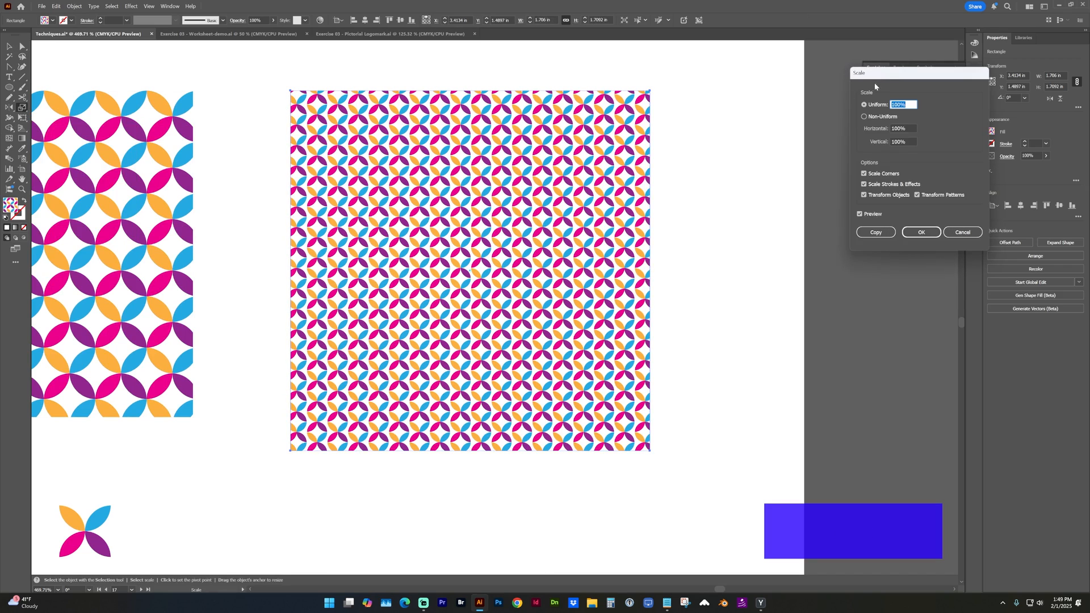
drag(875, 83, 711, 121)
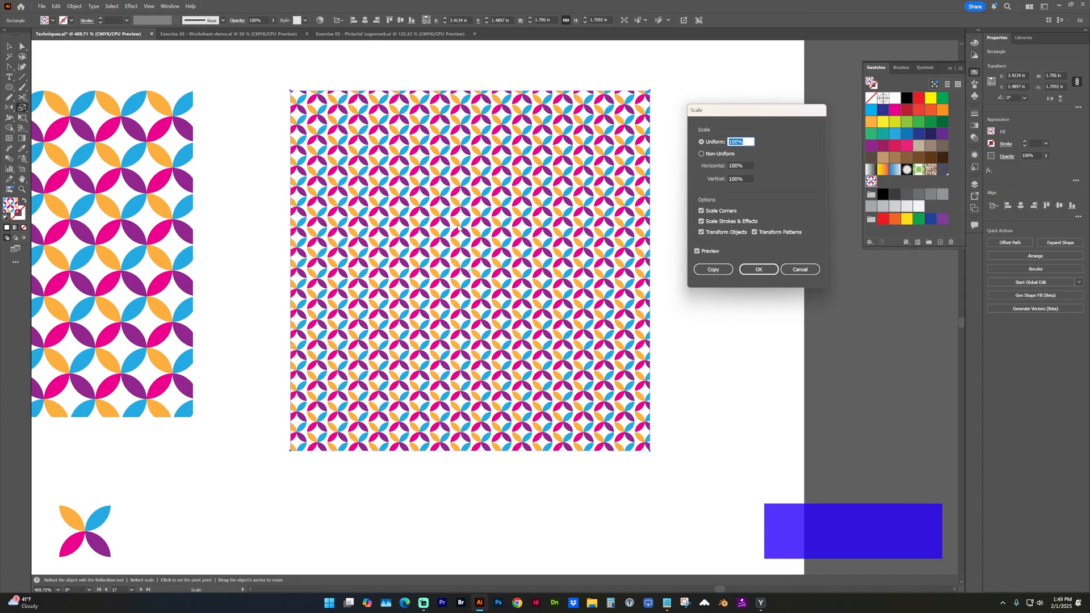
click(703, 233)
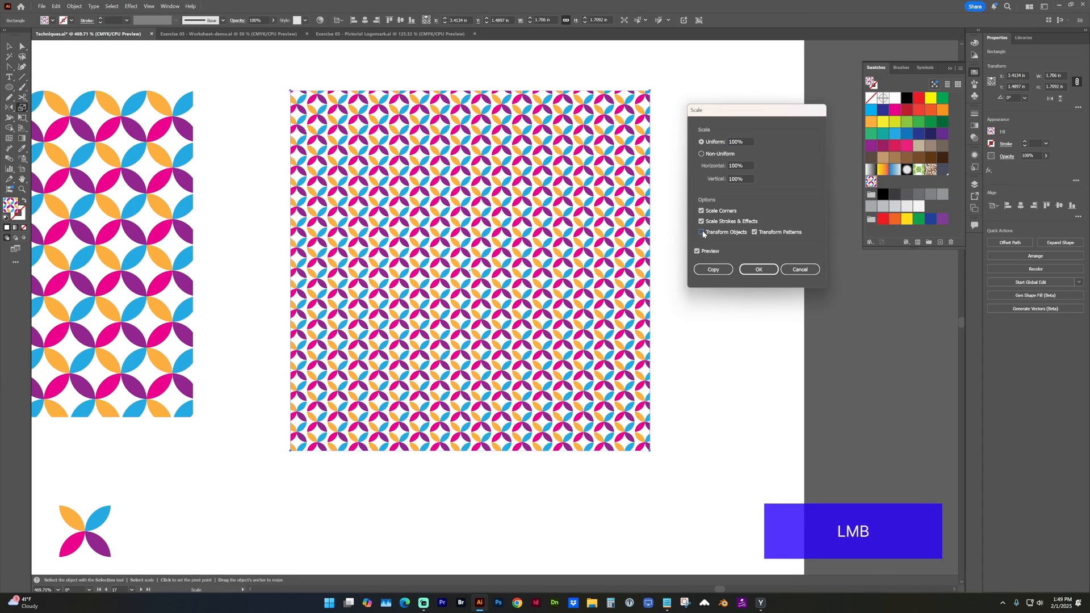
click(734, 142)
key(shift+Up)
key(shift+Up)
key(shift+Up)
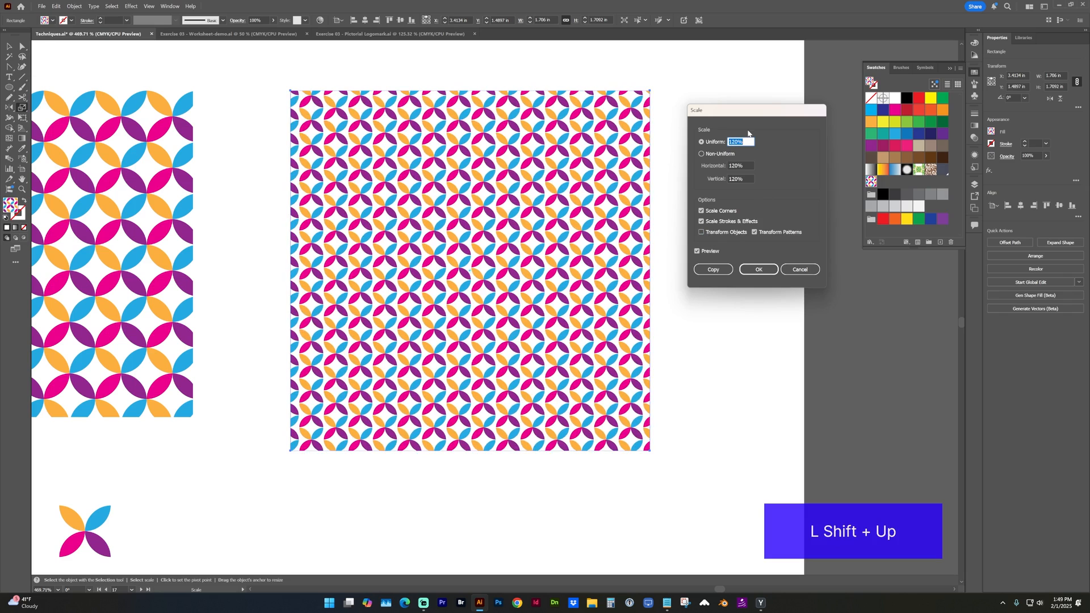
key(shift+Down)
key(shift+Down)
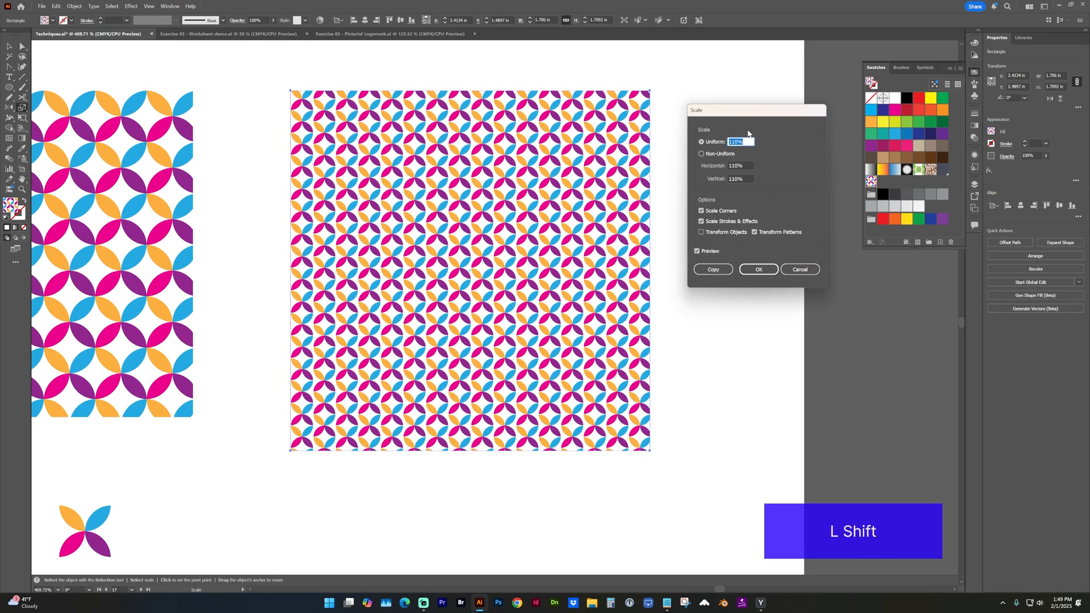
Step: Turn Transform Objects back on and preview the square together with its pattern scaled uniformly to 70%
click(702, 233)
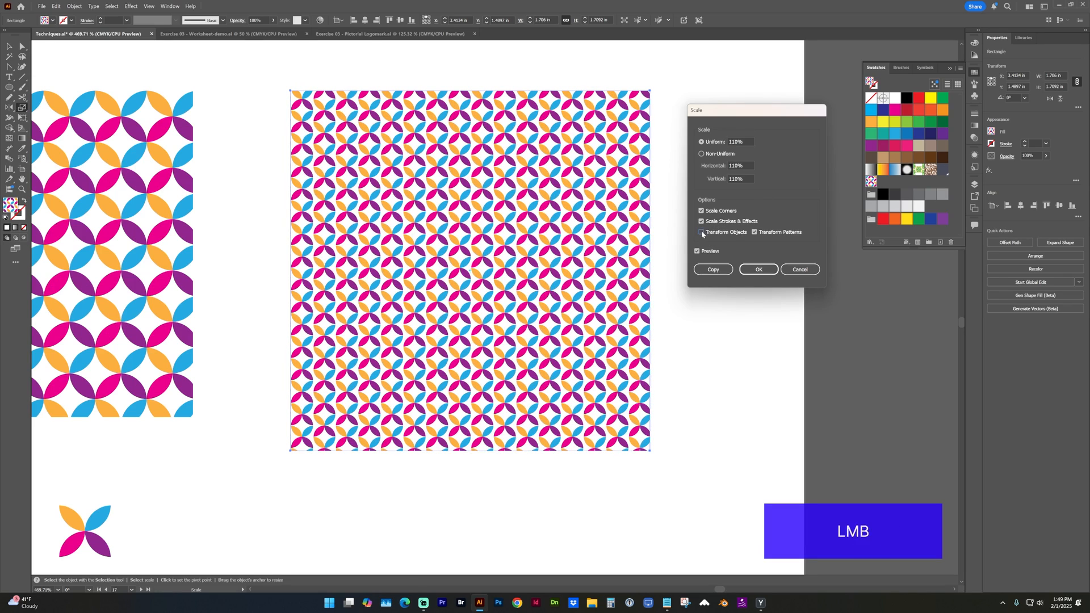
key(shift)
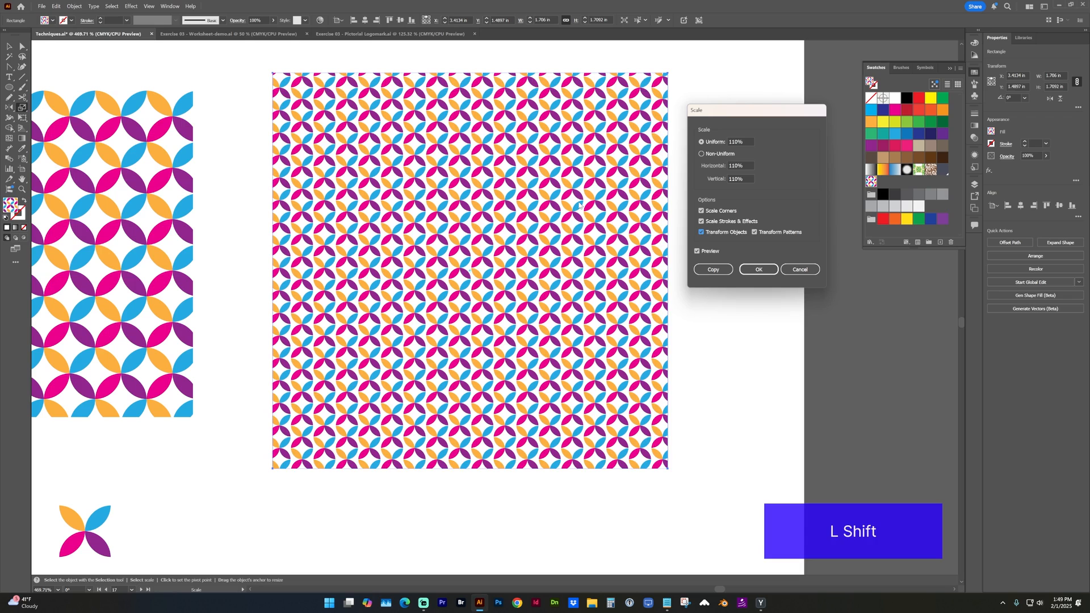
click(740, 142)
key(shift+Down)
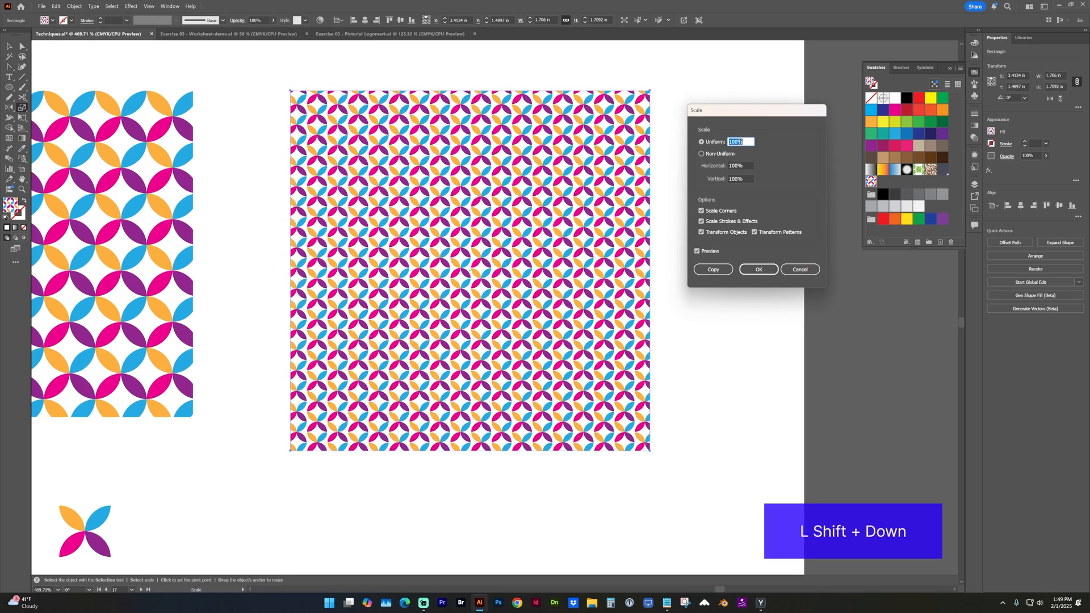
key(shift+Down)
key(shift+Down)
key(shift+Up)
key(shift+Up)
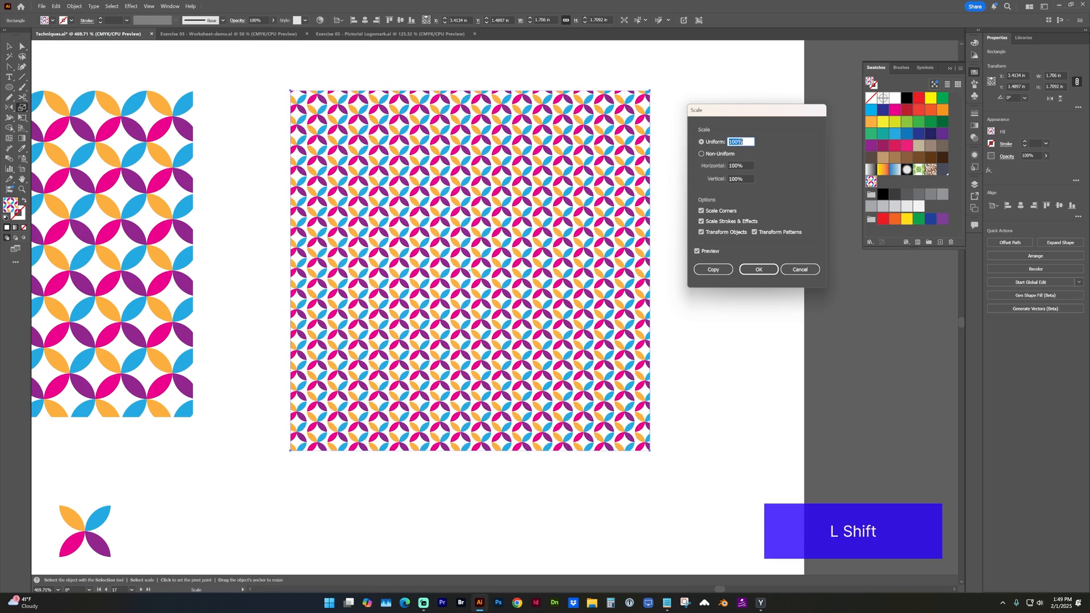
key(shift+Down)
key(shift+Down)
key(shift+Down)
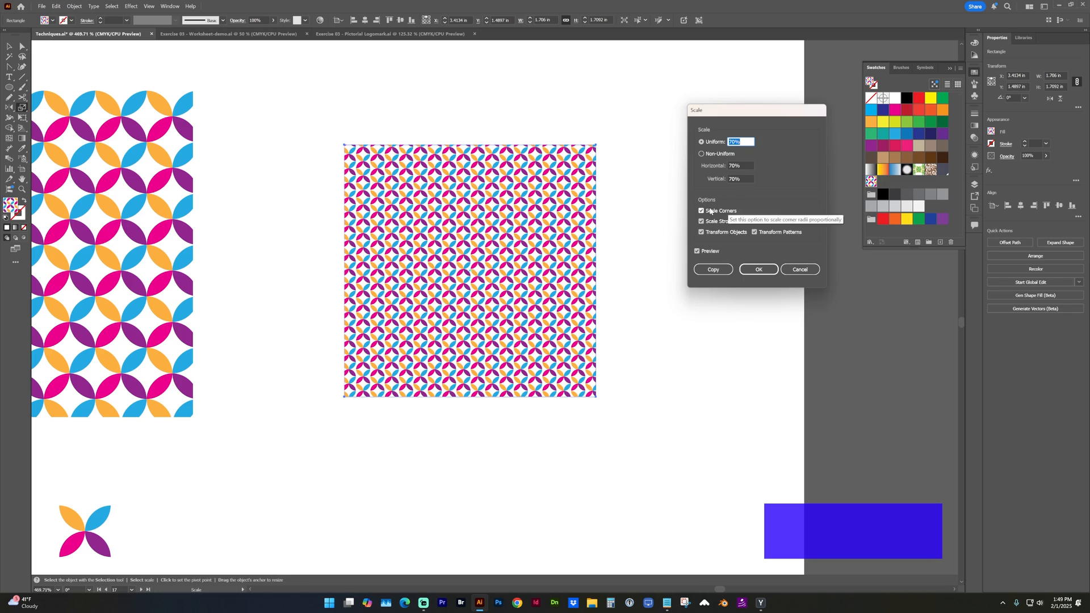
Step: Apply the 70% scaling, and draw a circle about 0.51 in wide with the same pattern fill beside the square
click(759, 270)
key(ctrl+minus)
key(l)
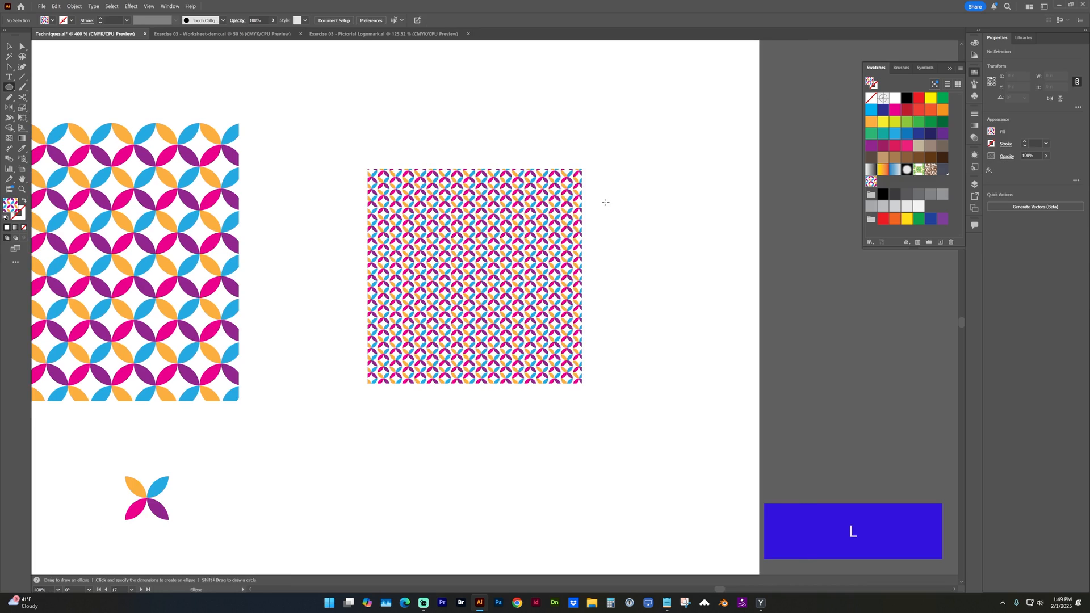
drag(606, 202, 697, 293)
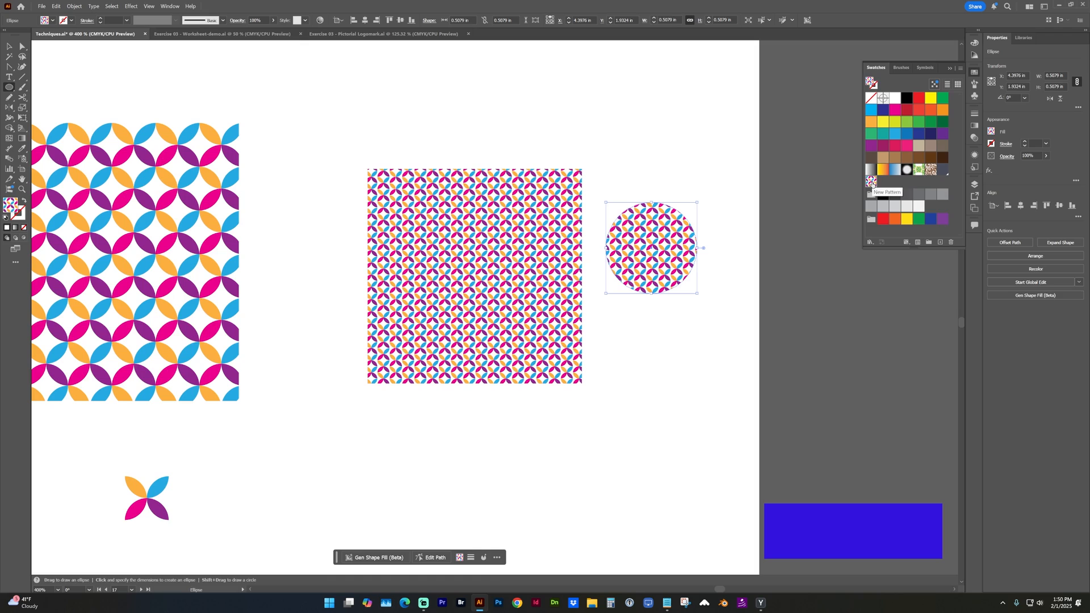
Step: Edit the petal pattern swatch, change its tile type to Grid, and finish pattern editing
double_click(872, 182)
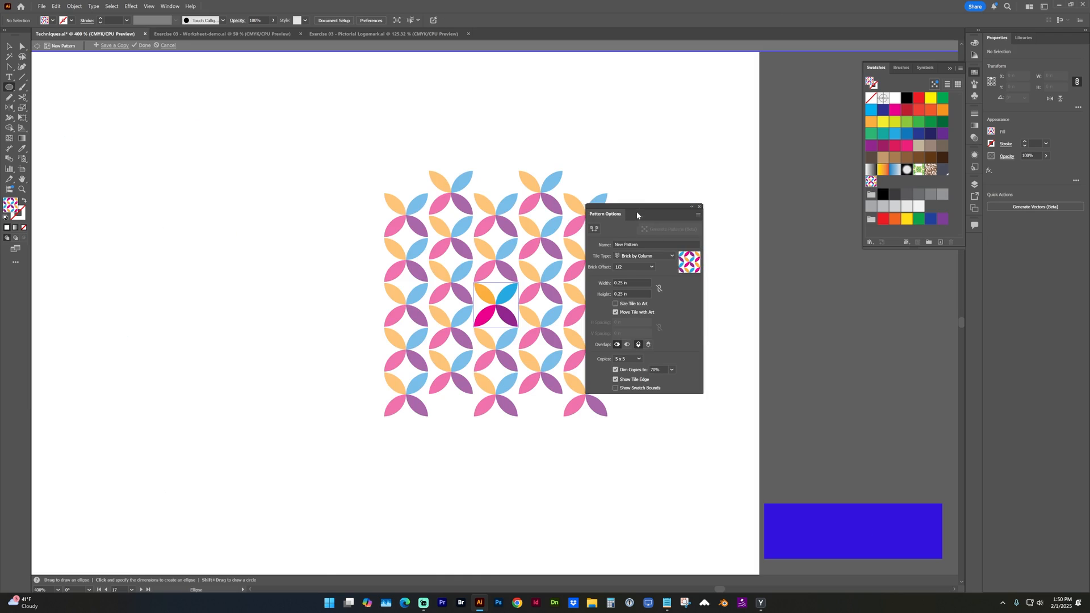
drag(679, 196, 683, 195)
click(699, 246)
click(691, 252)
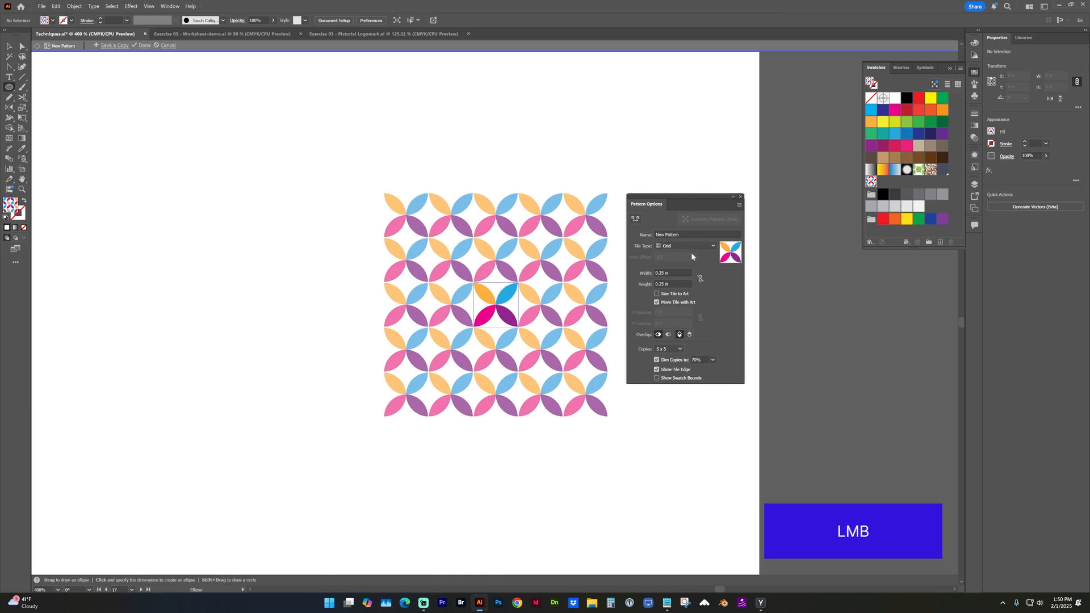
key(v)
double_click(194, 140)
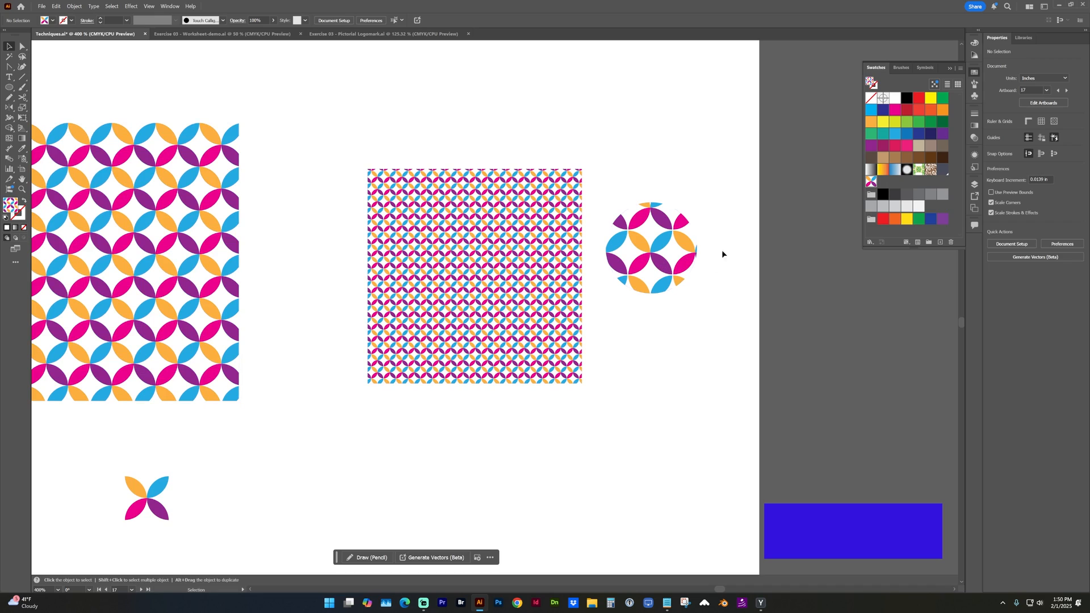
Step: Duplicate the petal pattern swatch and apply the copy to the square
click(539, 264)
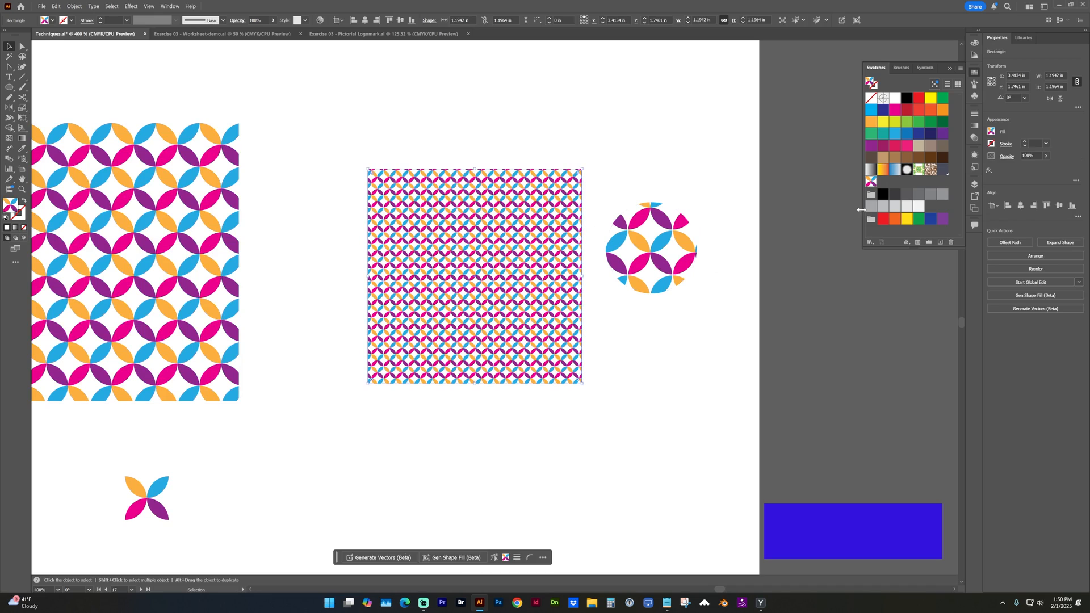
right_click(873, 183)
drag(873, 182, 941, 243)
click(881, 181)
click(484, 147)
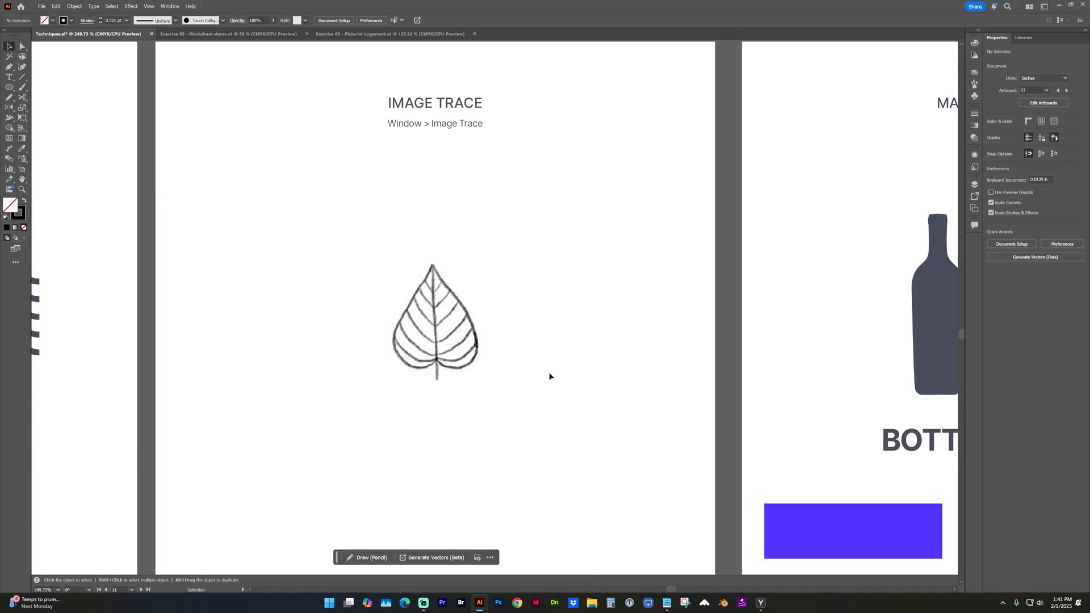
Step: Select the leaf sketch on the IMAGE TRACE artboard and show the Image Trace settings beside it
click(432, 323)
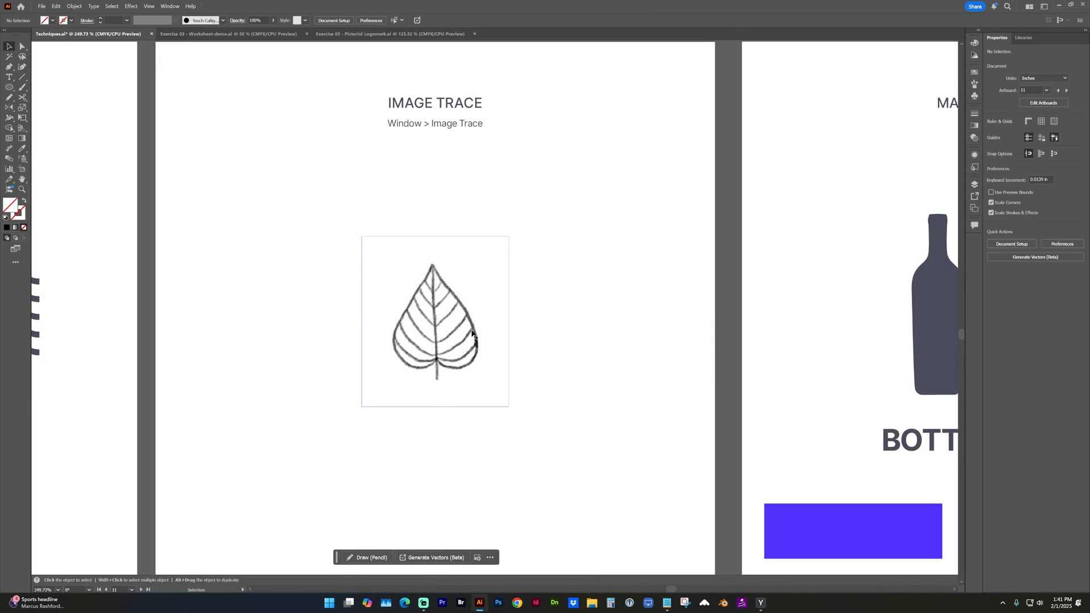
click(456, 335)
click(456, 337)
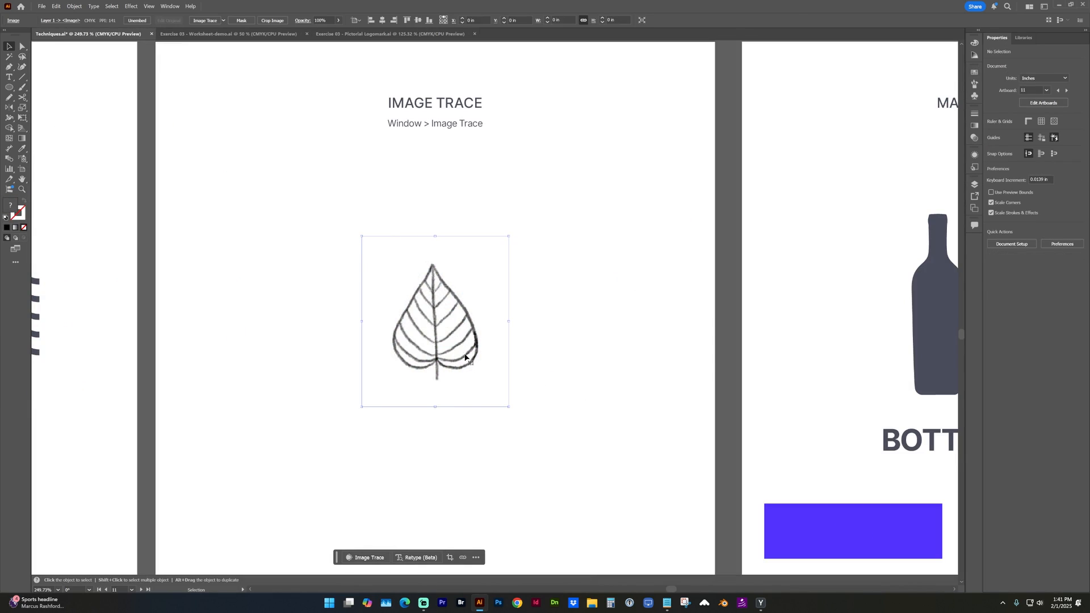
click(454, 322)
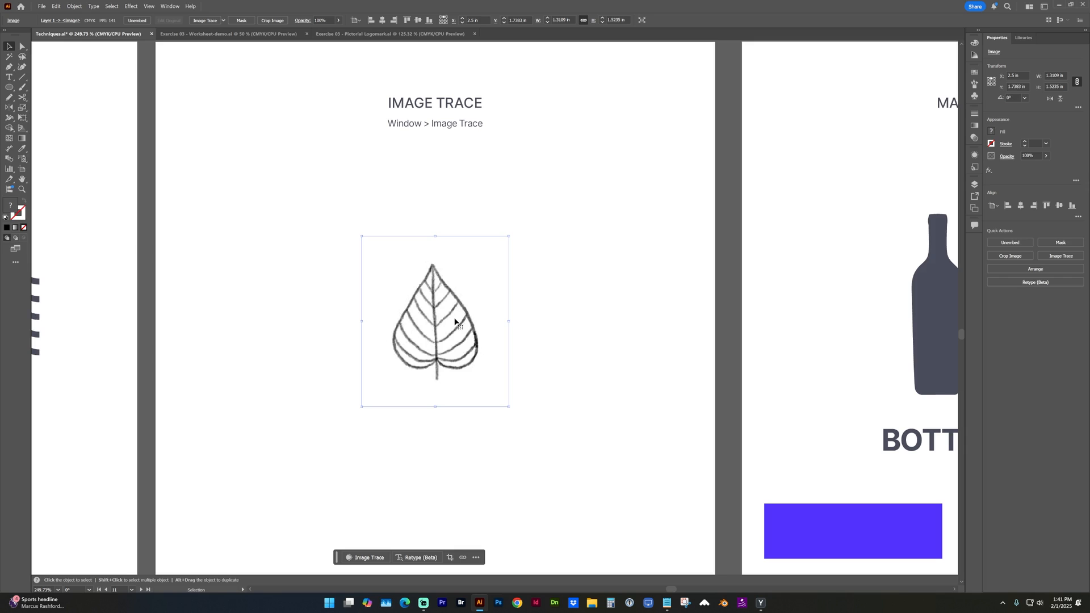
click(169, 6)
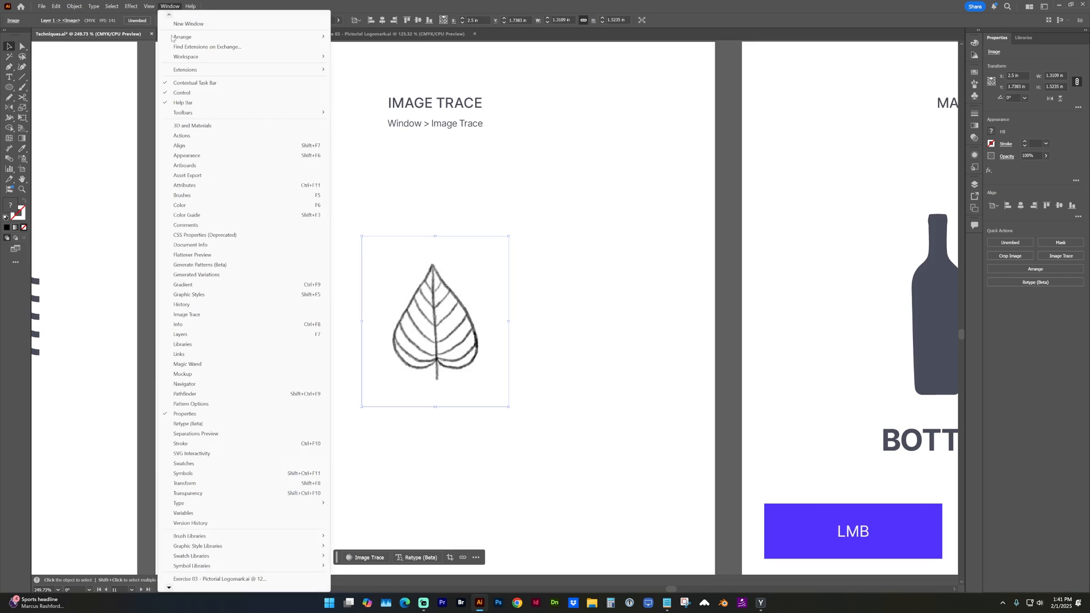
click(216, 315)
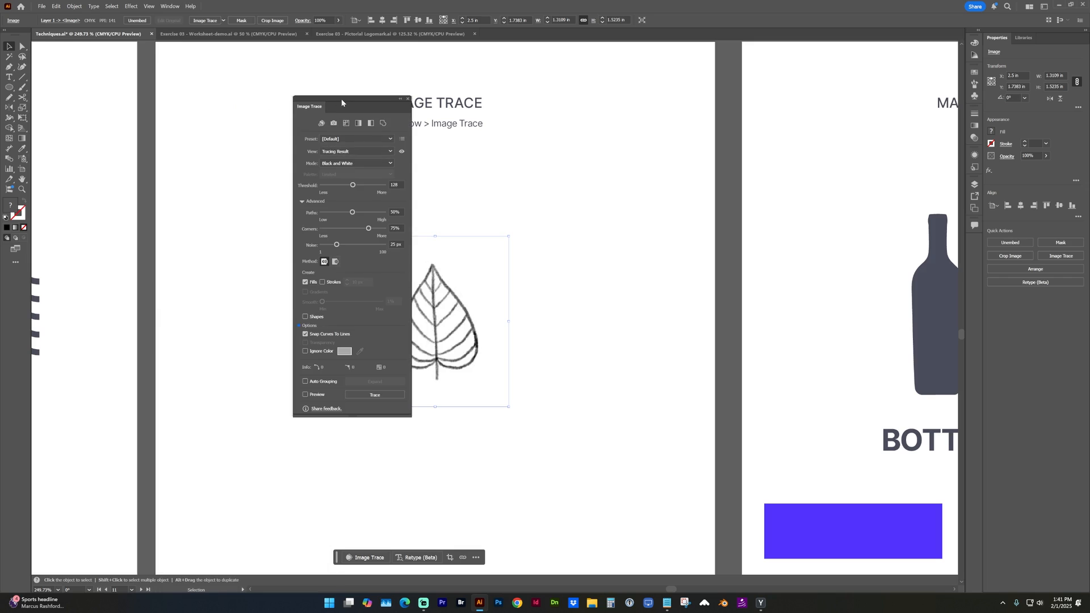
drag(342, 103, 621, 147)
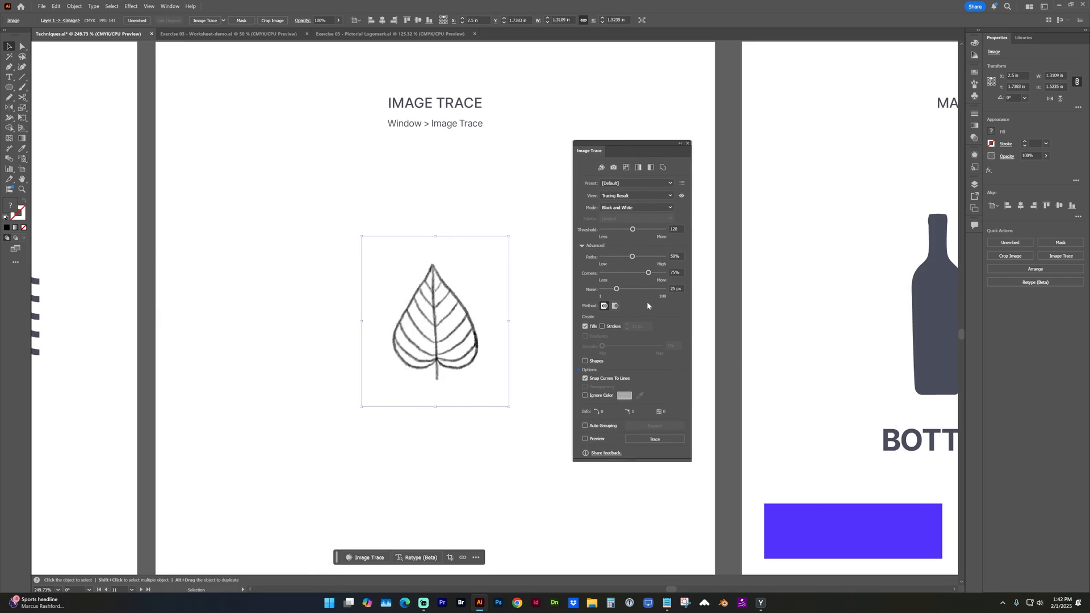
Step: Set the leaf trace to 1 px noise and 86% paths, ignore white, and preview the result
drag(617, 290, 601, 292)
drag(646, 262, 655, 259)
click(633, 231)
click(585, 395)
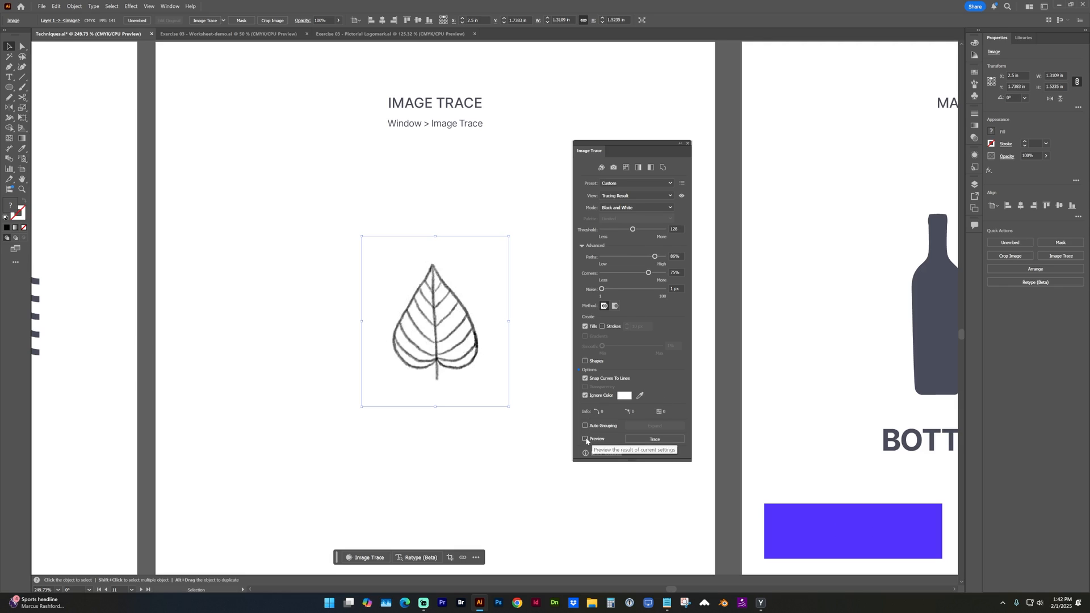
click(585, 440)
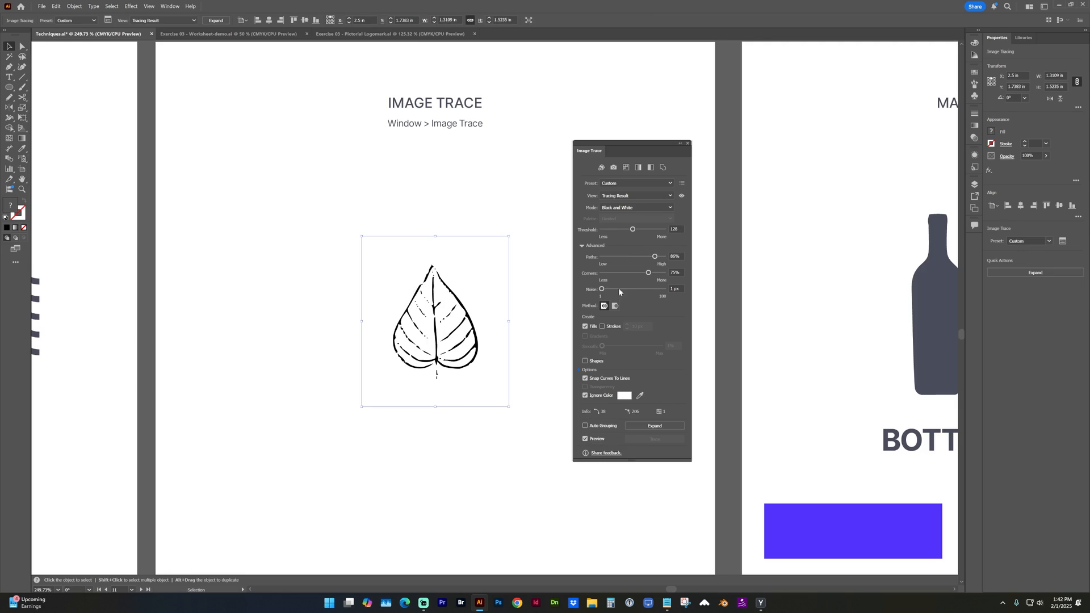
Step: Raise the trace threshold to about 190 and paths to 88%, and expand the leaf tracing into vector shapes
click(640, 230)
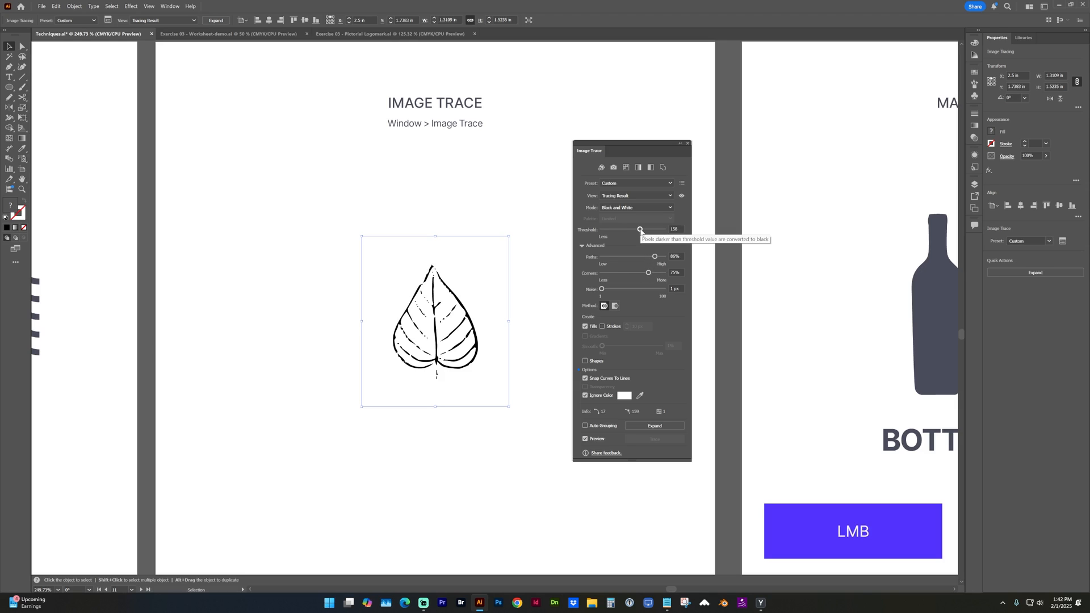
drag(640, 230, 656, 257)
click(643, 231)
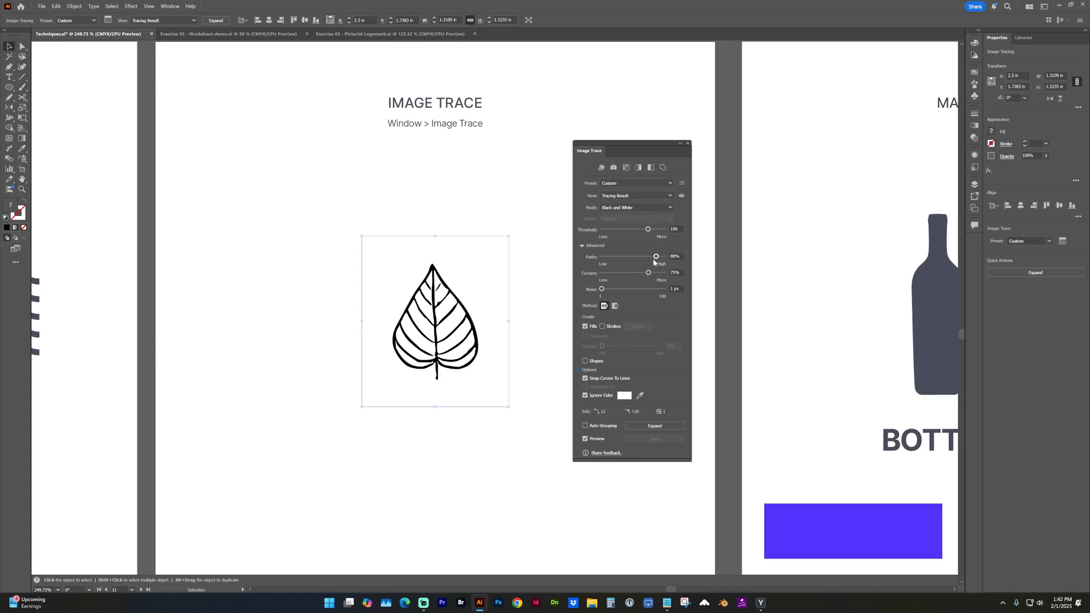
click(646, 425)
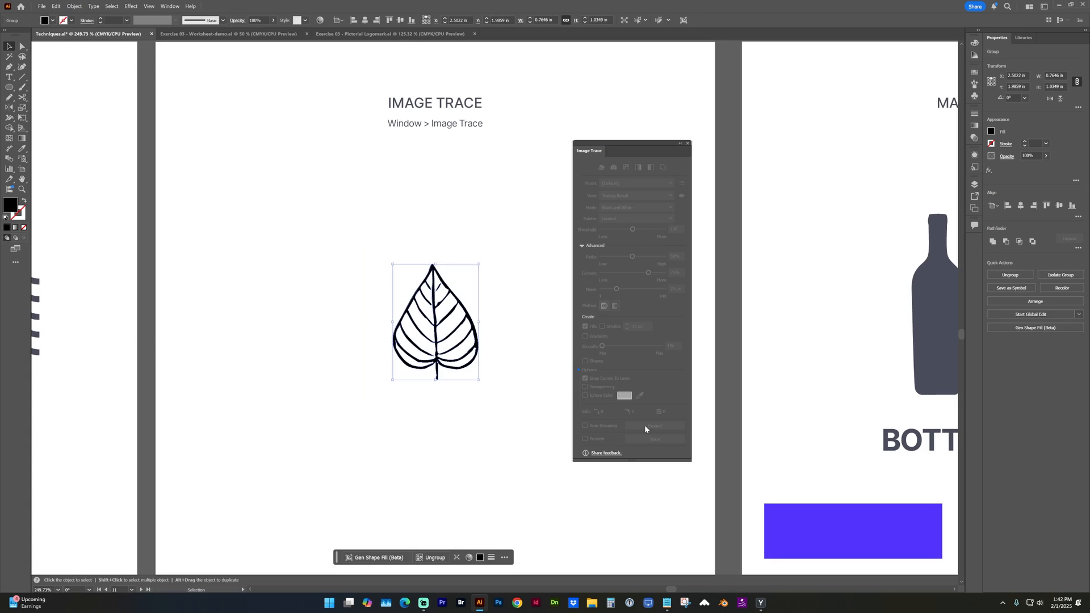
Step: Simplify the paths of the expanded leaf artwork to 101 anchor points
click(525, 349)
click(470, 318)
key(ctrl+space)
drag(341, 220, 547, 448)
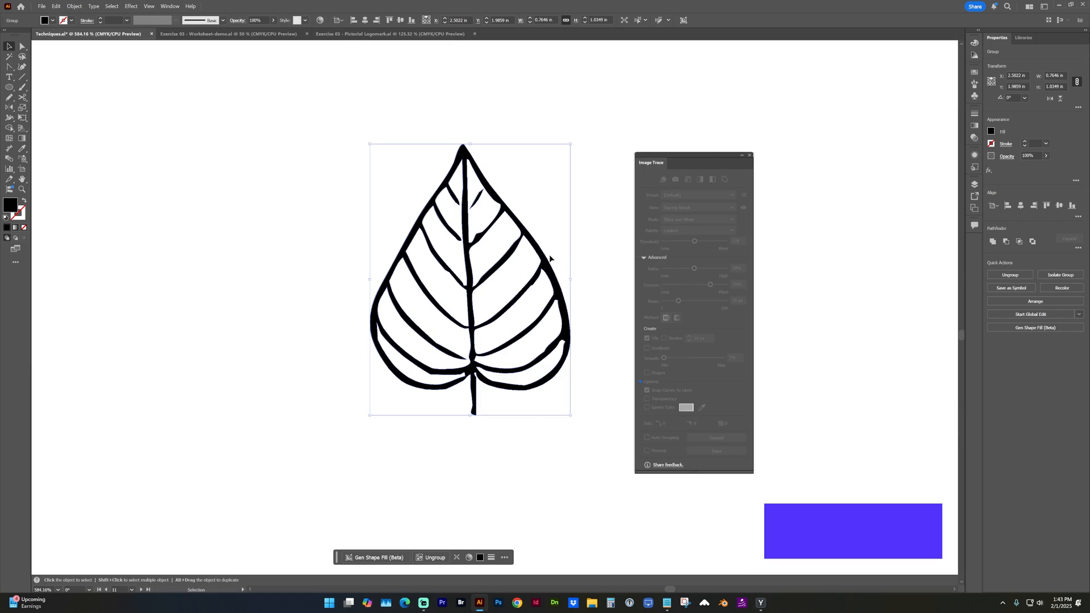
click(548, 259)
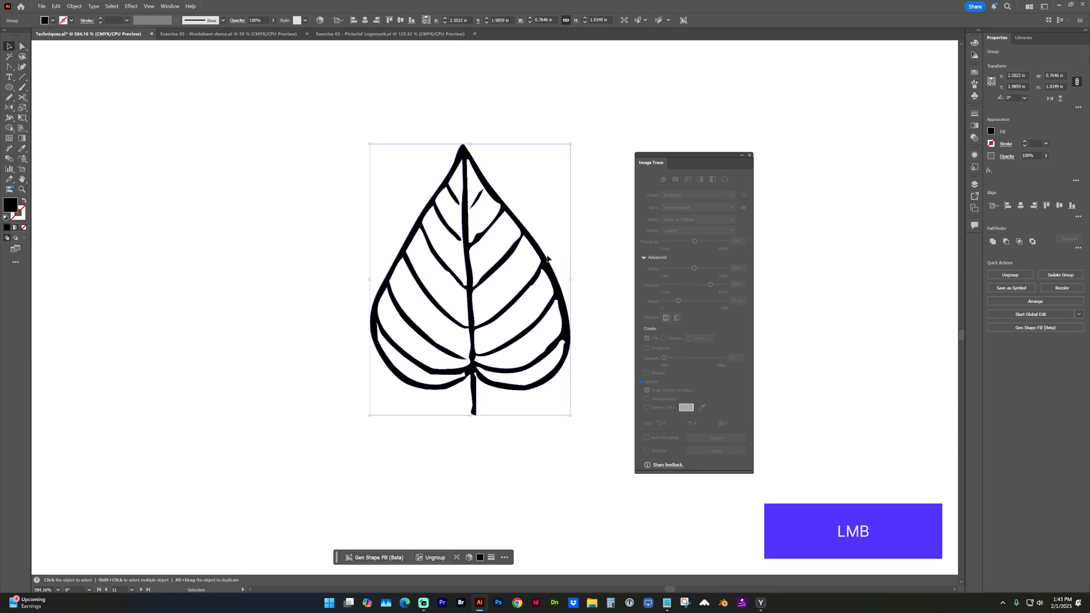
click(393, 271)
click(70, 7)
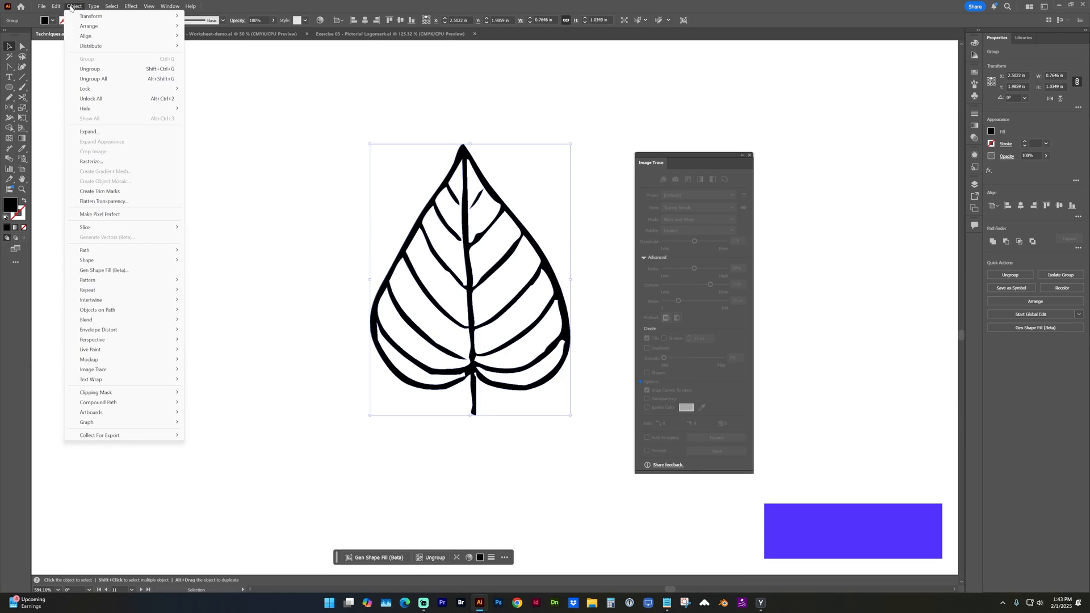
mouse_move(125, 247)
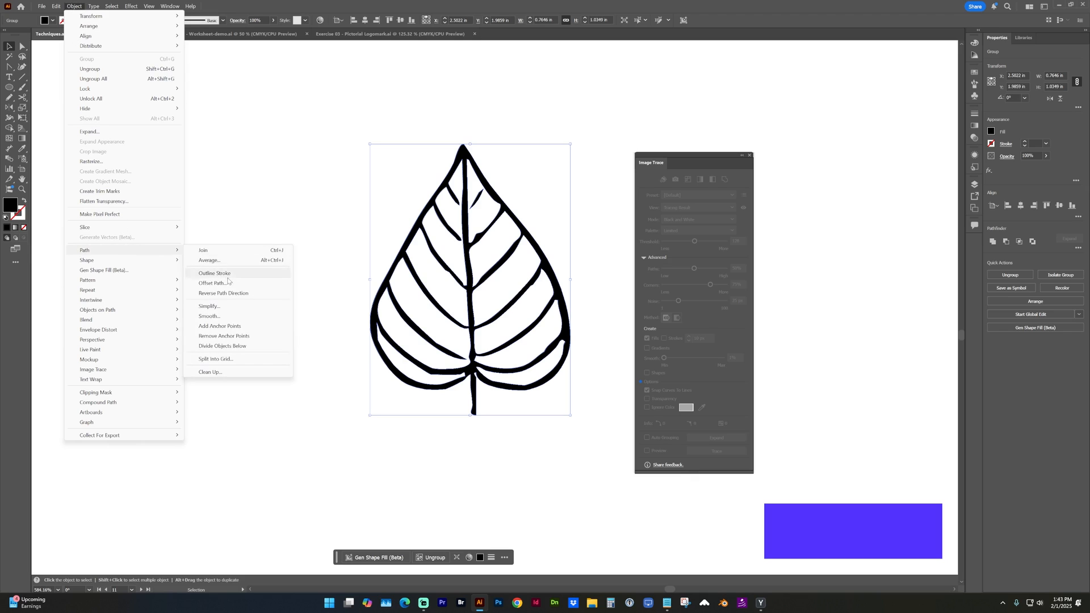
click(233, 308)
mouse_move(469, 440)
mouse_down()
mouse_move(460, 437)
mouse_move(477, 438)
mouse_up()
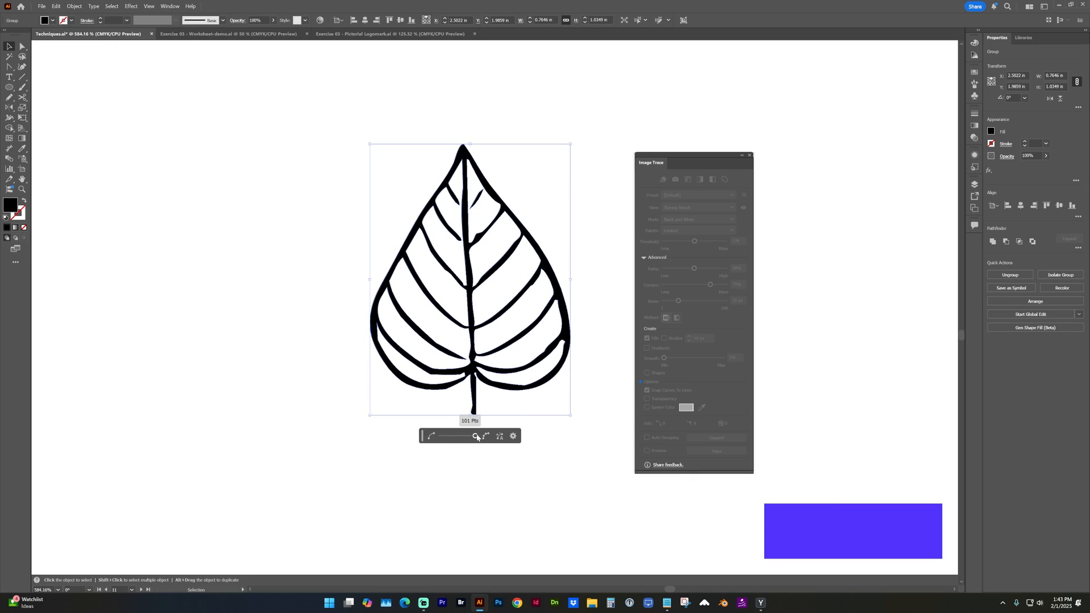
click(477, 437)
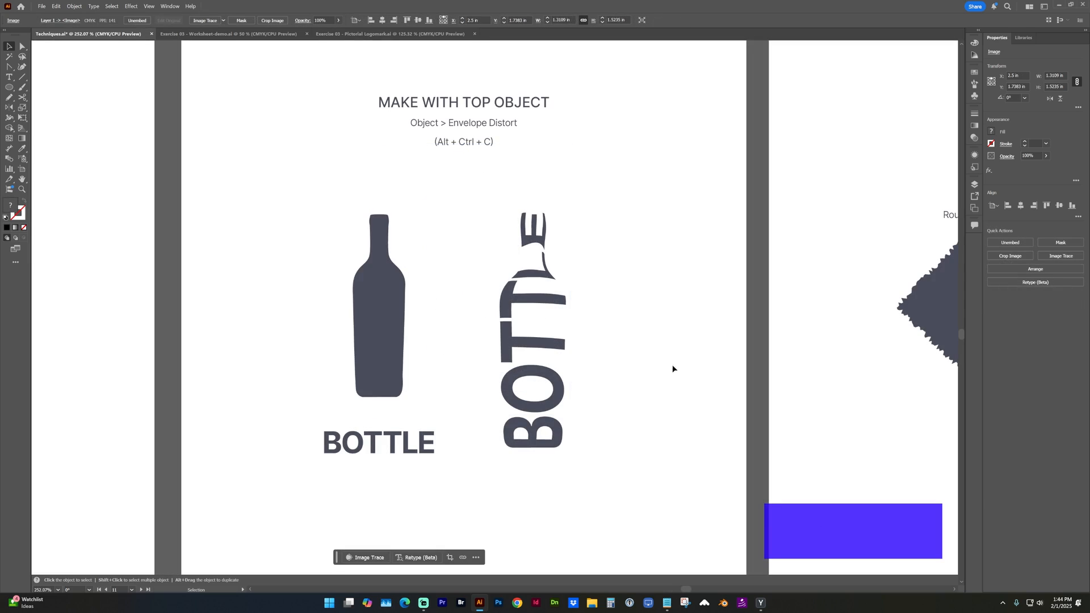
Step: Bring the solid bottle shape on the MAKE WITH TOP OBJECT artboard to the front, with the layer list open
click(388, 326)
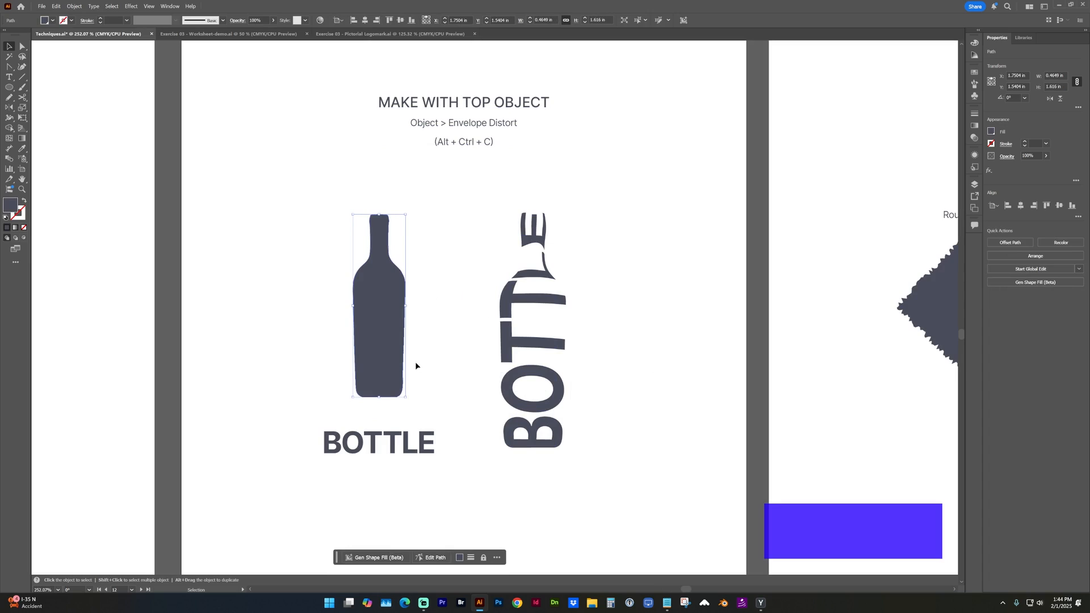
key(alt)
click(383, 290)
click(974, 183)
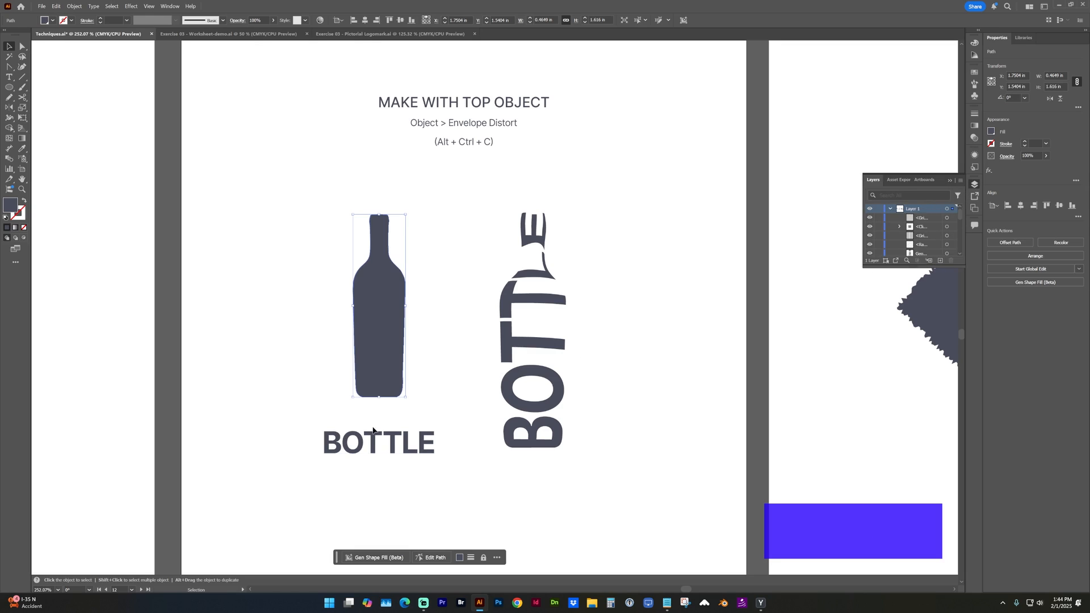
right_click(379, 301)
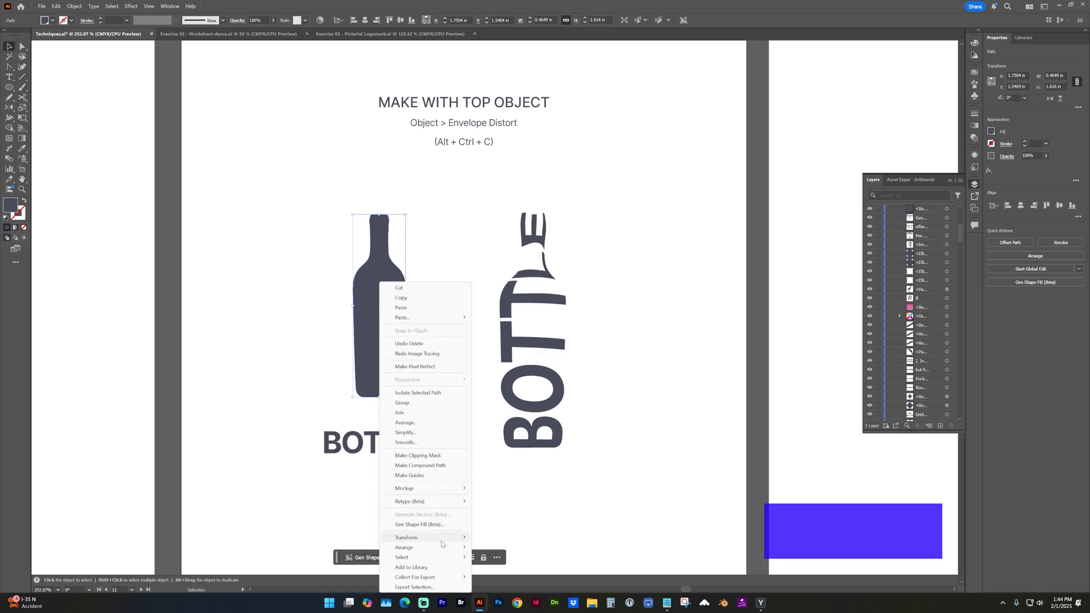
mouse_move(442, 546)
click(500, 548)
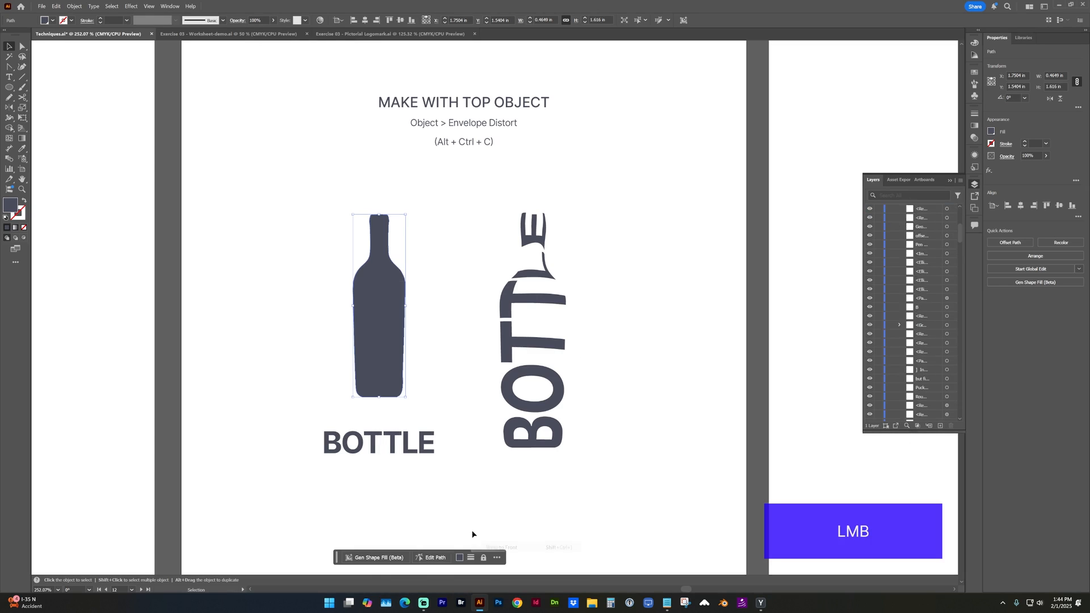
Step: Convert the horizontal BOTTLE text below the bottle shape to outlines
click(400, 445)
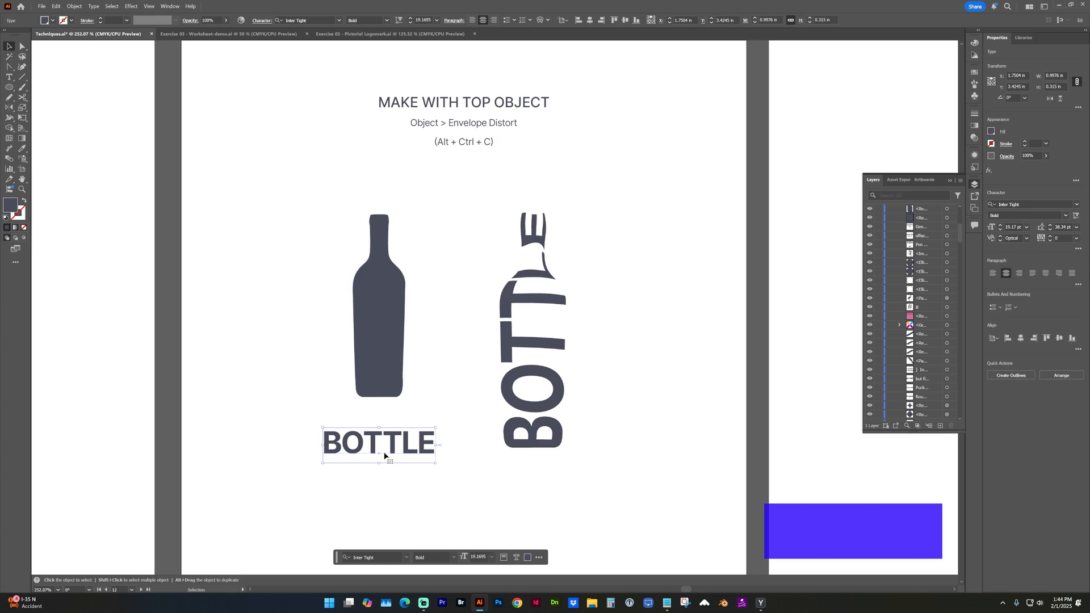
click(94, 6)
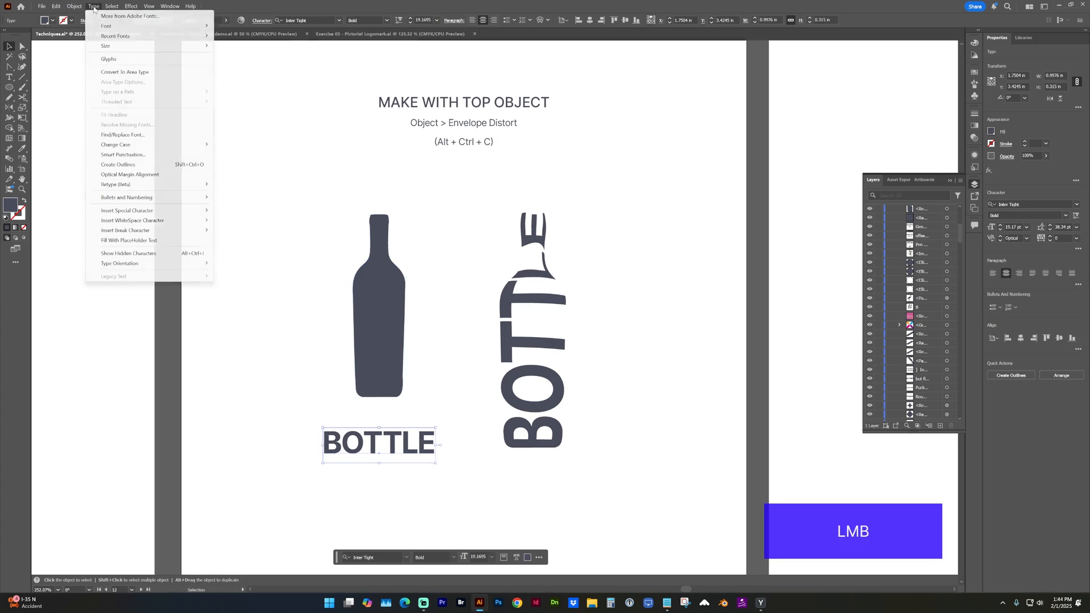
click(129, 164)
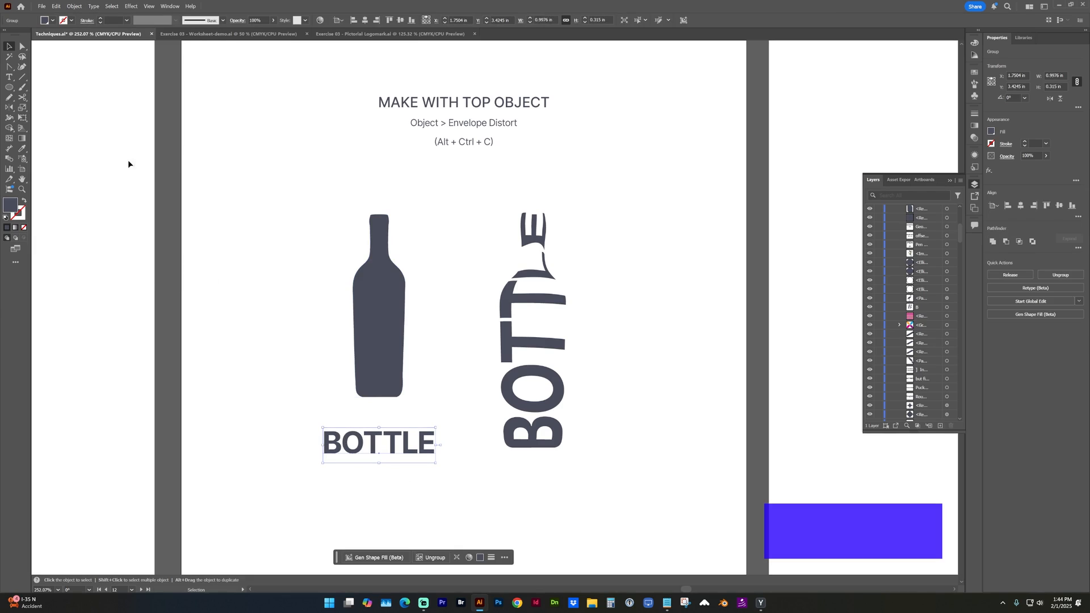
Step: Envelope-distort the outlined BOTTLE lettering into the bottle shape using Make with Top Object
shift+click(387, 313)
scroll(387, 313, down, 1)
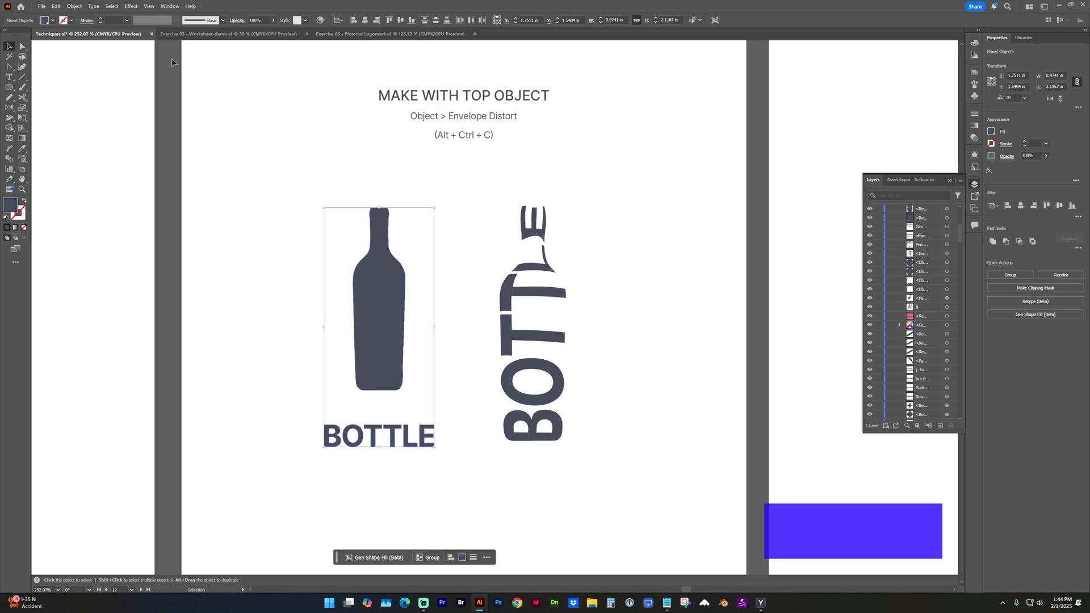
click(70, 7)
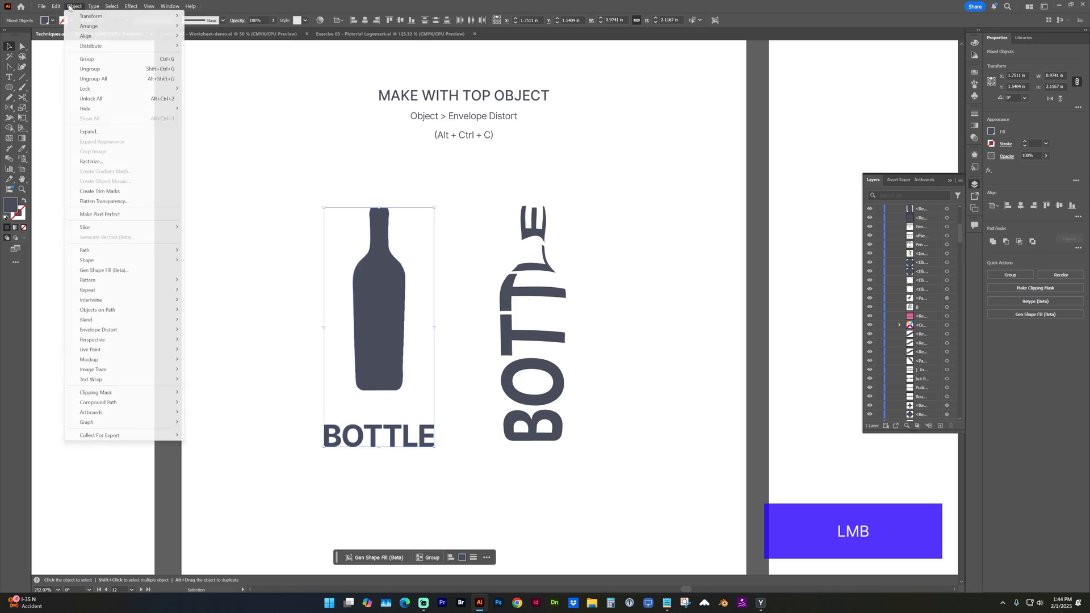
mouse_move(132, 330)
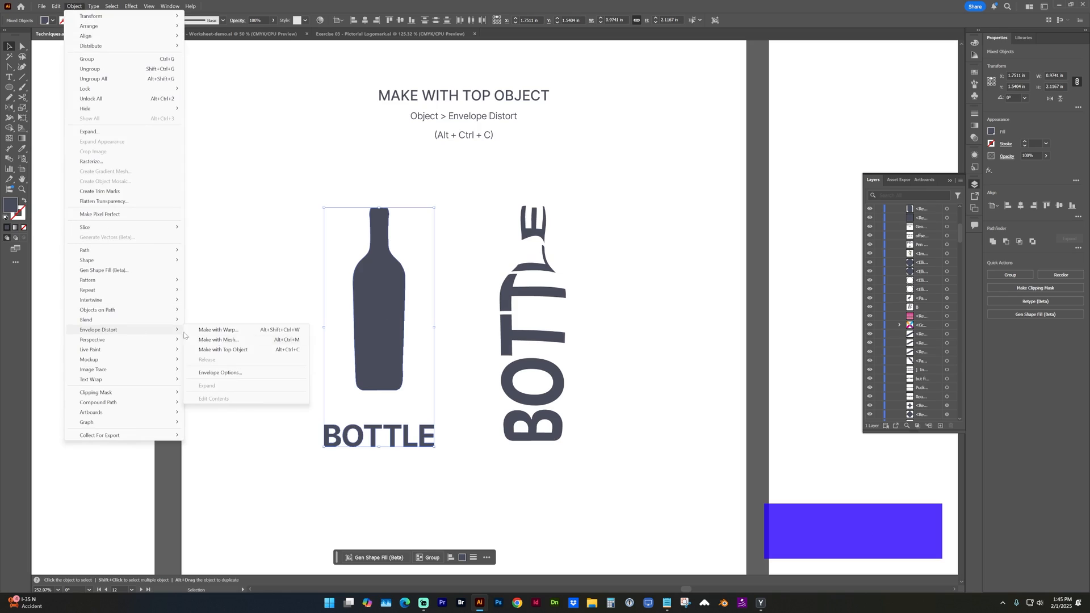
click(223, 350)
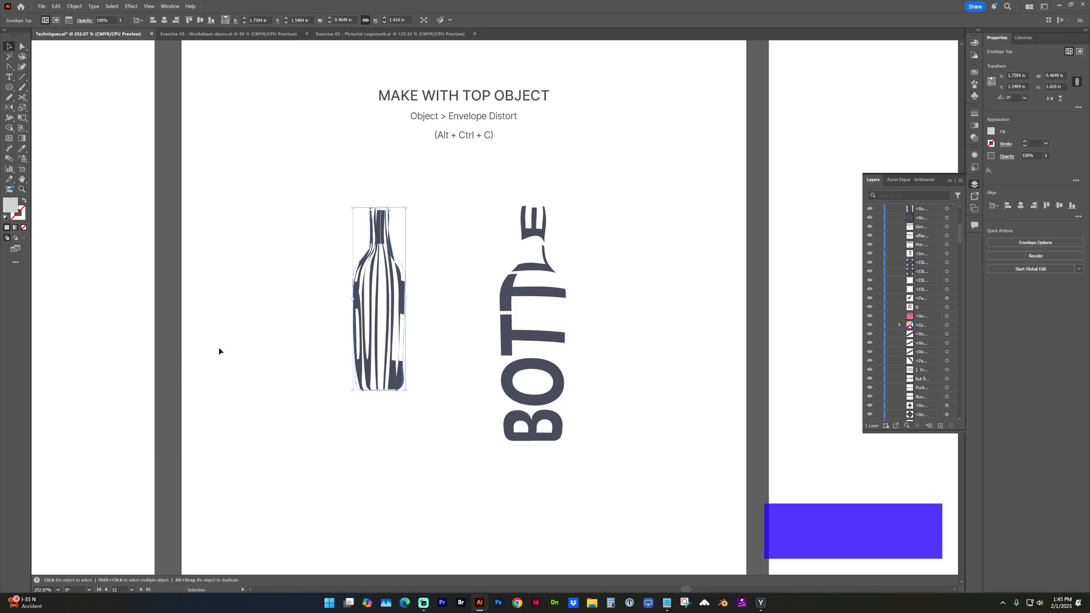
Step: Undo the bottle envelope distortion and rotate the outlined BOTTLE lettering 90° so it reads vertically upward
key(ctrl)
key(ctrl+z)
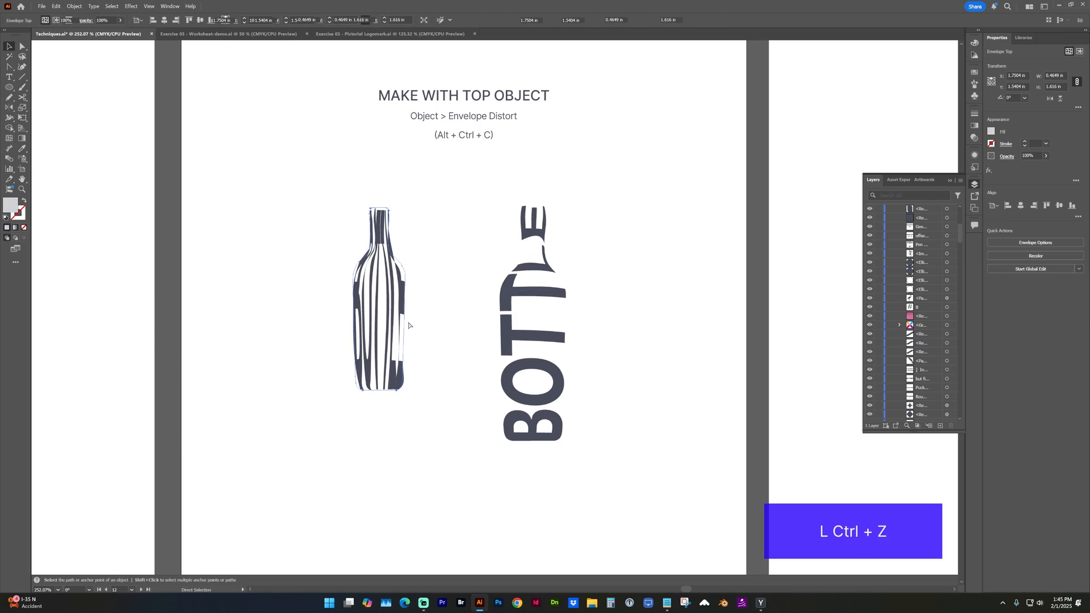
click(443, 336)
click(413, 438)
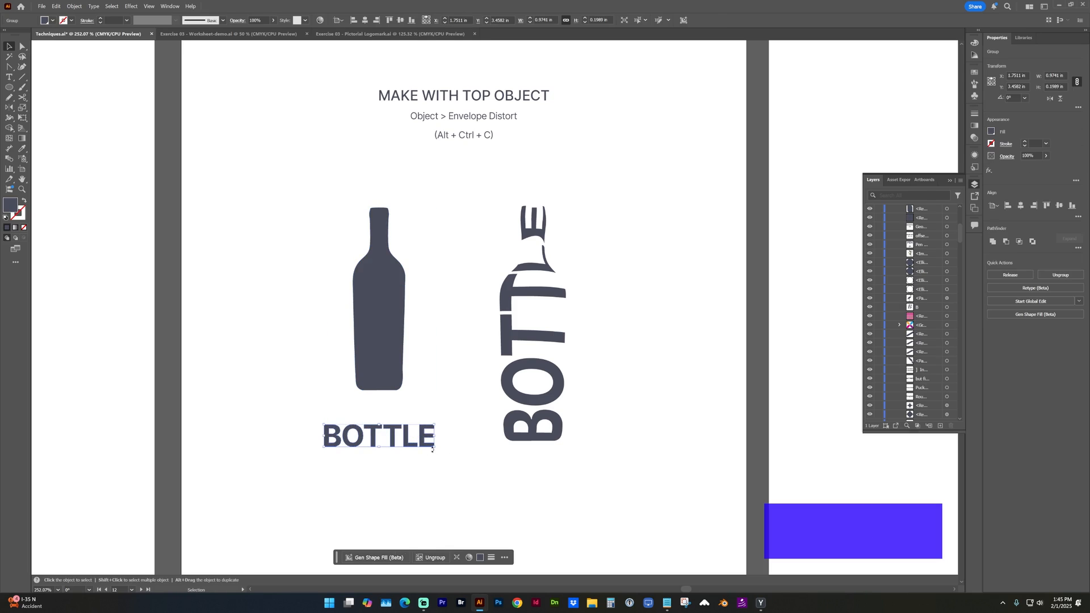
key(shift)
drag(438, 450, 392, 337)
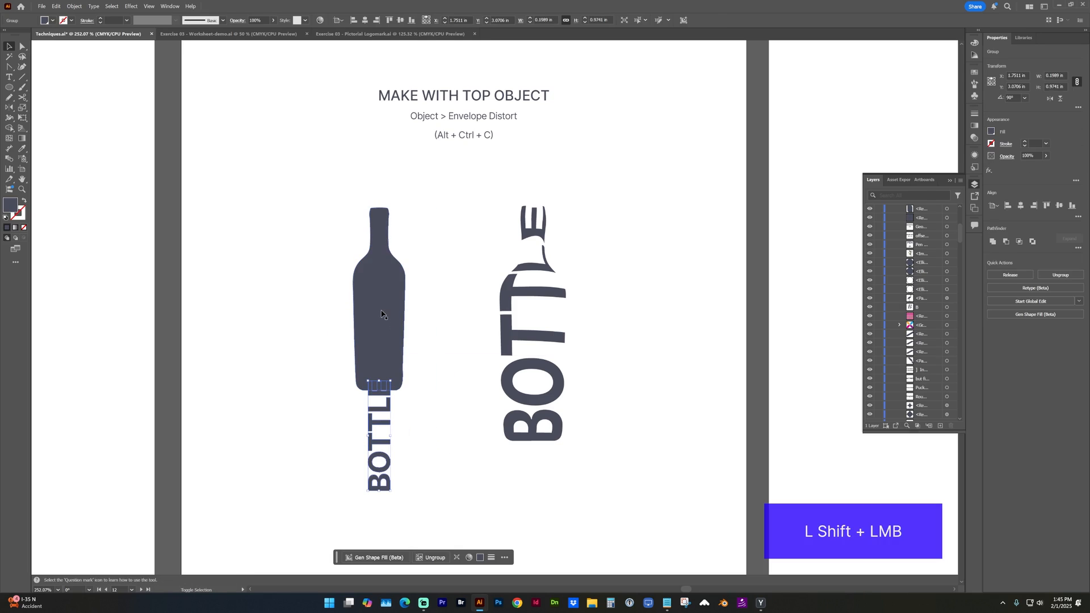
Step: Envelope-distort the rotated BOTTLE lettering into the bottle shape using Make with Top Object
shift+click(381, 313)
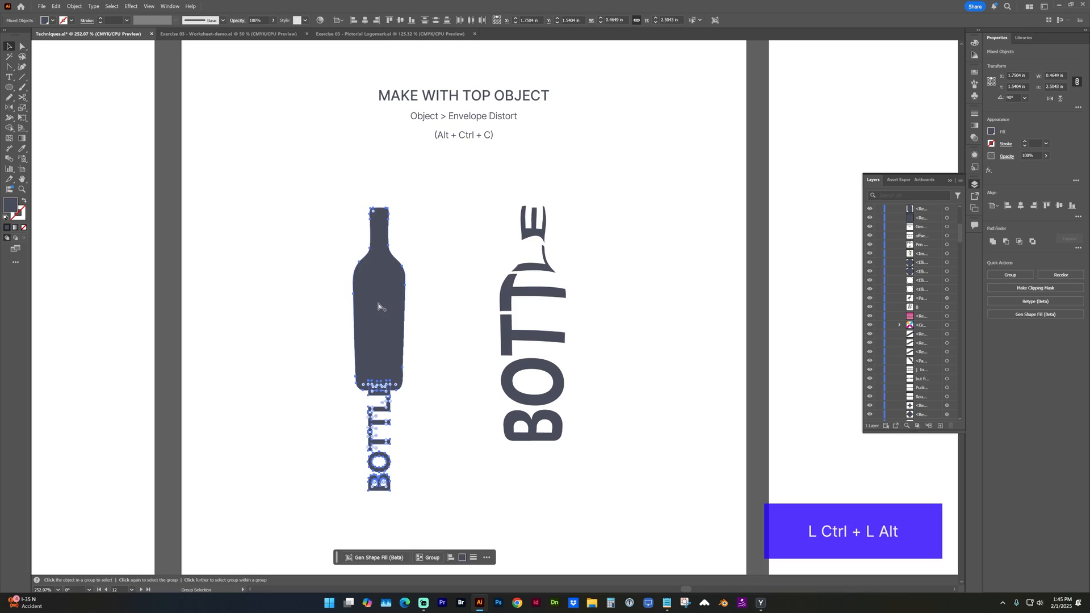
key(ctrl+alt+c)
click(454, 255)
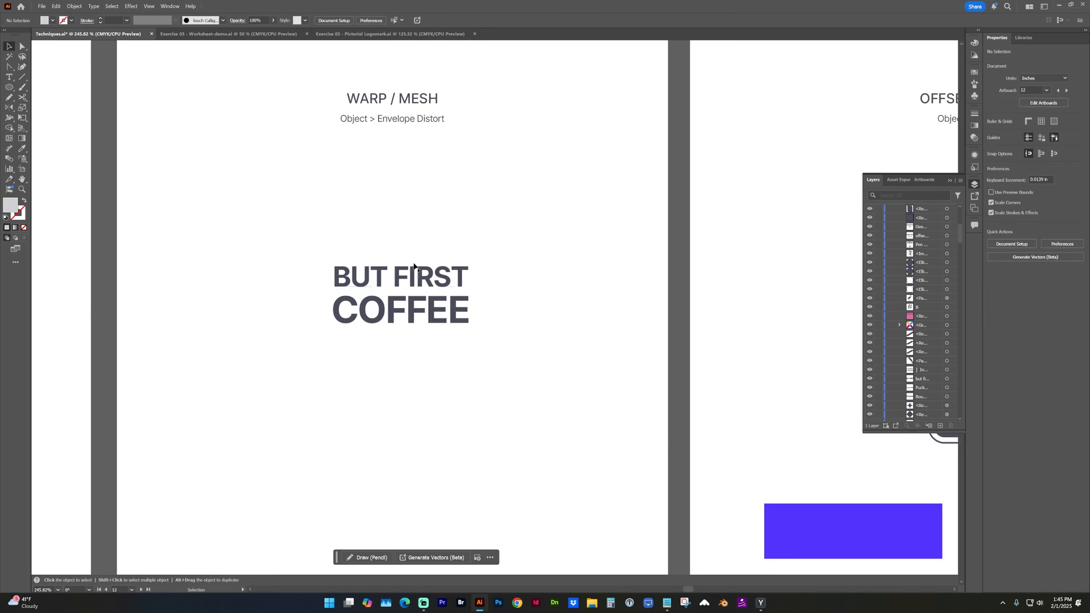
Step: Envelope-distort the BUT FIRST text on the WARP / MESH artboard with a horizontal Flag-style warp and a reduced bend
click(414, 266)
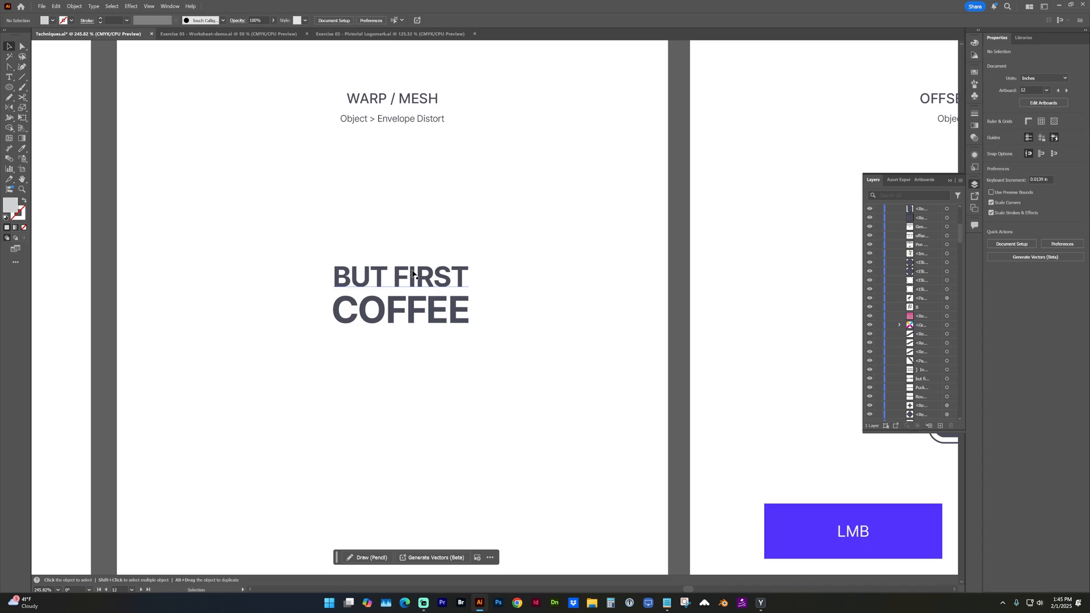
click(72, 7)
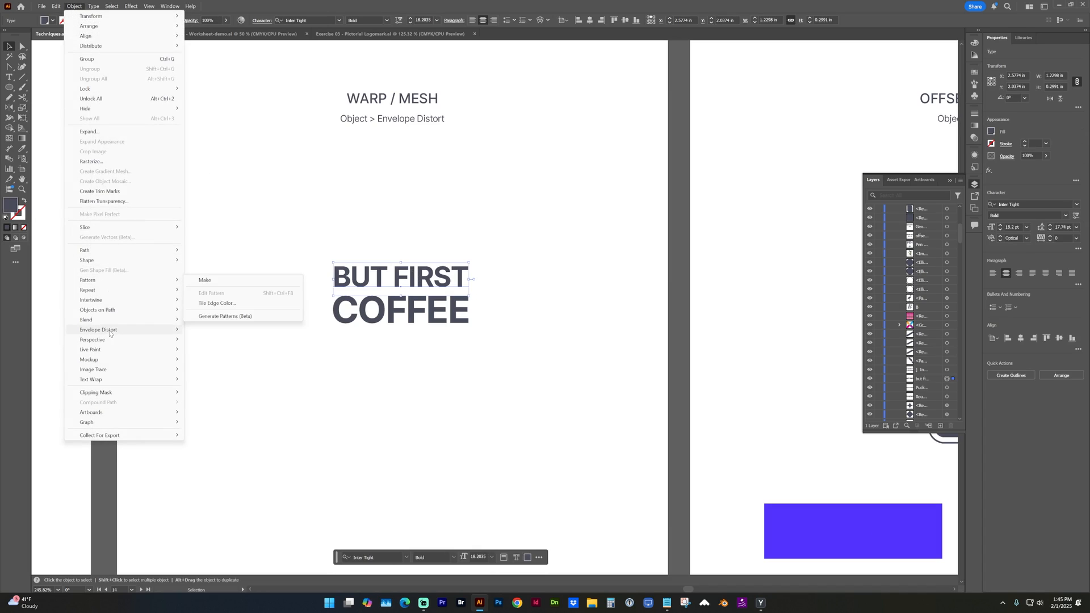
mouse_move(109, 332)
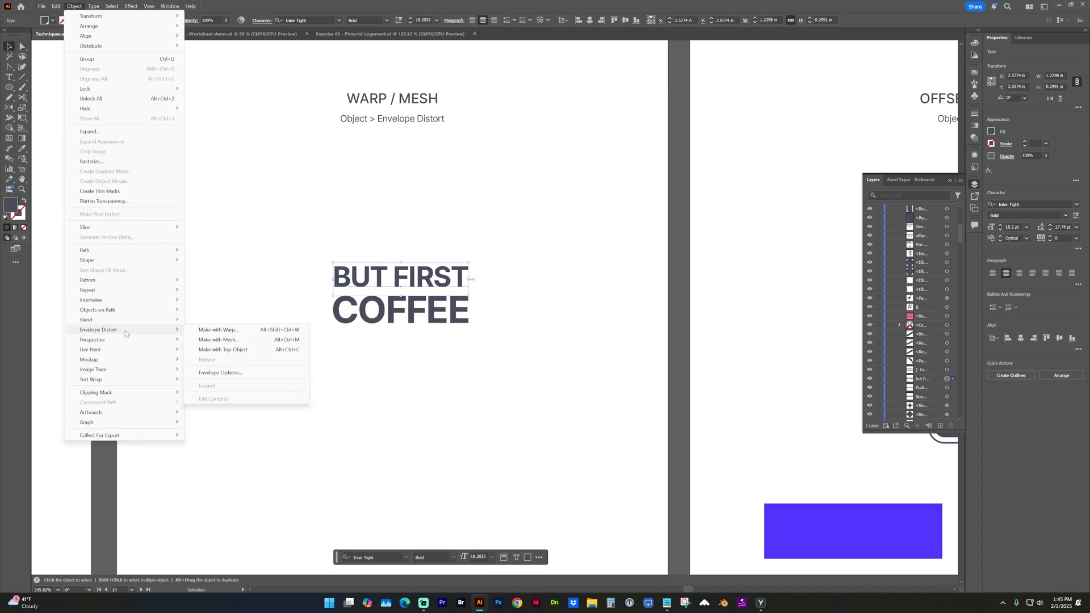
click(220, 330)
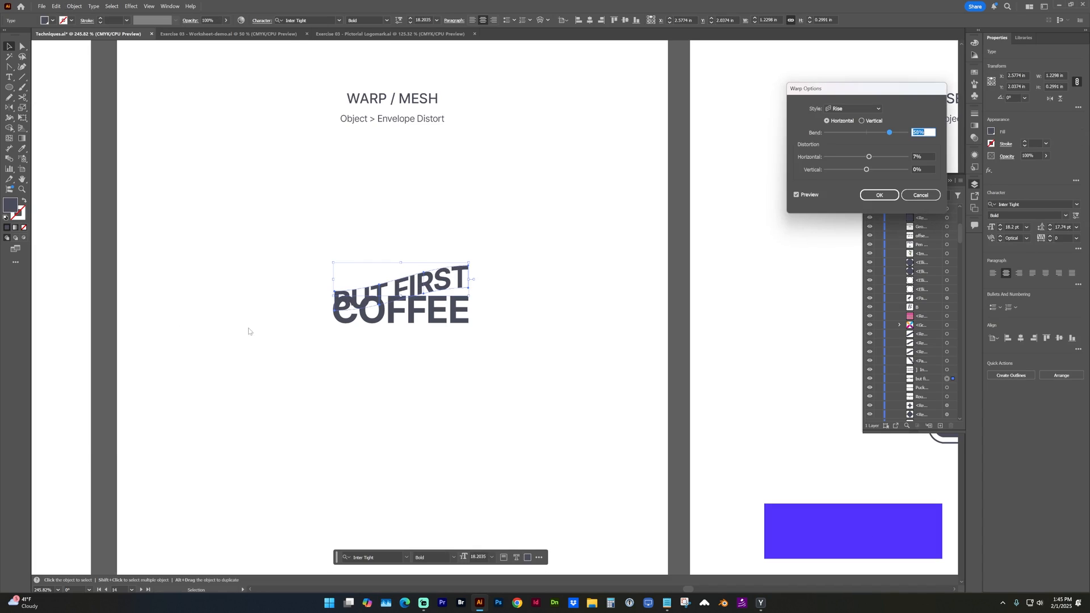
drag(841, 85, 769, 86)
click(782, 110)
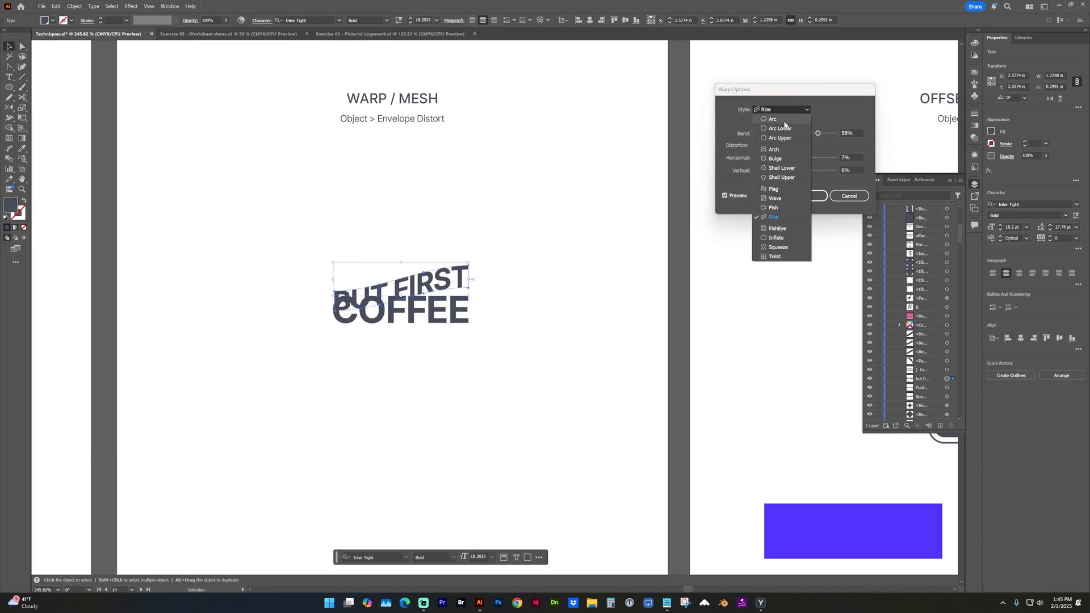
click(781, 146)
drag(818, 133, 811, 133)
drag(798, 158, 799, 134)
click(782, 110)
click(782, 183)
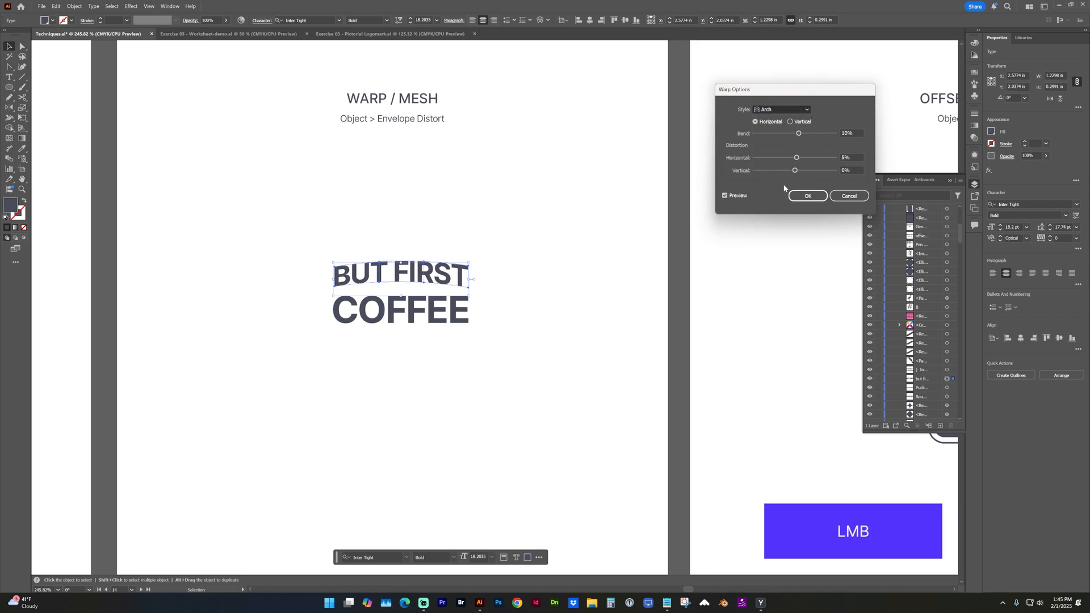
click(808, 196)
Step: Apply an envelope mesh with 2 rows and 4 columns to the COFFEE text
click(396, 312)
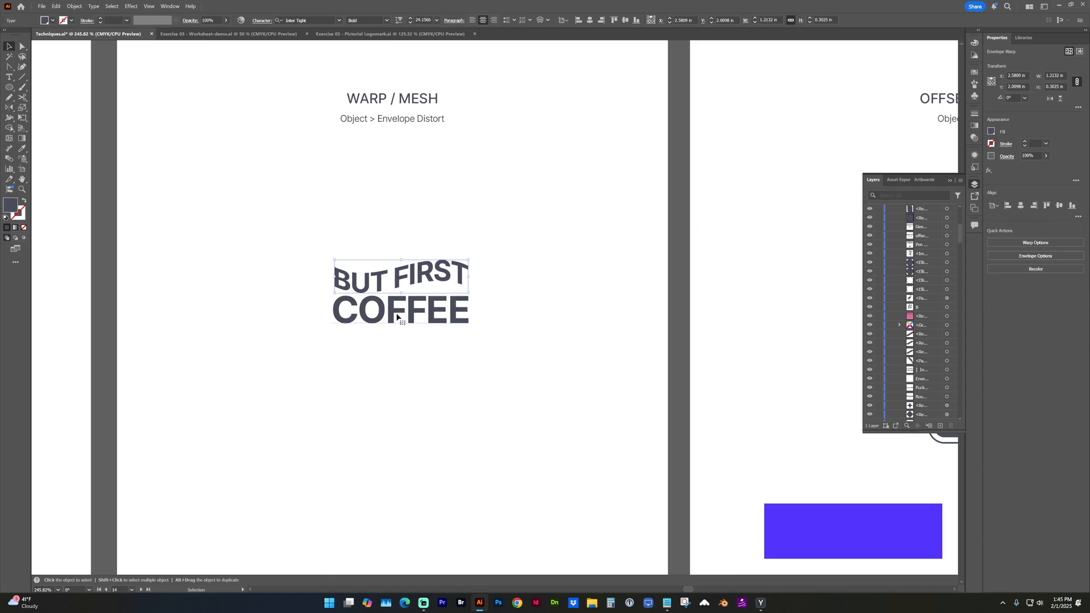
click(74, 6)
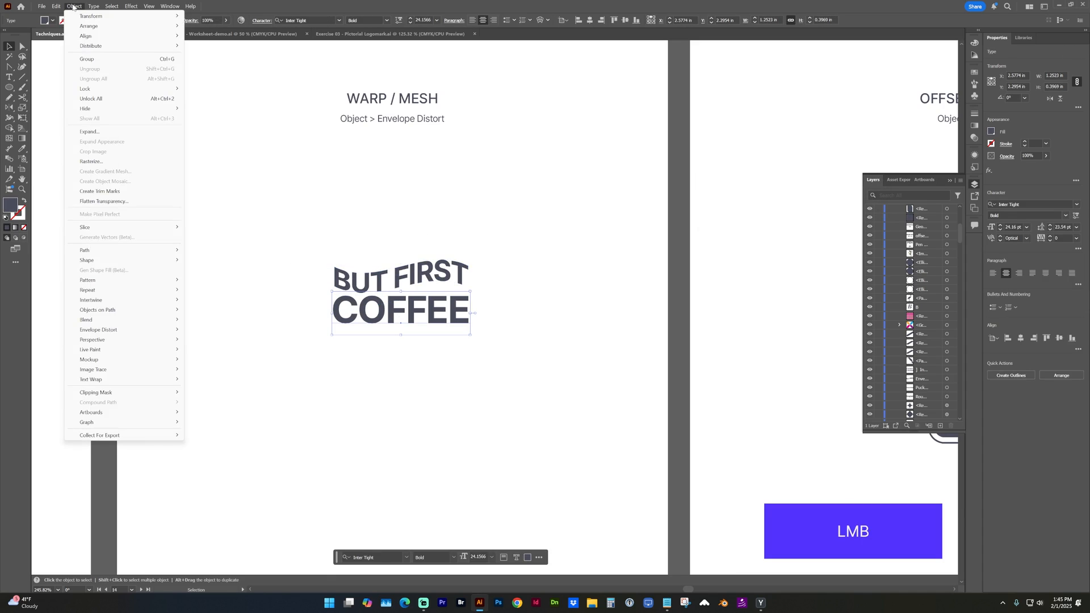
mouse_move(113, 330)
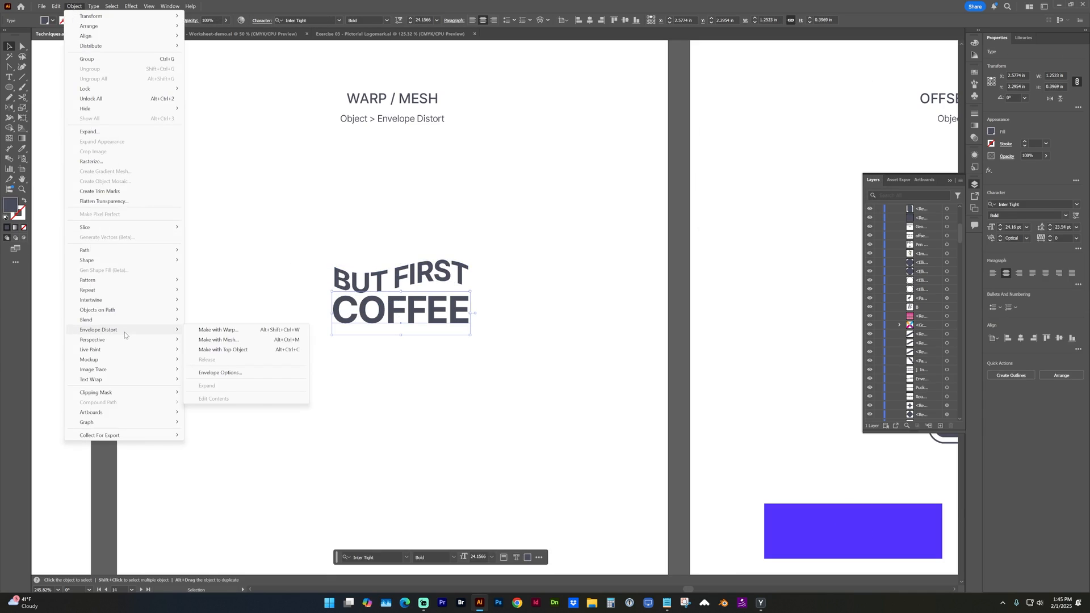
click(218, 340)
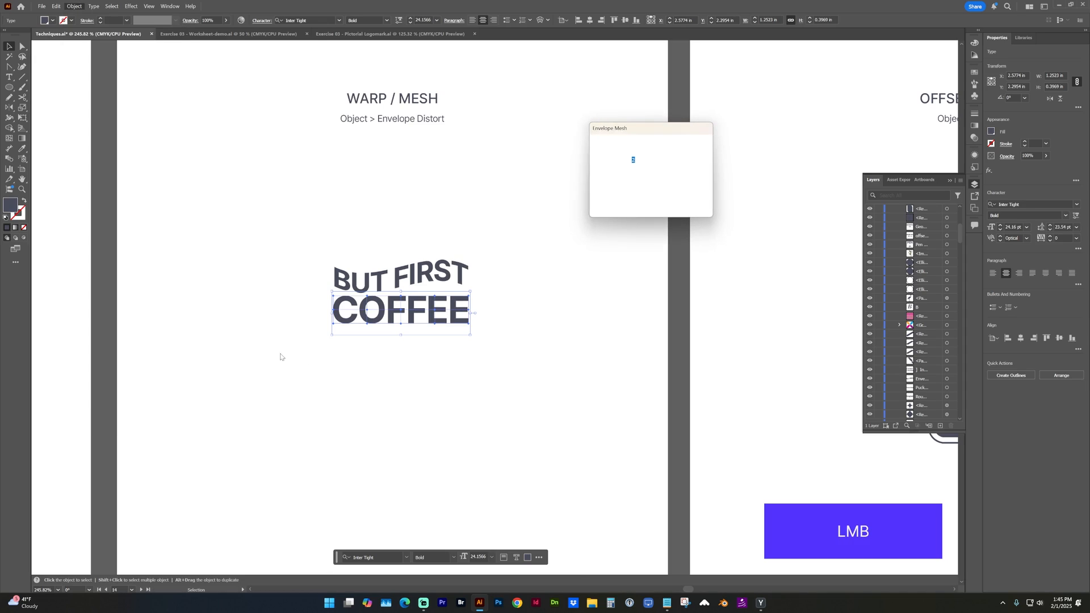
click(626, 163)
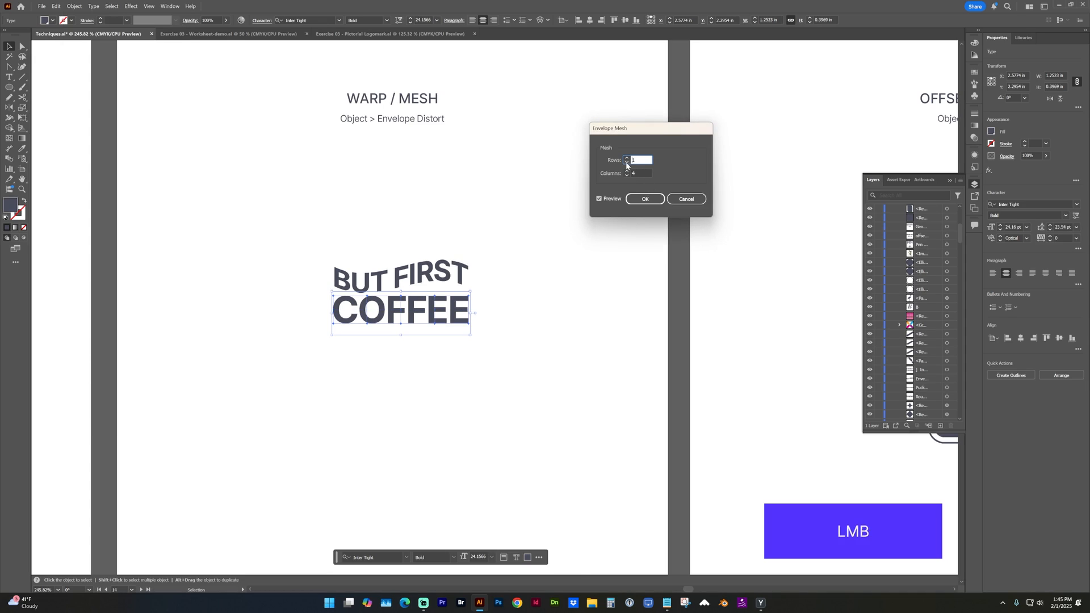
click(627, 157)
click(627, 176)
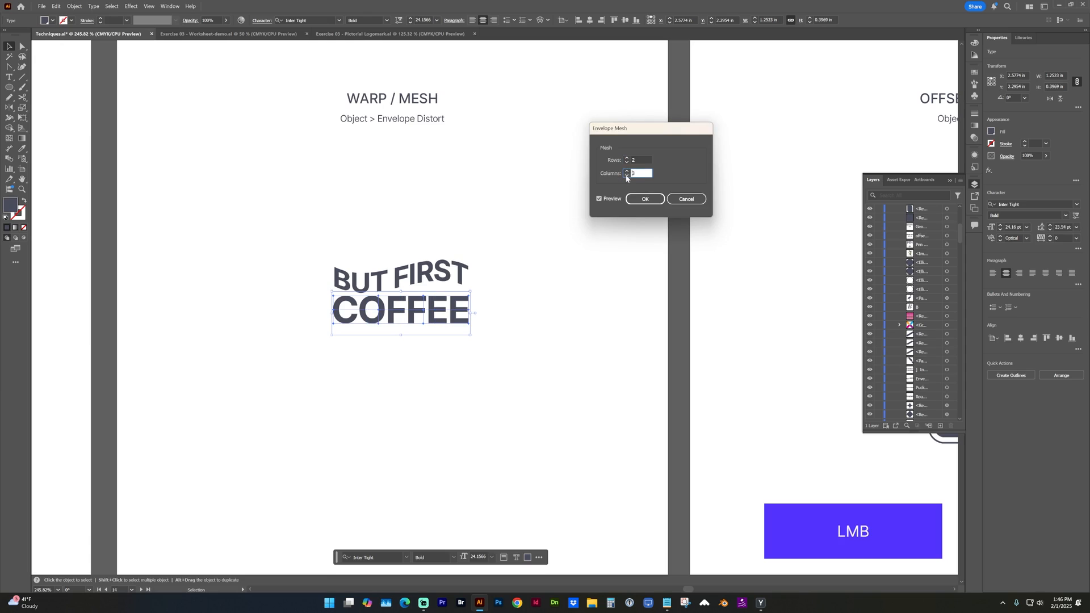
click(627, 176)
click(627, 170)
click(626, 170)
click(645, 199)
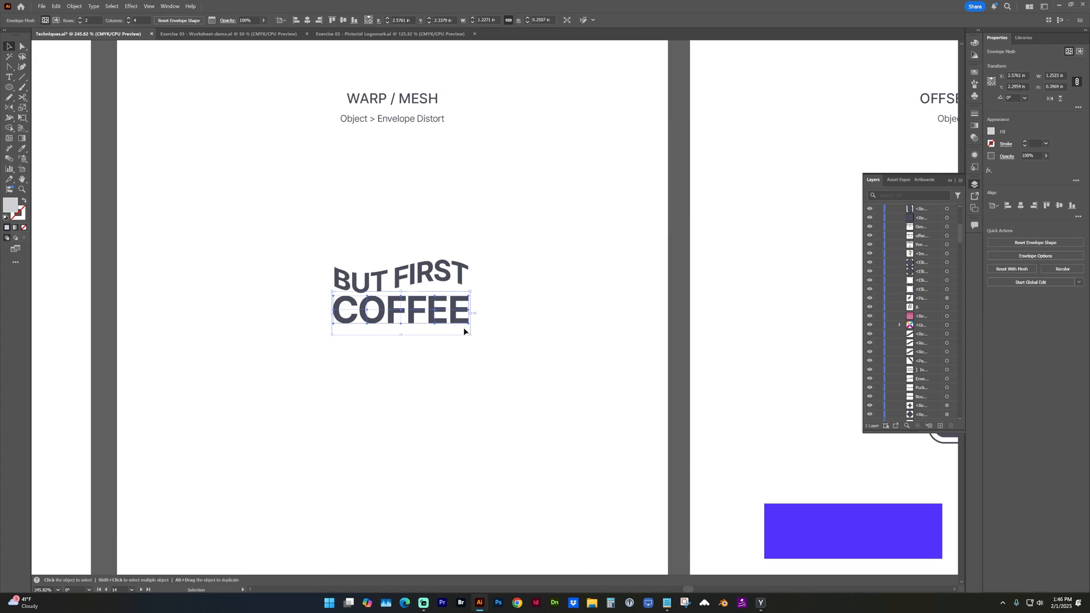
Step: Reshape the COFFEE mesh's lower edge into a wave by pulling down its left corner and right-hand inner point and curving the right corner
click(21, 47)
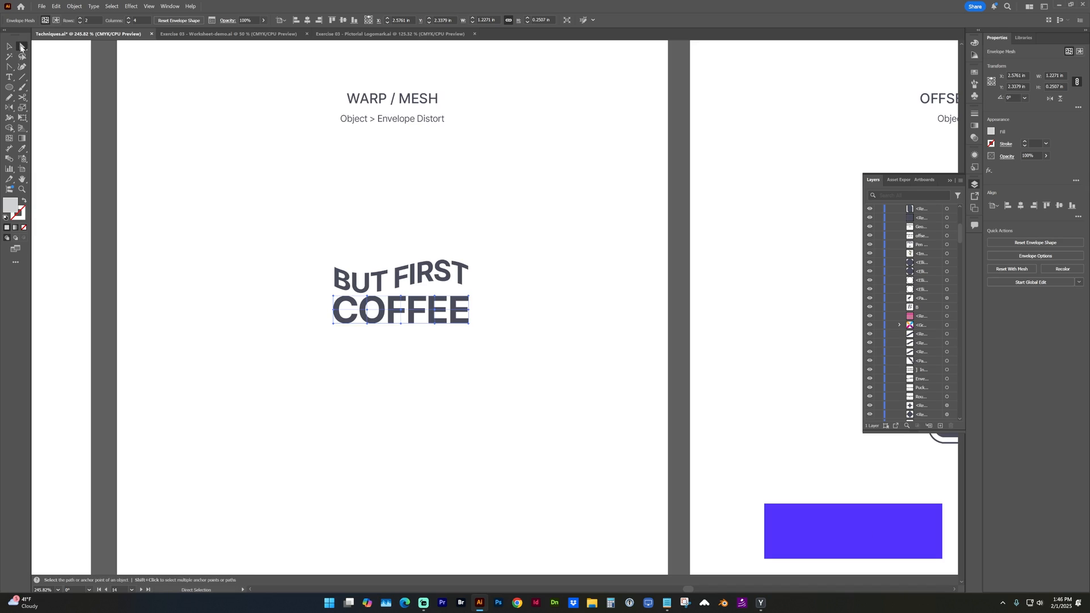
click(336, 325)
drag(336, 324, 339, 338)
key(z)
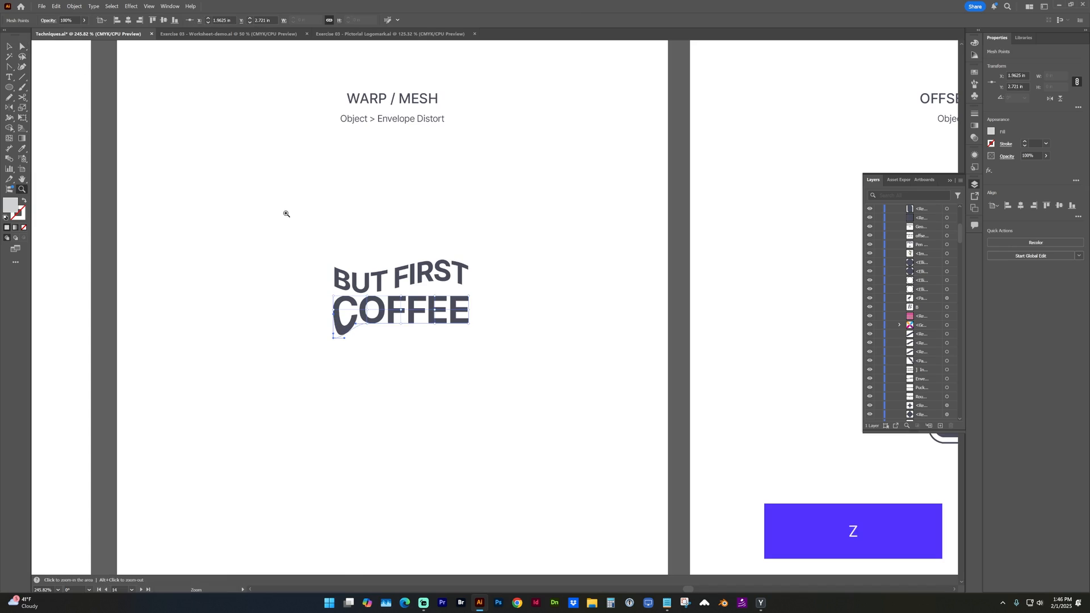
drag(284, 214, 580, 420)
drag(499, 326, 501, 354)
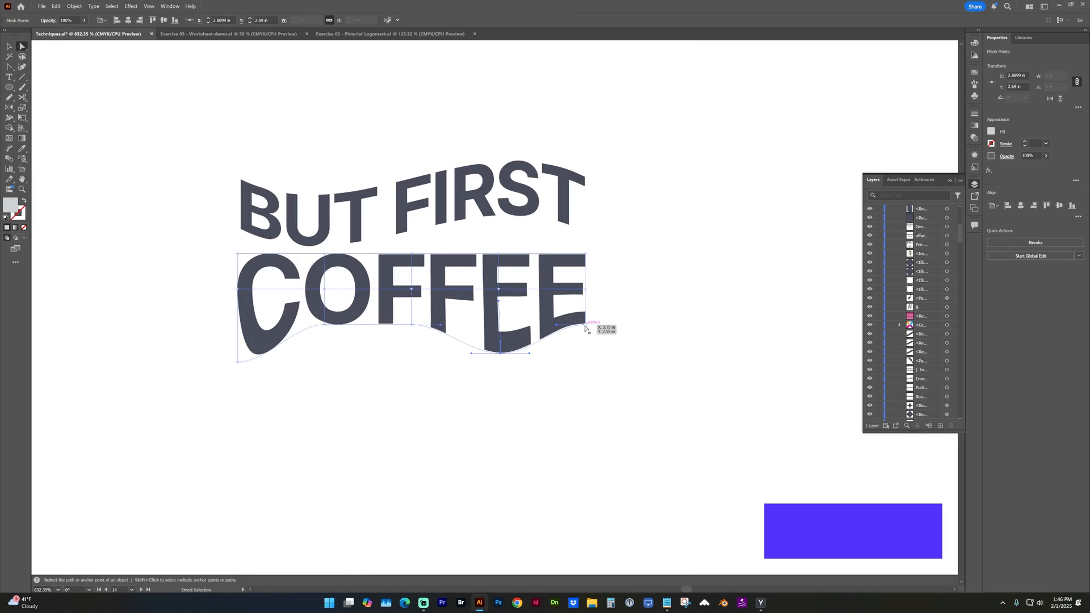
drag(586, 325, 564, 361)
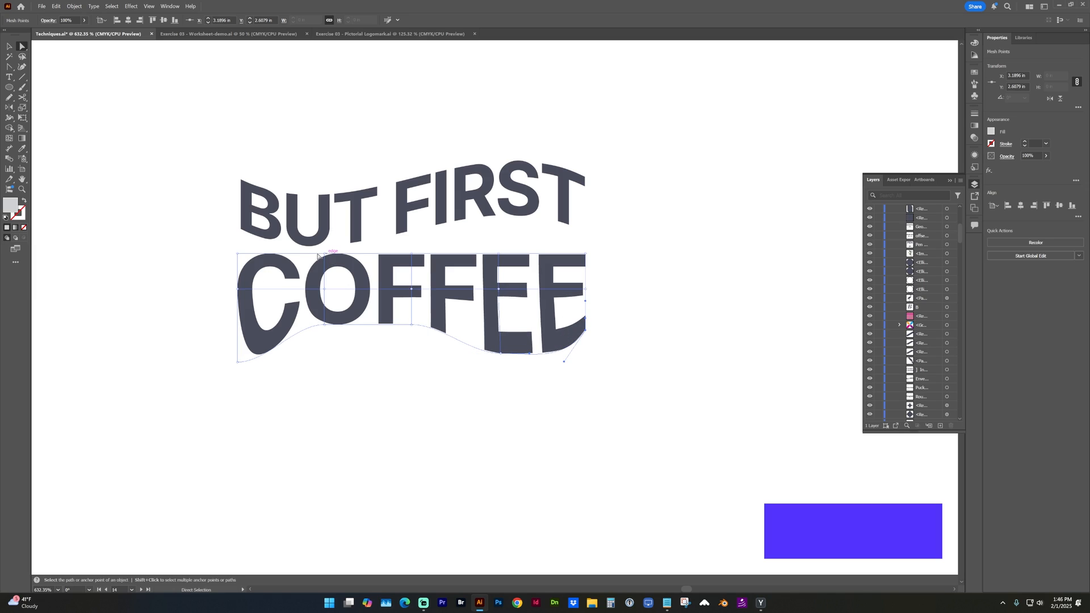
click(498, 243)
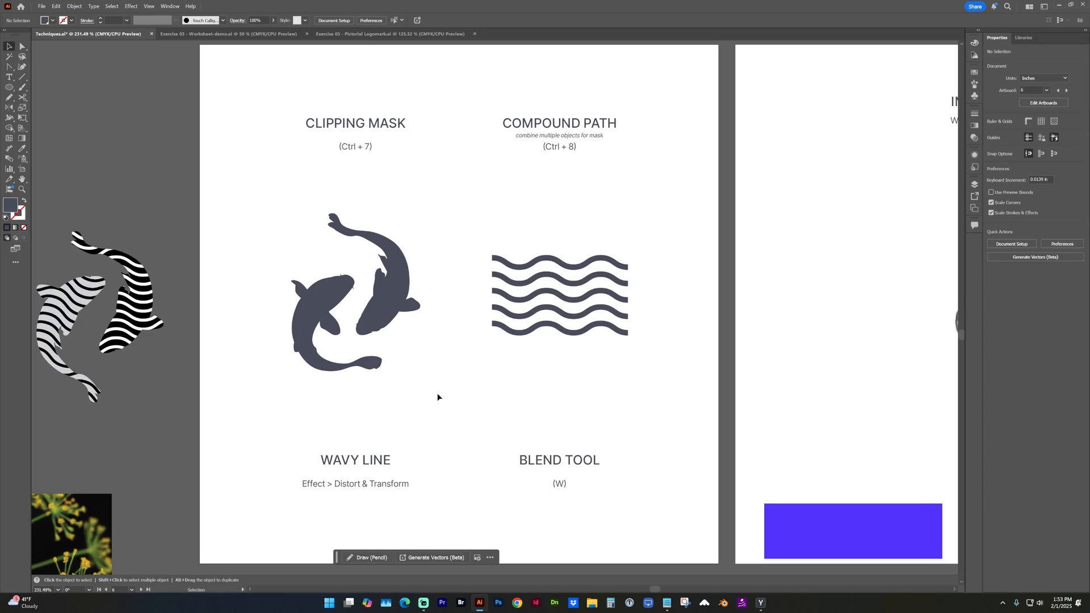
Step: Move the single line under COMPOUND PATH upward and turn it into a smooth wave with the Zig Zag effect
click(386, 308)
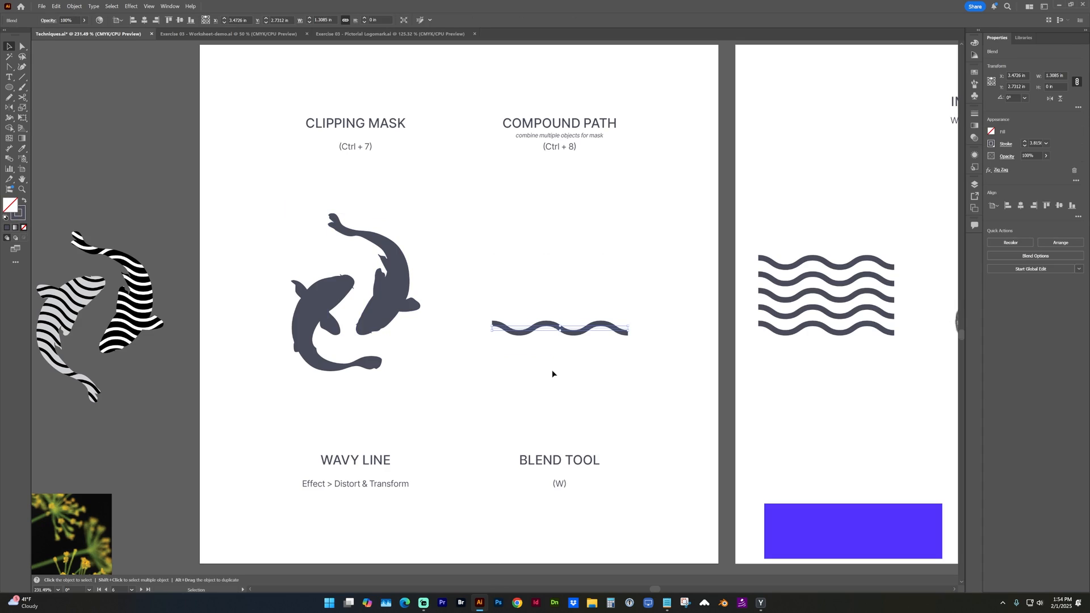
drag(543, 326, 546, 283)
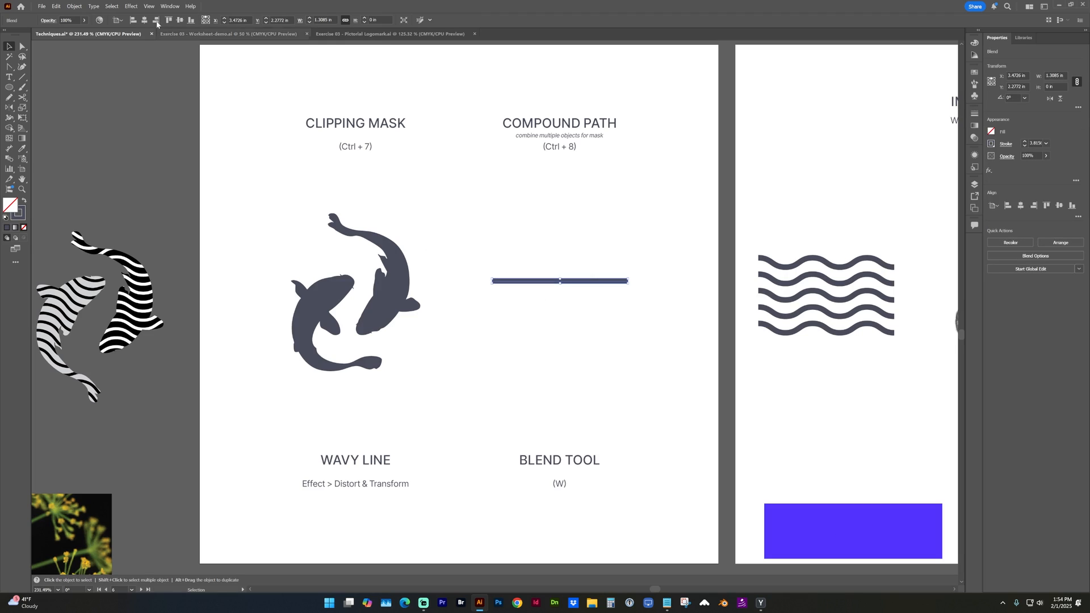
click(131, 6)
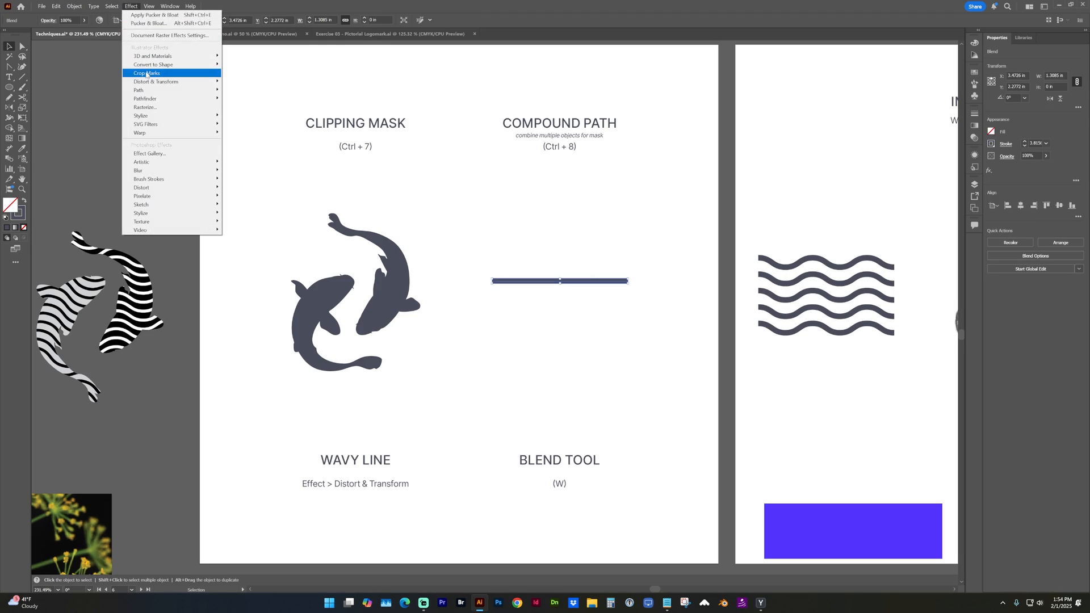
mouse_move(148, 81)
click(247, 141)
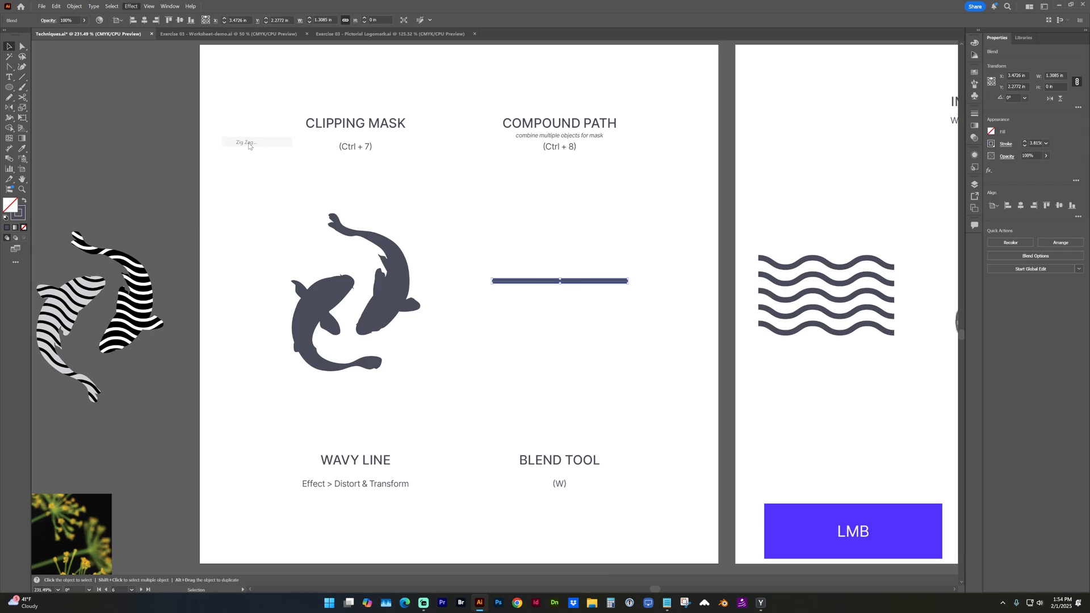
mouse_move(645, 282)
mouse_down()
mouse_move(685, 213)
mouse_move(710, 247)
mouse_up()
click(708, 298)
click(741, 322)
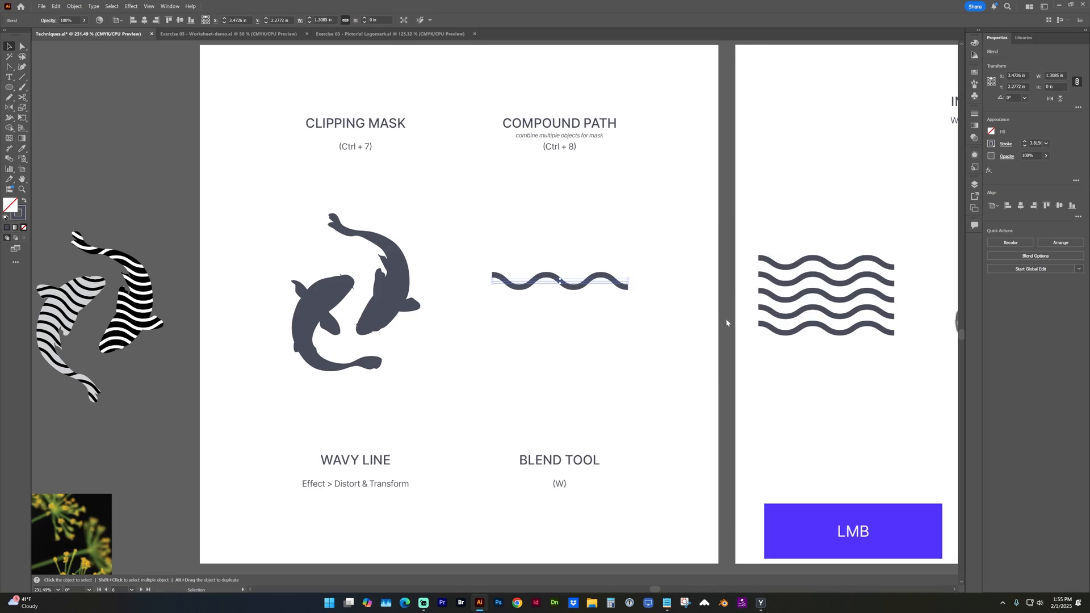
click(589, 307)
Step: Duplicate the wavy line straight down and move the original straight up to widen the gap between them
key(alt)
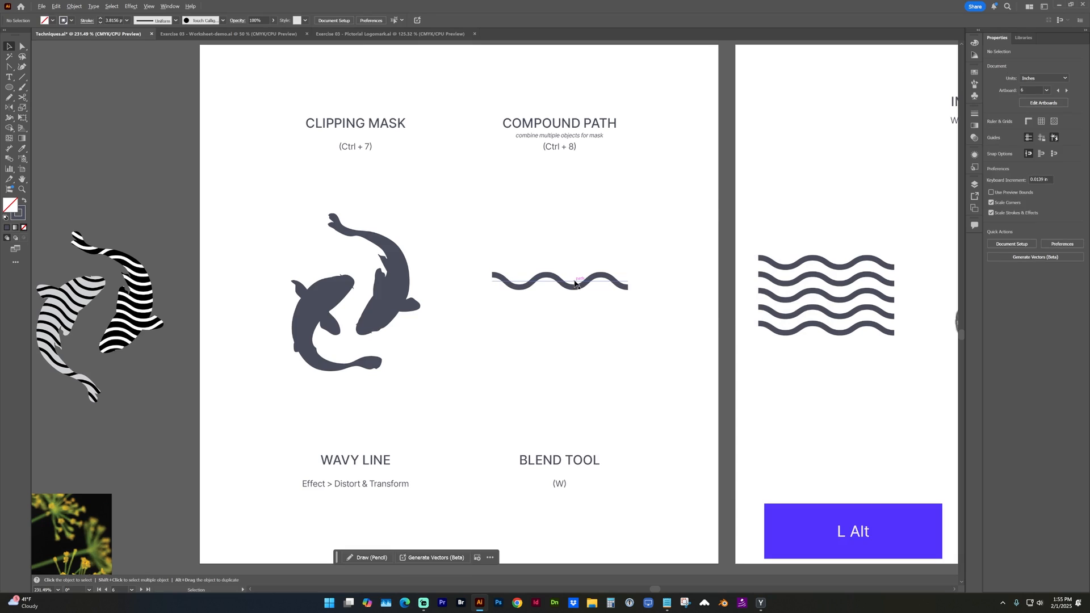
drag(574, 285, 590, 366)
key(shift)
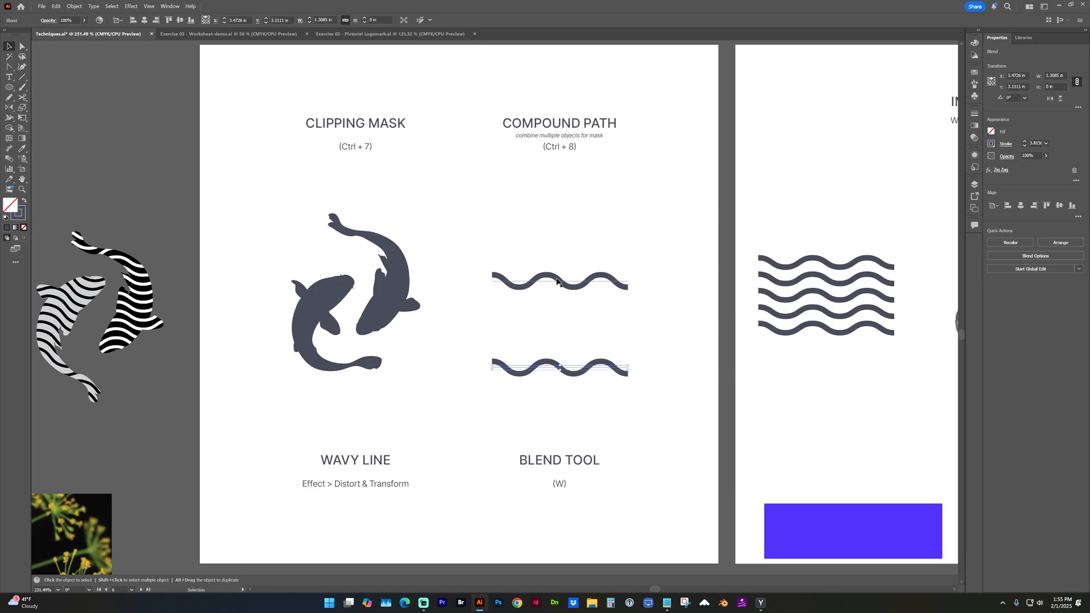
key(shift)
mouse_move(556, 278)
mouse_down()
mouse_move(558, 255)
mouse_move(532, 257)
mouse_up()
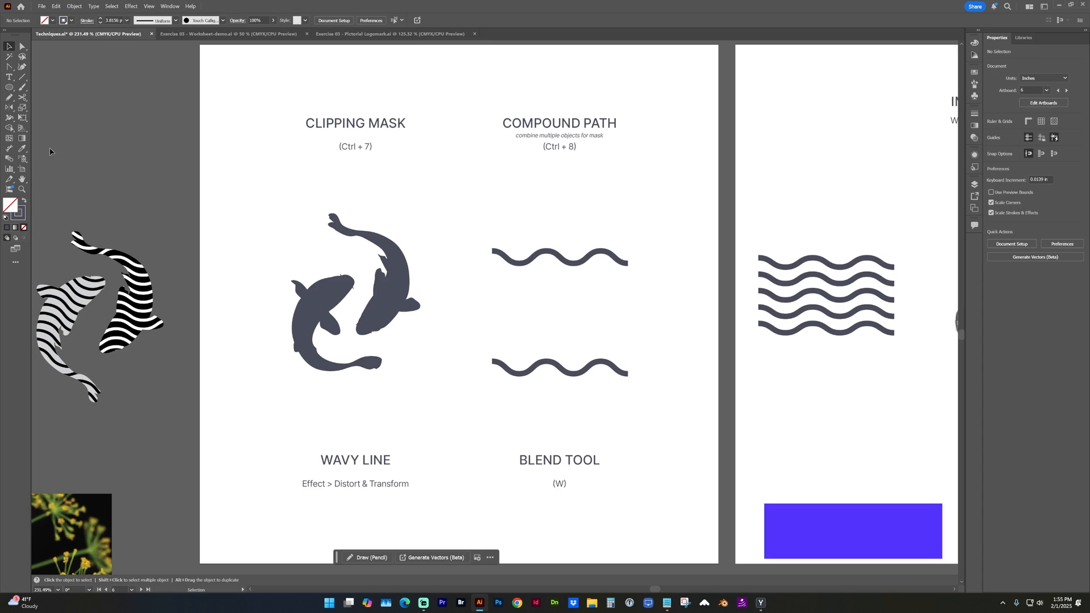
Step: Blend the upper wavy line into the lower one with the Blend tool
key(w)
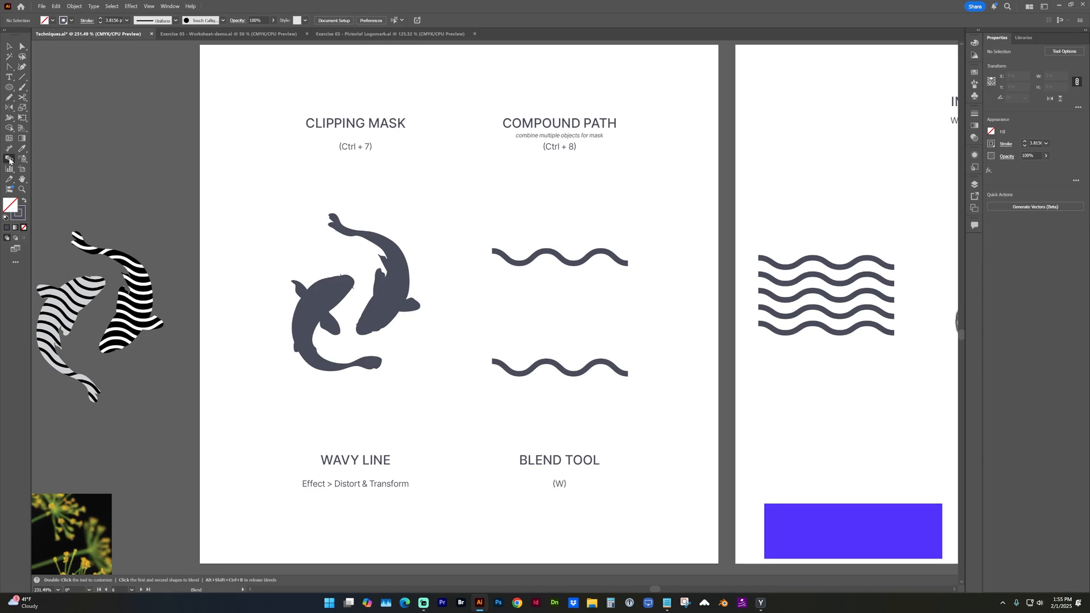
click(560, 259)
click(559, 367)
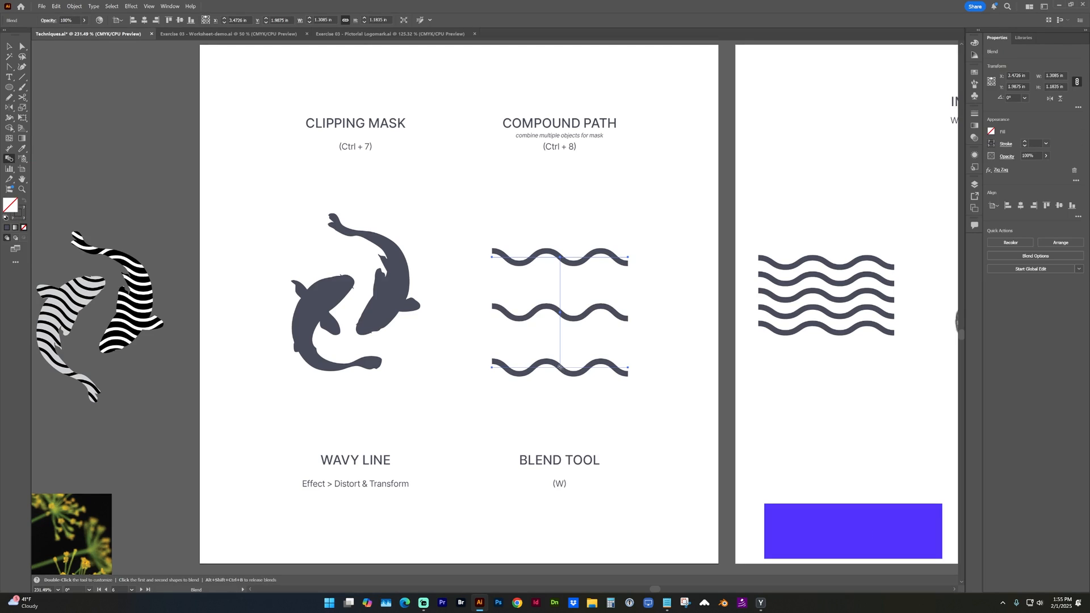
Step: Set the wave blend to five specified steps between the upper and lower wavy lines
double_click(9, 159)
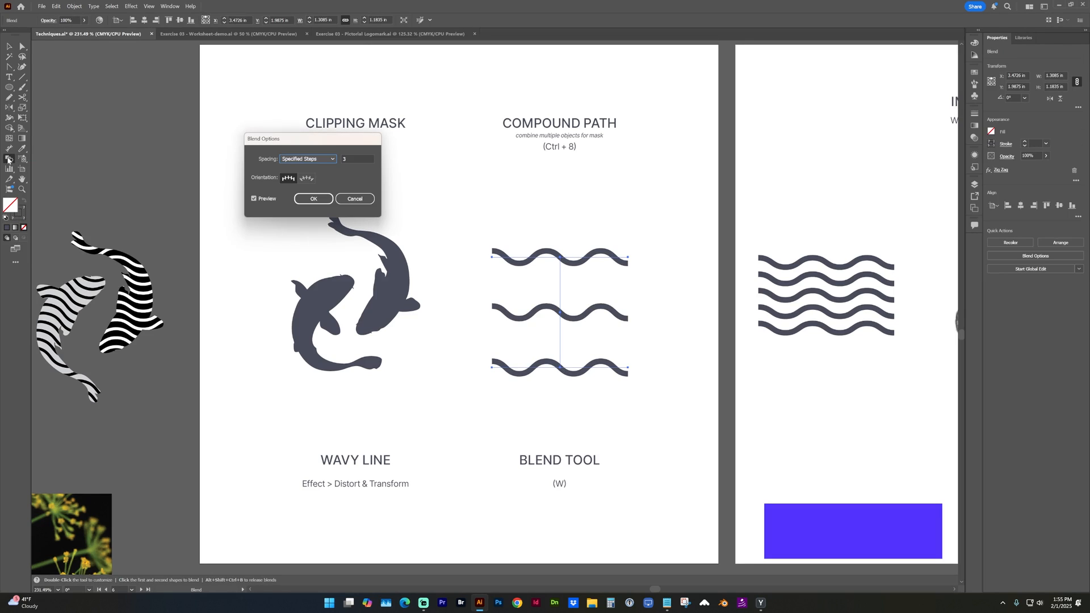
drag(359, 160, 318, 160)
key(Up)
key(Up)
key(Up)
key(Up)
key(Up)
key(Up)
key(Up)
key(Up)
key(Up)
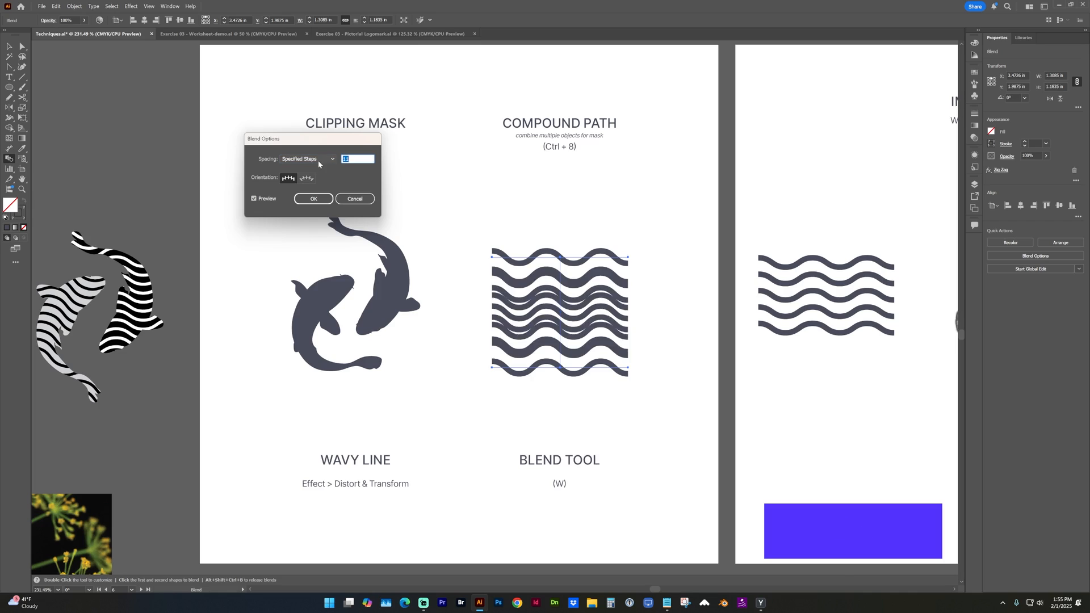
click(326, 198)
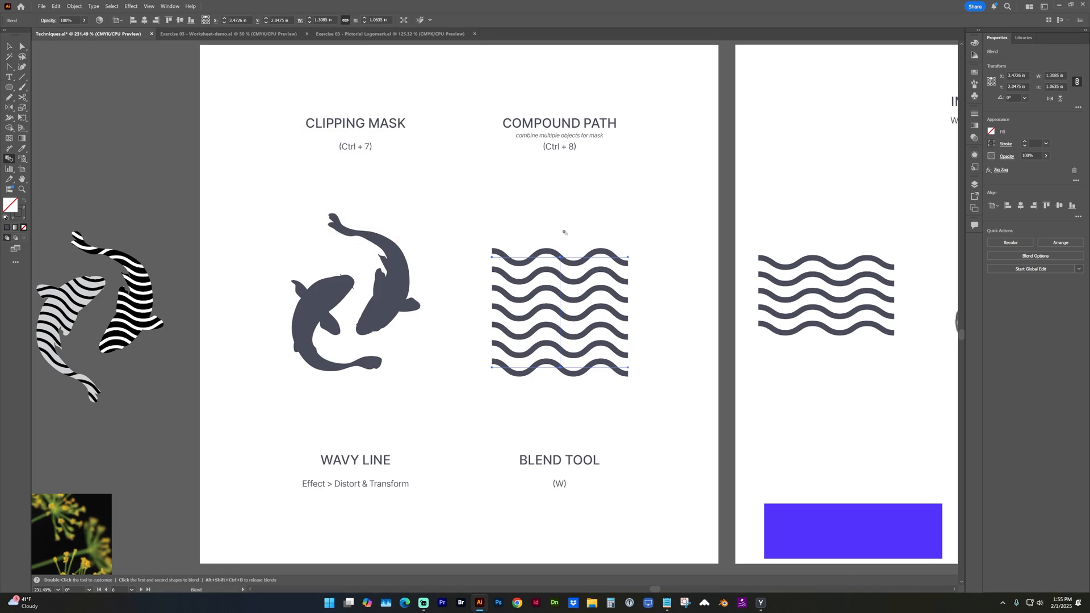
Step: Thin the blended waves to a 0.25 pt stroke weight and show the full stroke options
click(975, 114)
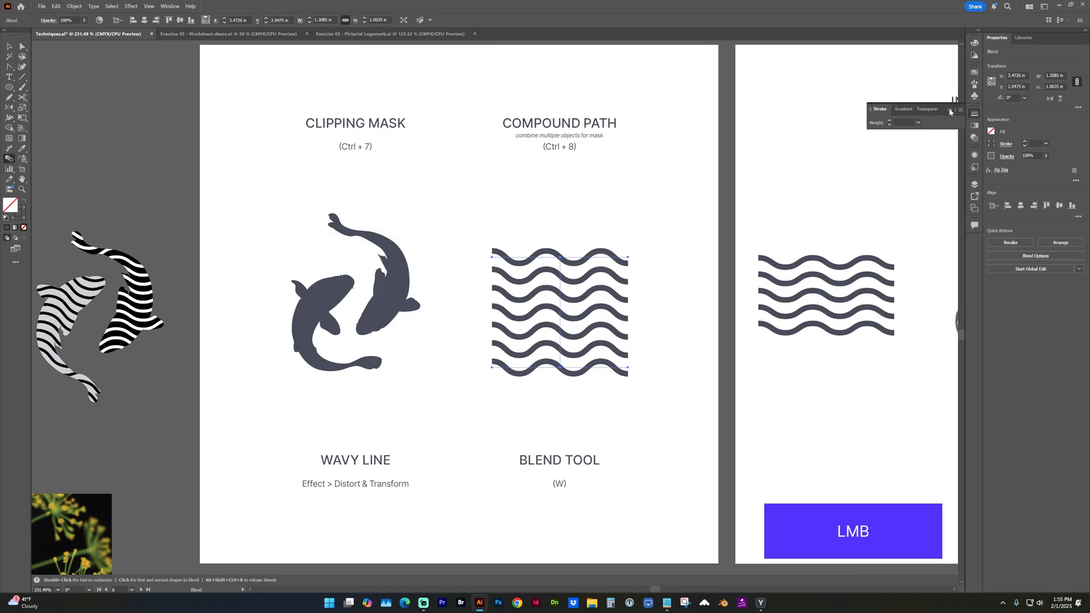
click(890, 124)
click(890, 125)
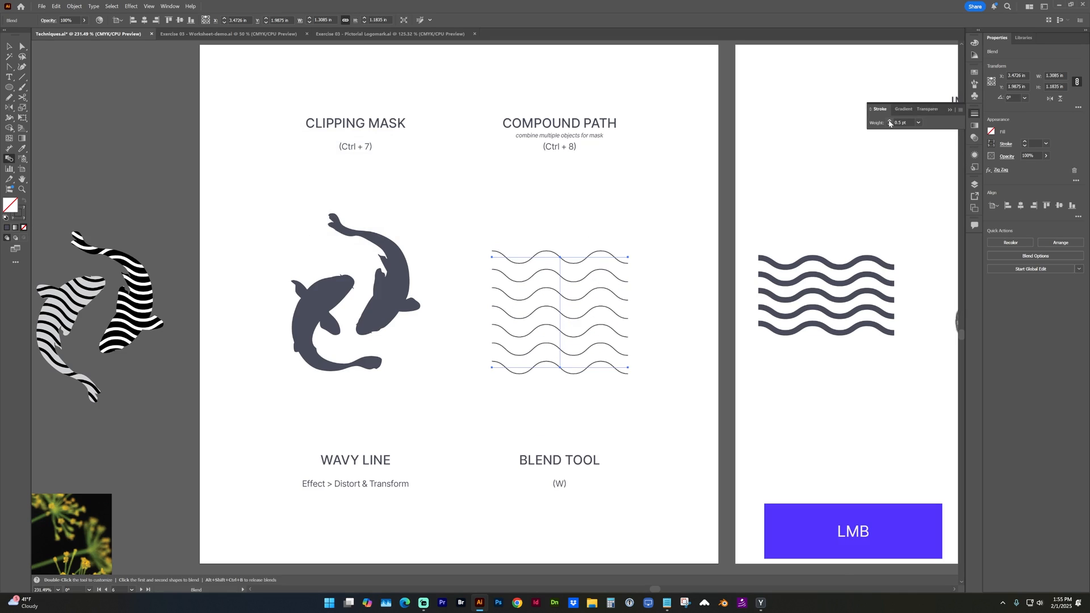
click(960, 111)
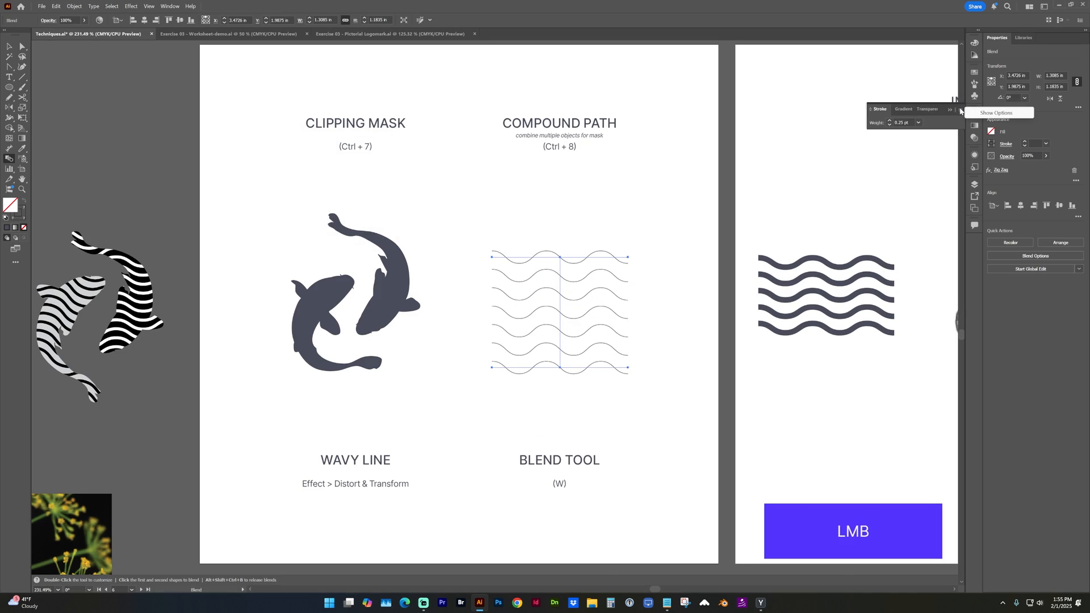
click(994, 113)
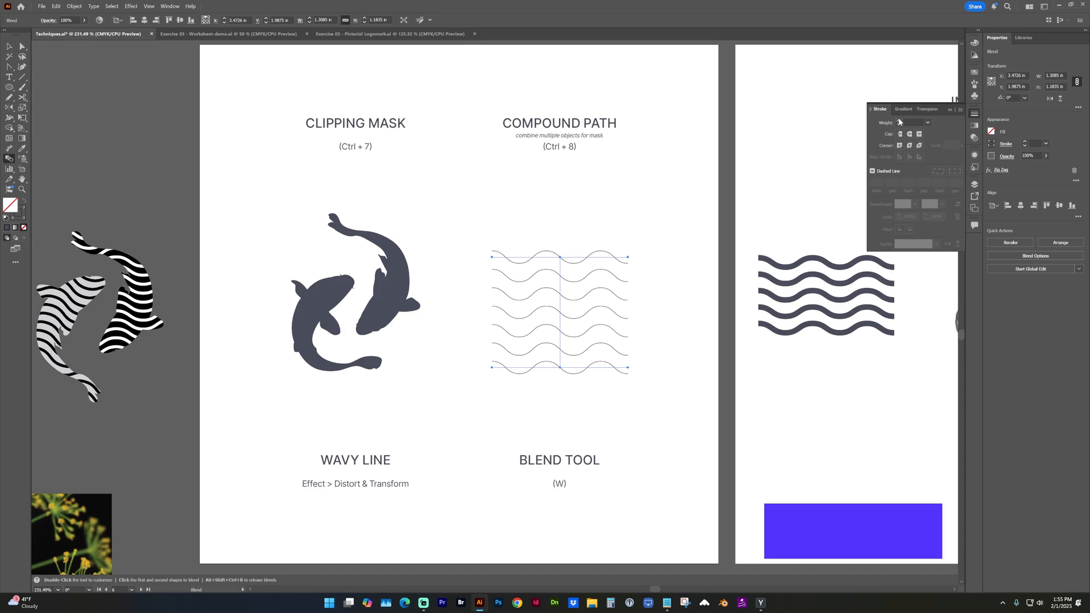
Step: Place an enlarged copy of the downward-facing fish, about 1.04 by 1.37 in, over the blended waves and bring it to the front
key(v)
drag(388, 298, 567, 318)
right_click(589, 280)
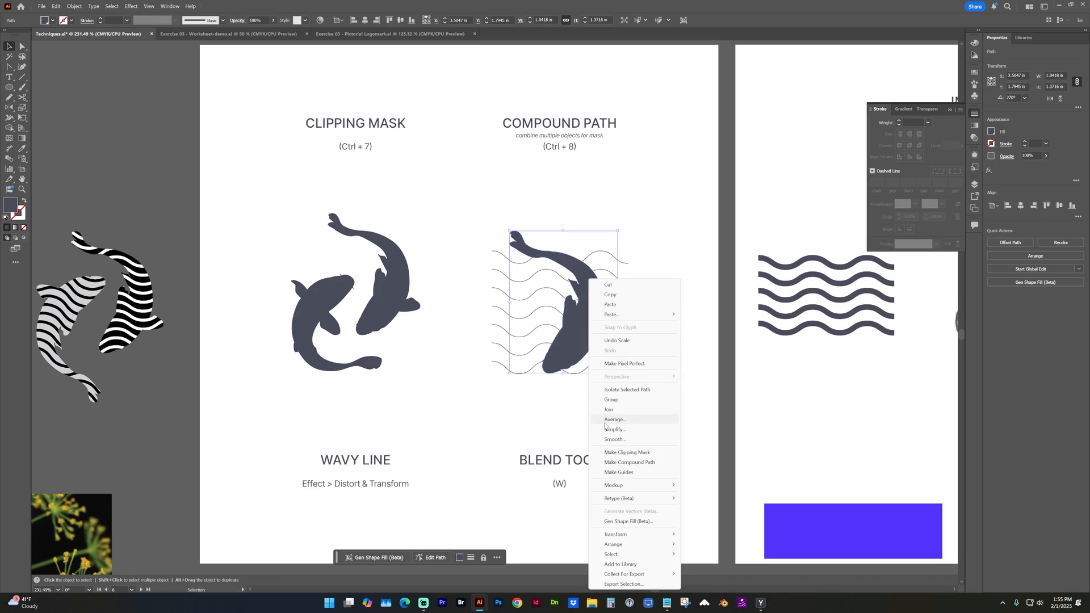
mouse_move(647, 545)
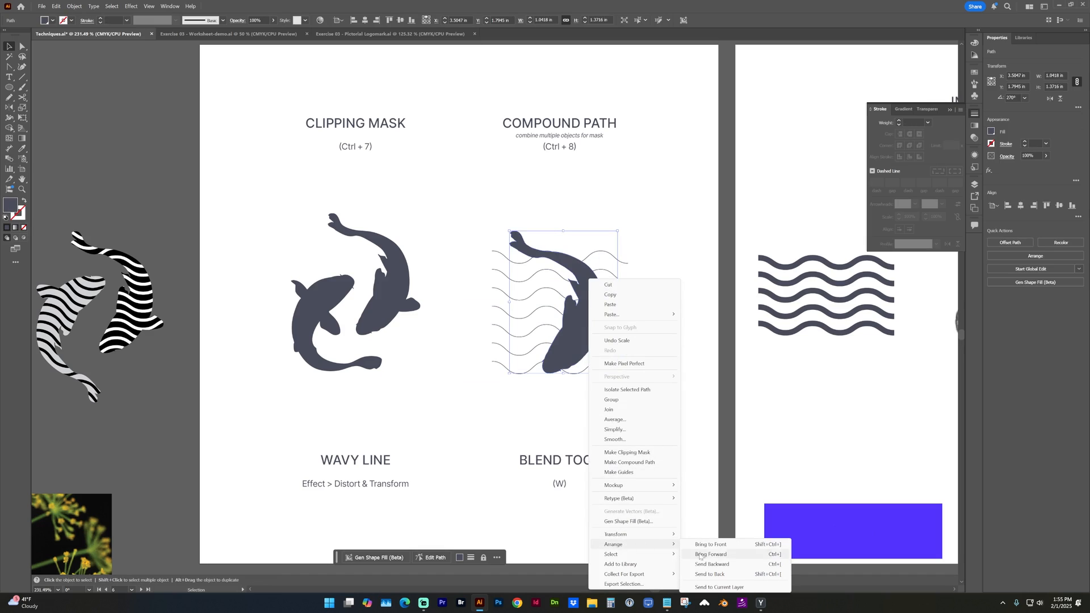
click(725, 549)
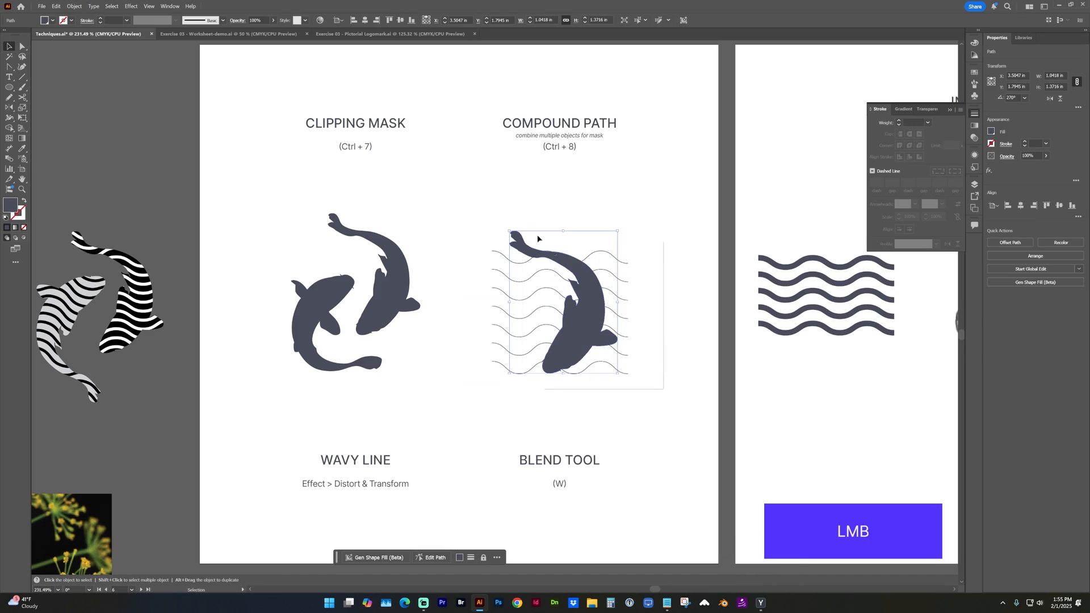
Step: Select the fish copy together with the blended waves and make a clipping mask from them
drag(665, 390, 445, 220)
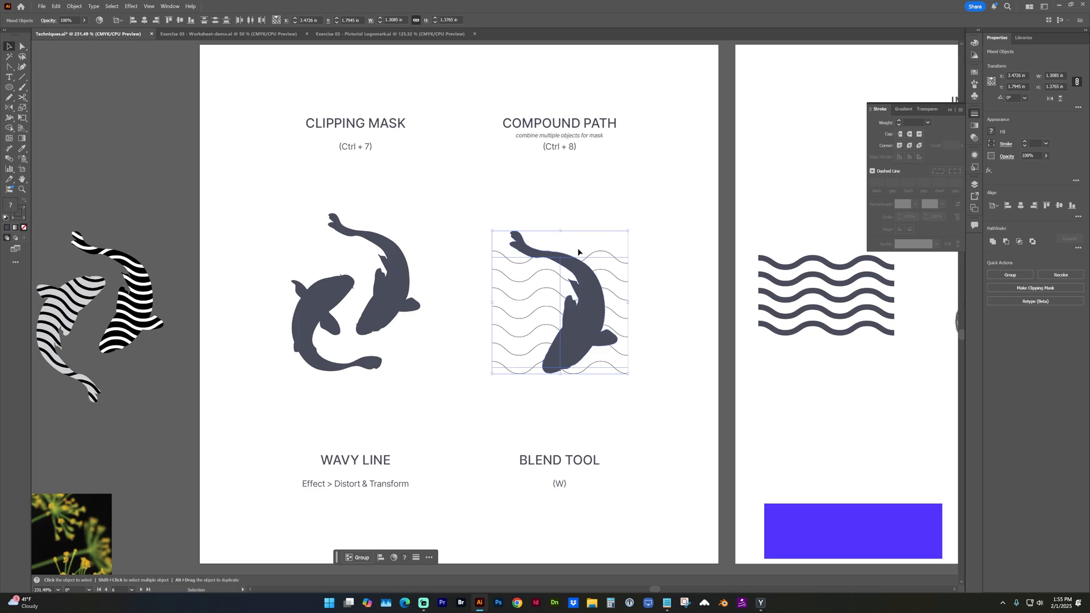
click(75, 7)
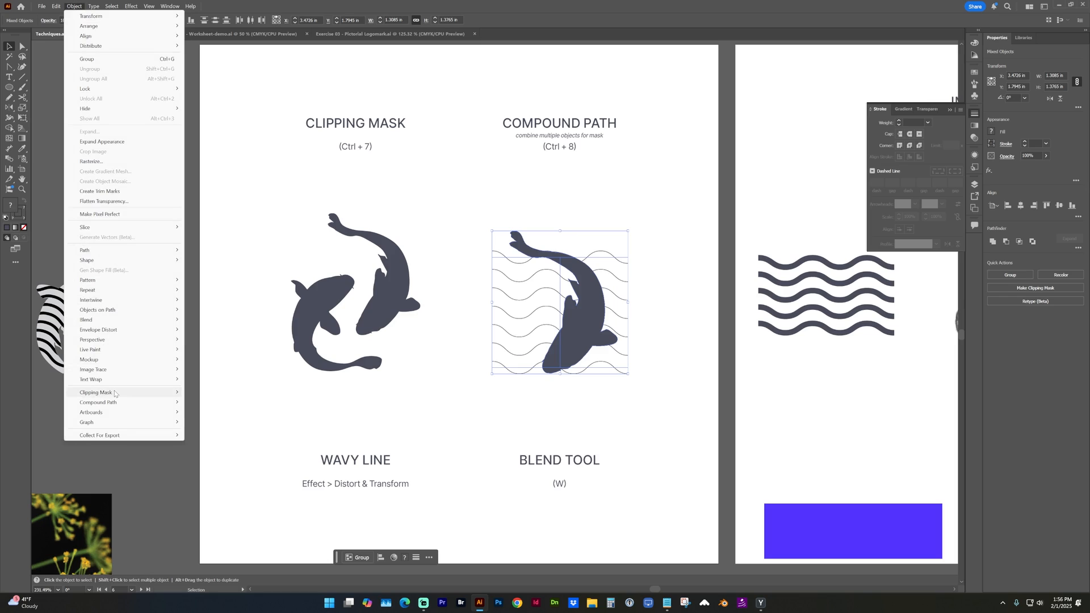
mouse_move(114, 392)
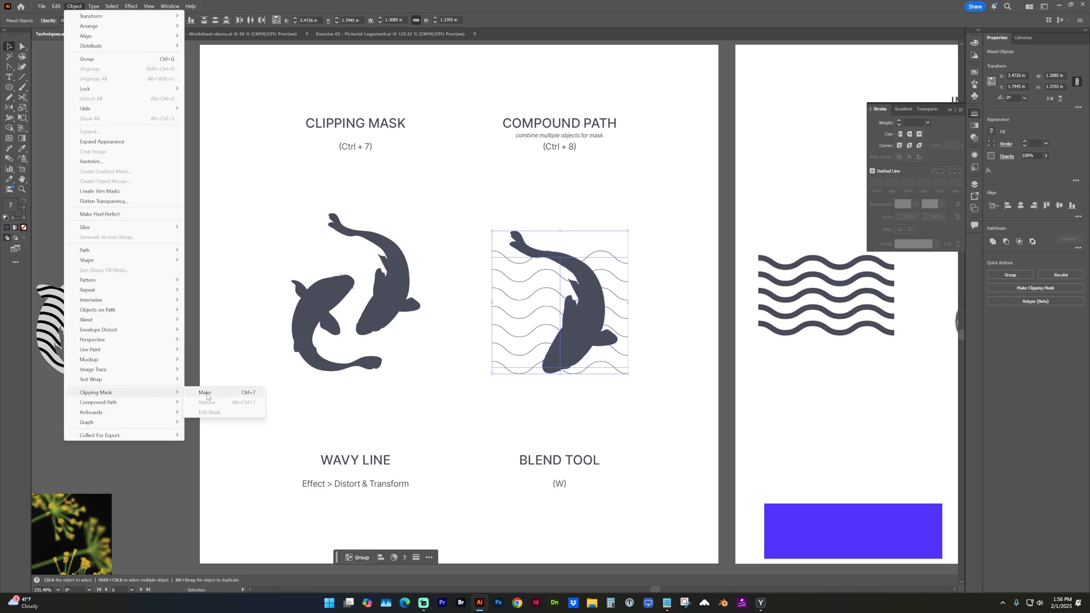
click(205, 394)
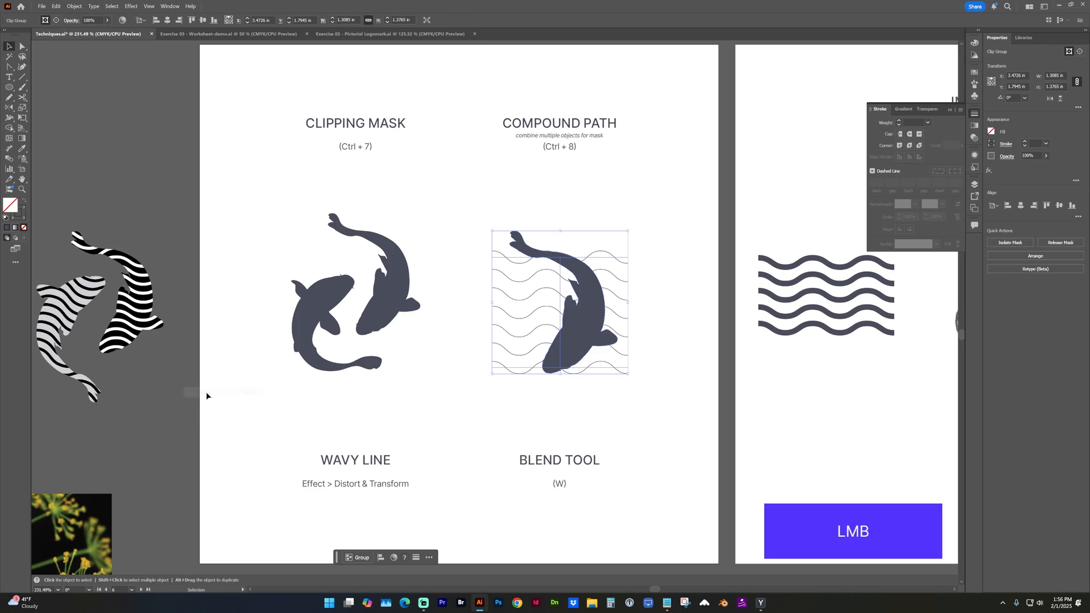
Step: Give the fish mask path inside the clip group a white fill and a 0.25 pt black stroke, and exit isolation mode
double_click(584, 261)
click(150, 20)
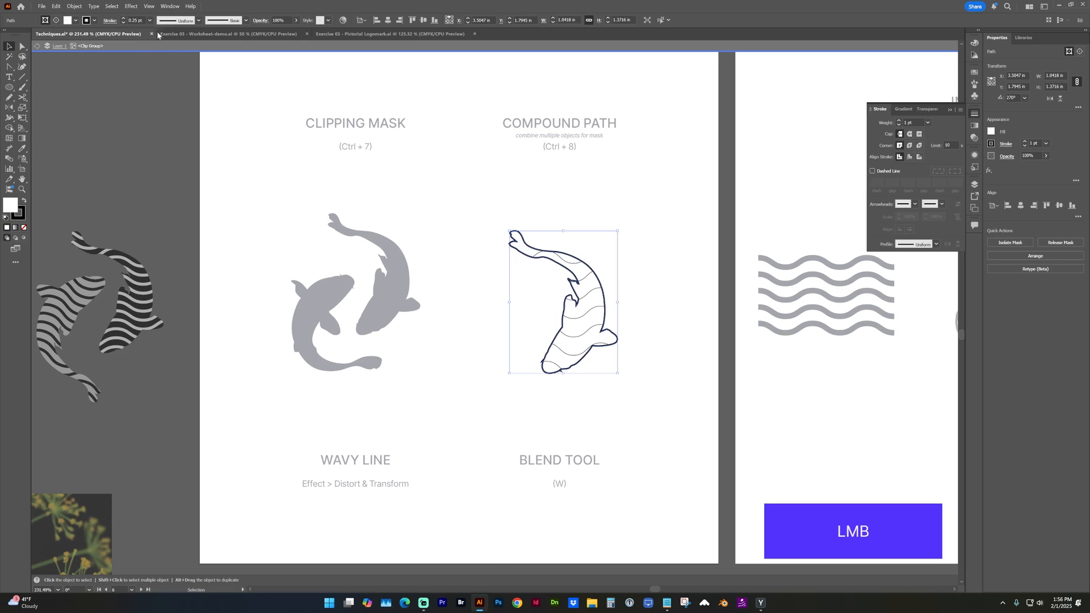
click(157, 34)
double_click(391, 179)
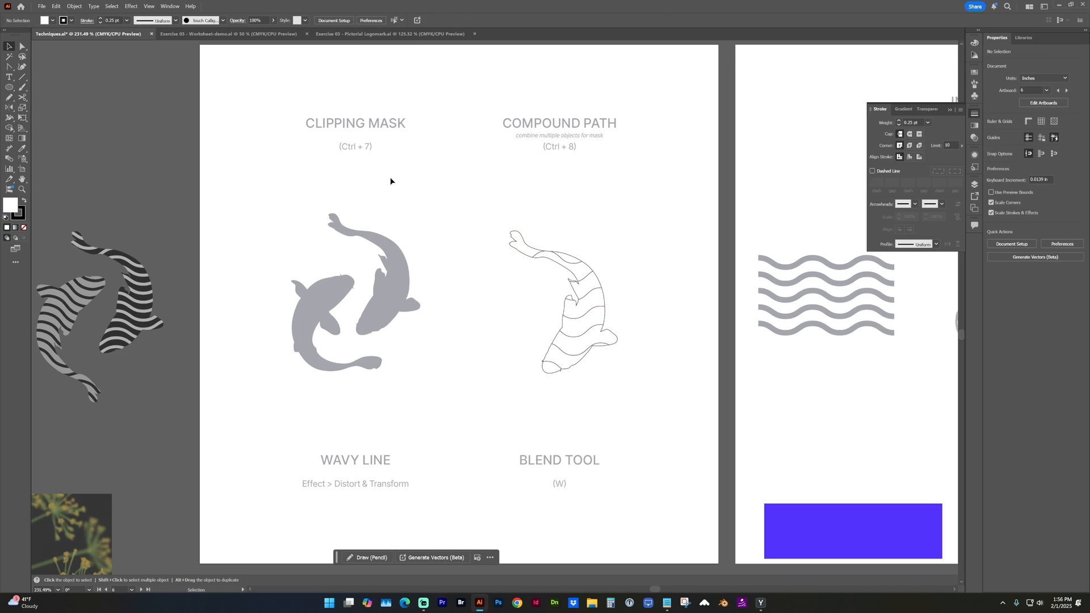
click(605, 308)
click(516, 306)
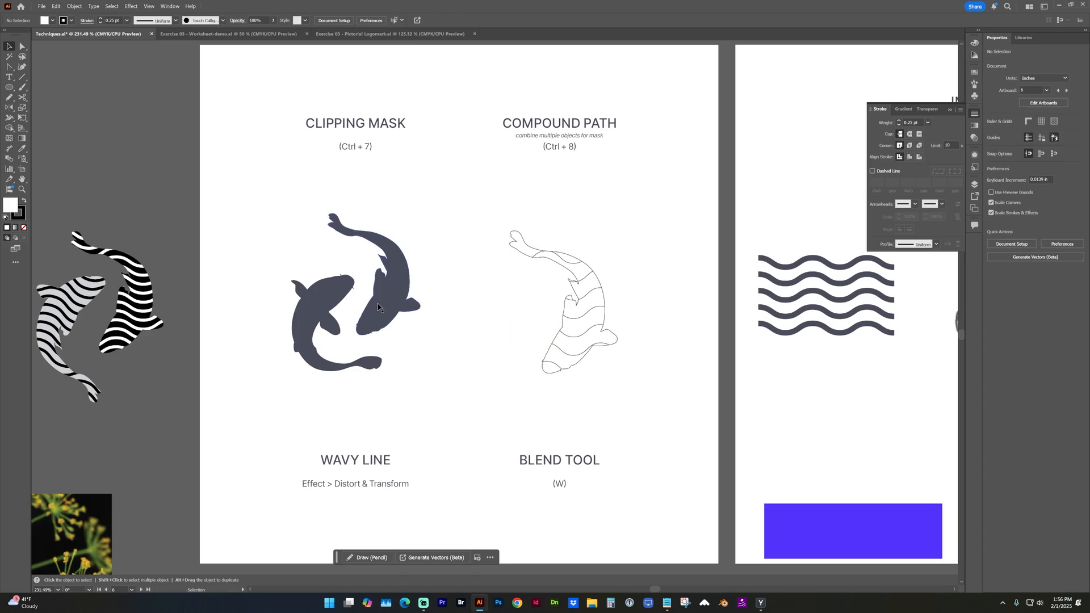
Step: Combine the two solid fish under CLIPPING MASK into one compound path
click(378, 307)
shift+click(309, 306)
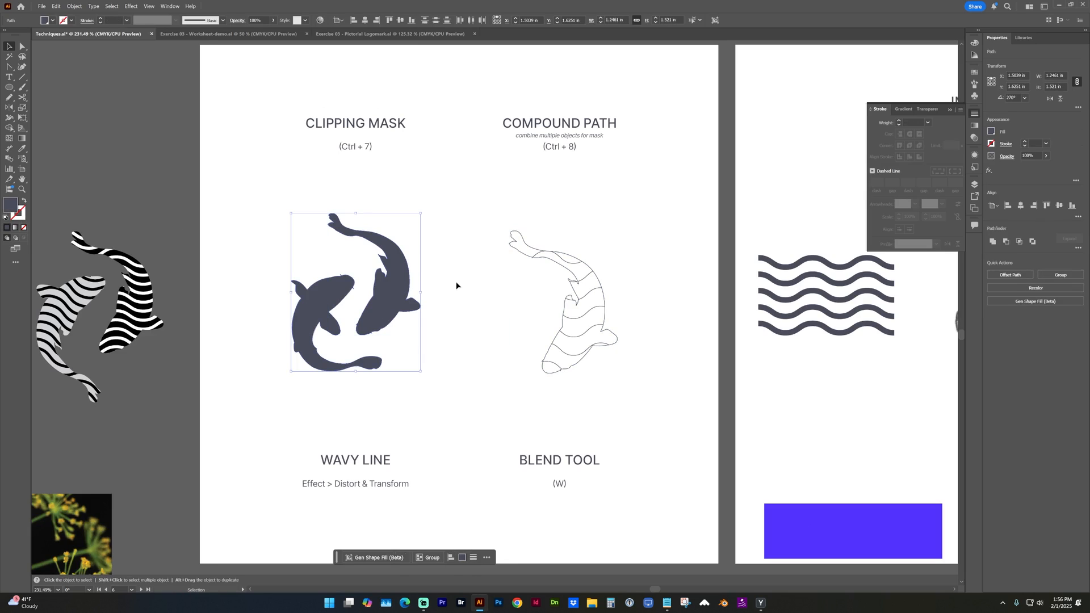
drag(444, 319, 488, 317)
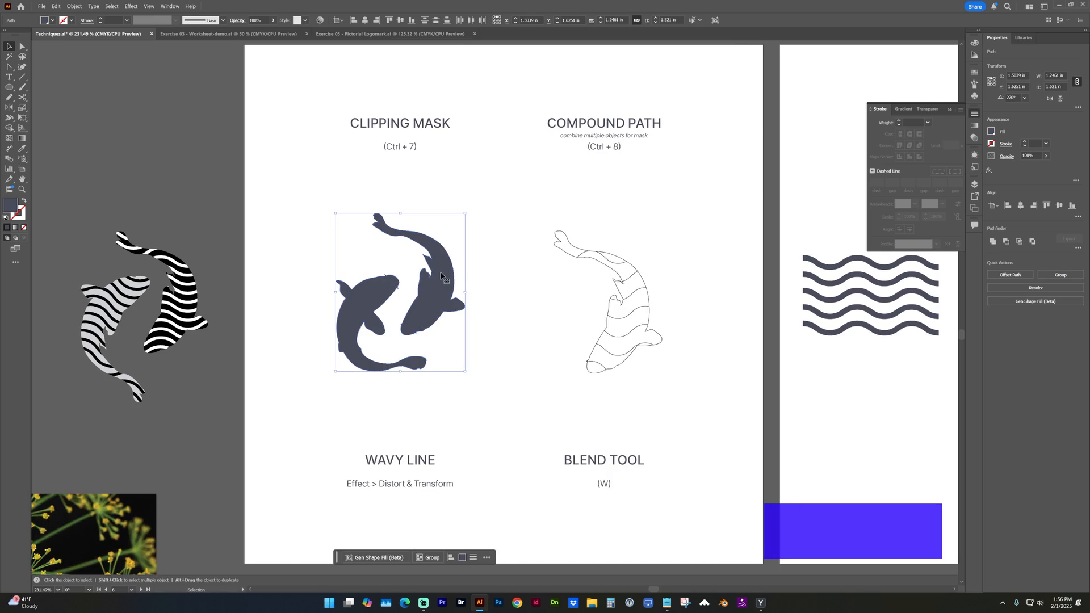
click(75, 7)
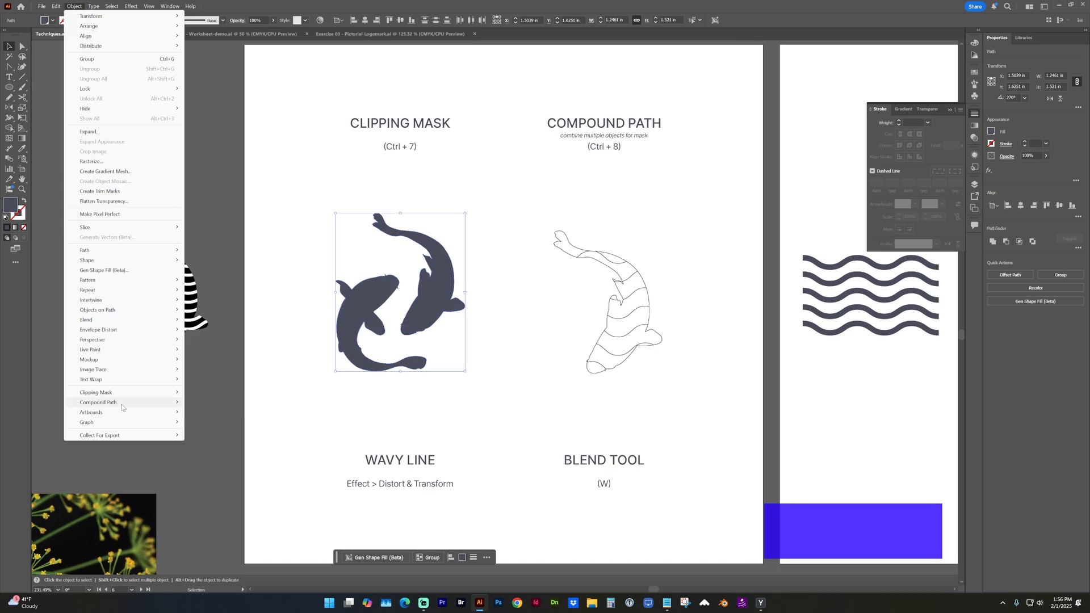
mouse_move(122, 407)
click(196, 403)
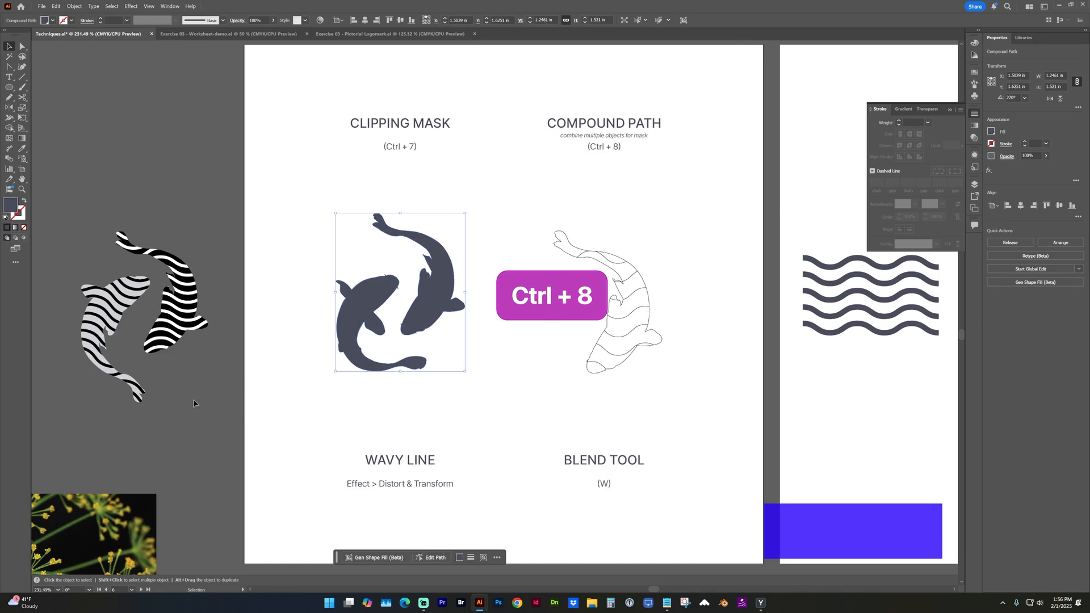
Step: Move the yellow flower photo behind the compound fish and clip it to their shape with a clipping mask
drag(100, 522, 488, 234)
click(437, 264)
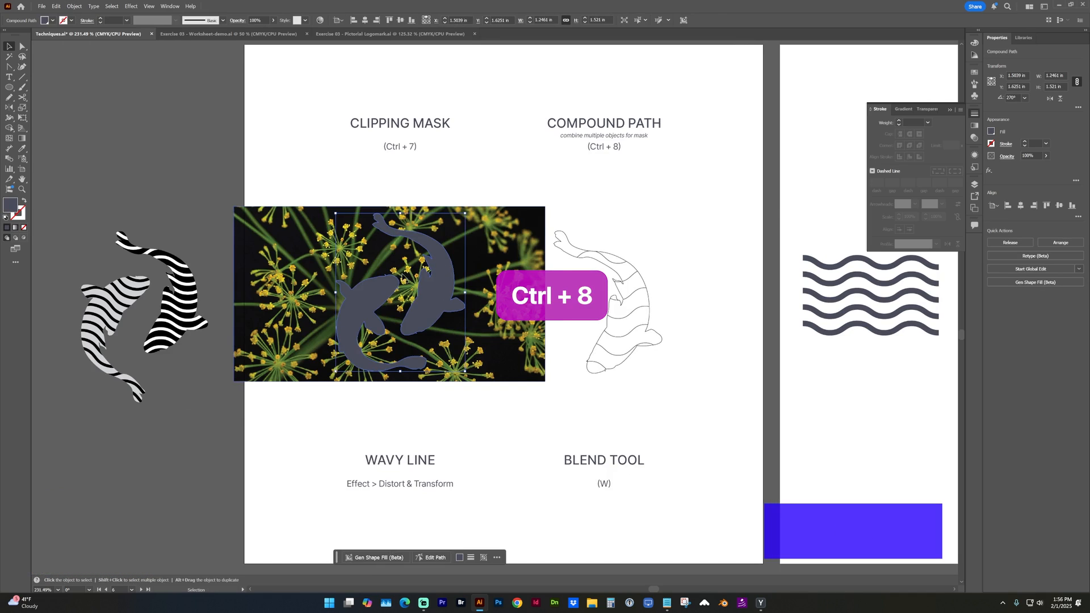
key(shift)
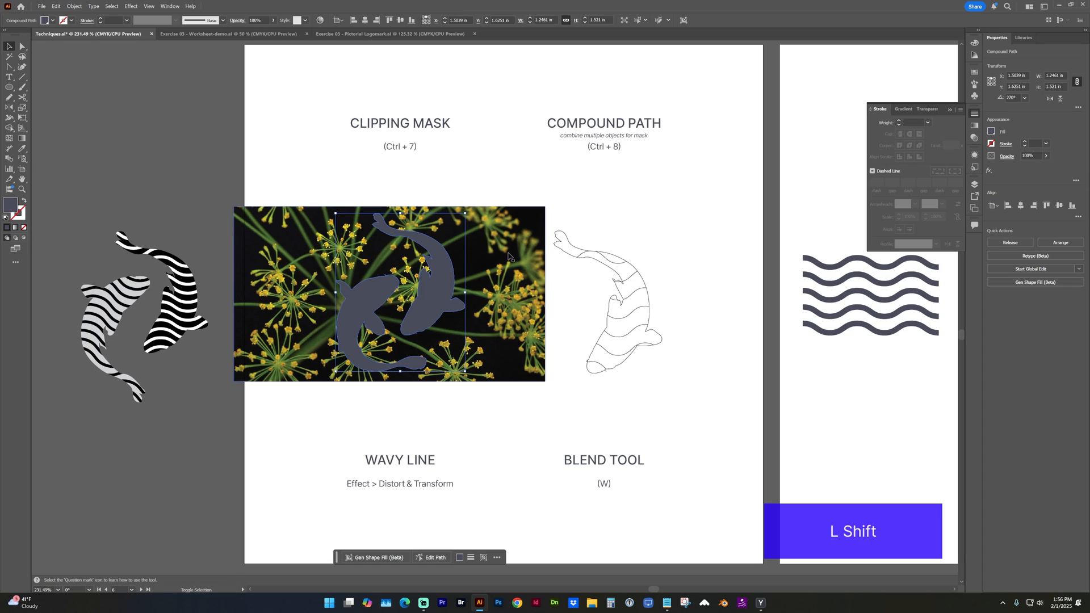
shift+click(505, 256)
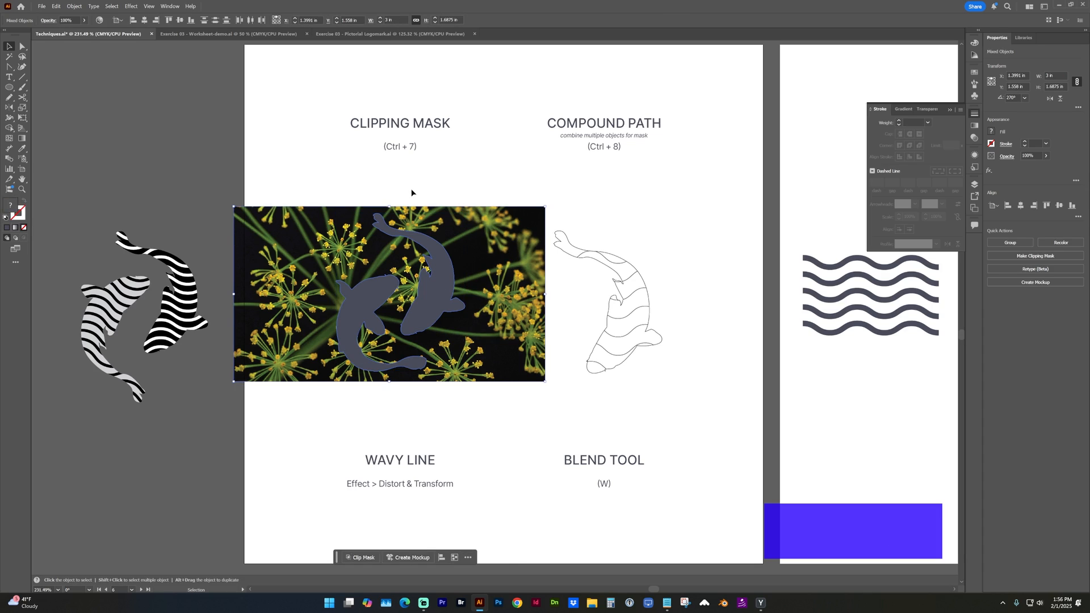
click(79, 6)
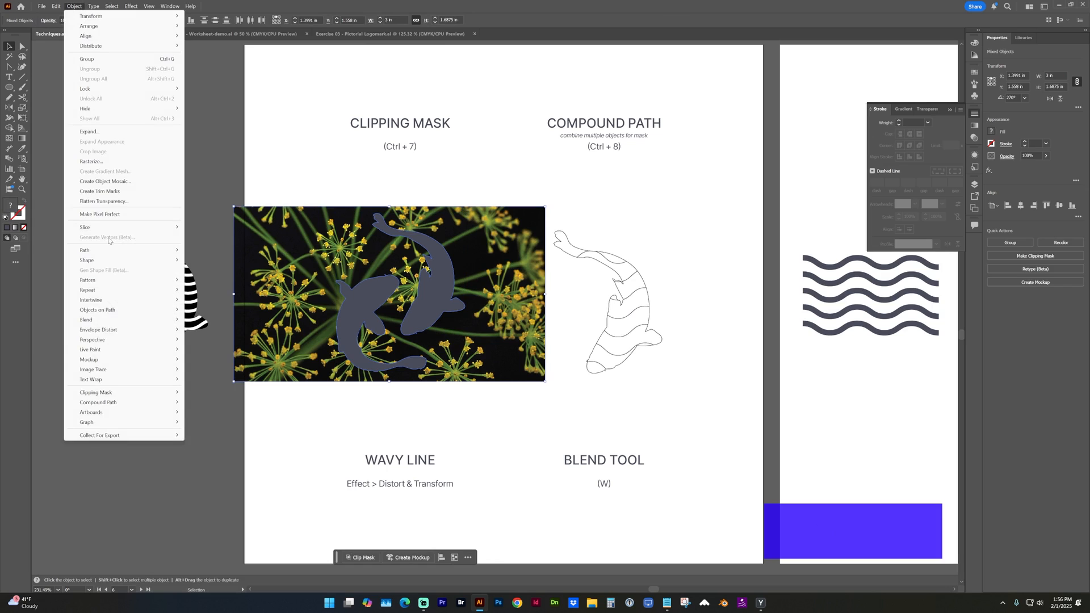
mouse_move(143, 392)
click(205, 393)
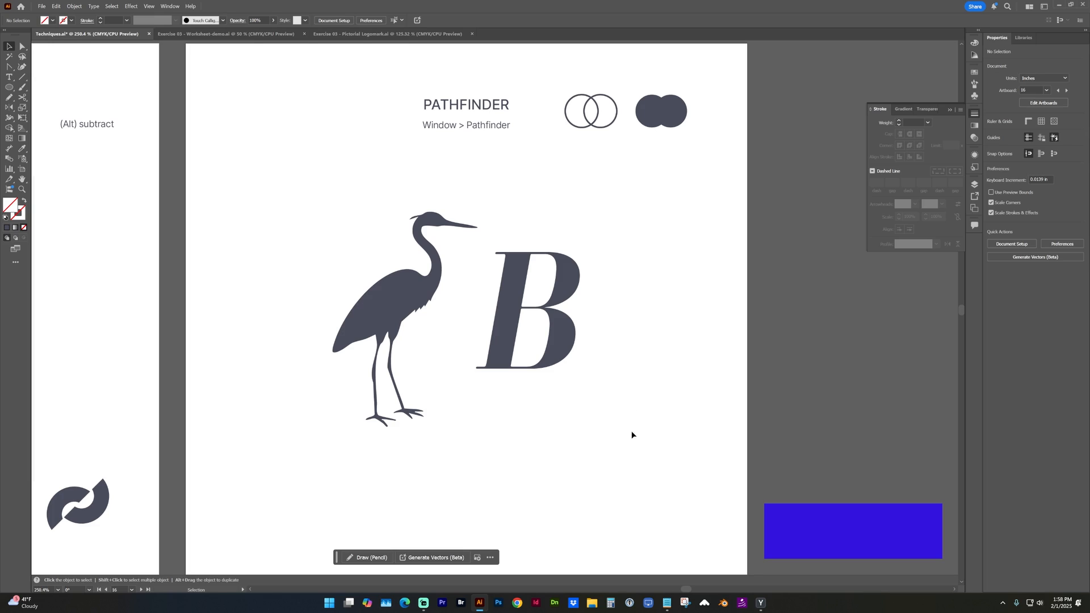
Step: Convert the italic letter B on the PATHFINDER artboard to outlines
click(554, 334)
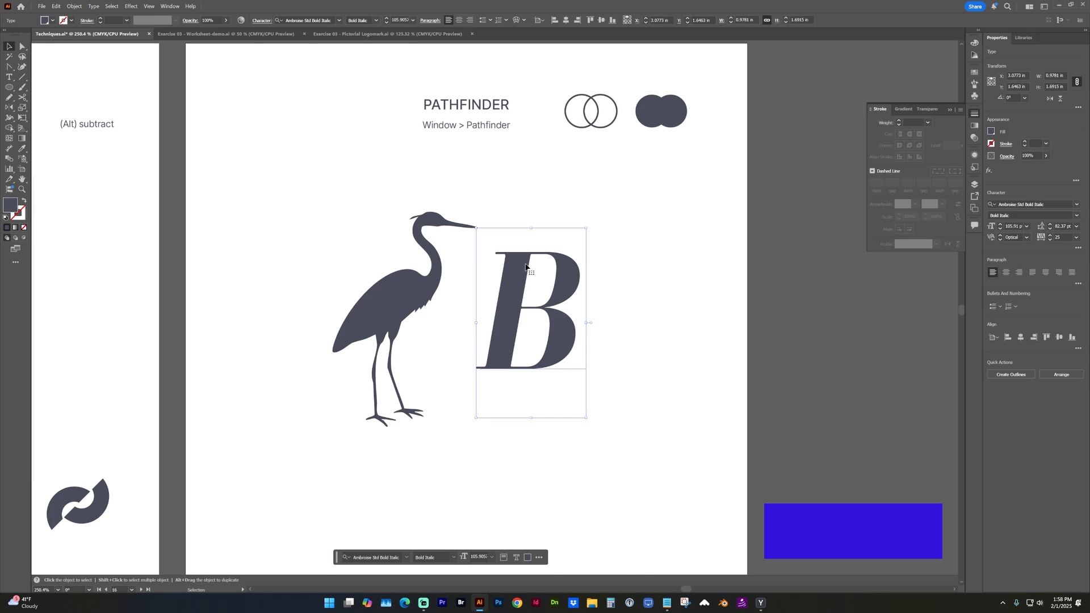
click(85, 8)
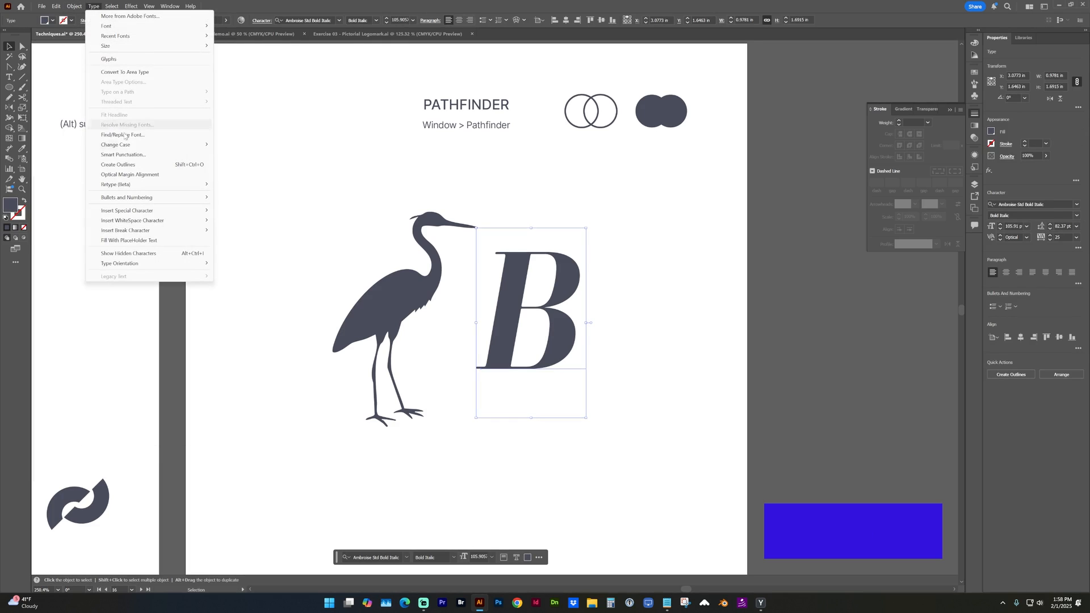
click(130, 165)
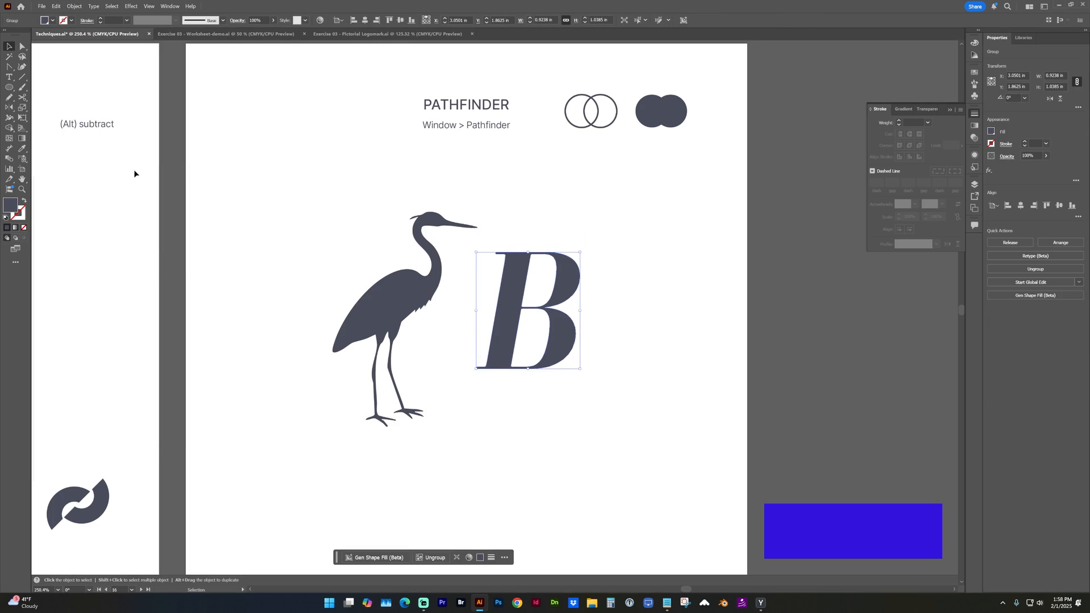
Step: Merge and unite the outlined B into one solid silhouette using the Pathfinder operations
click(170, 7)
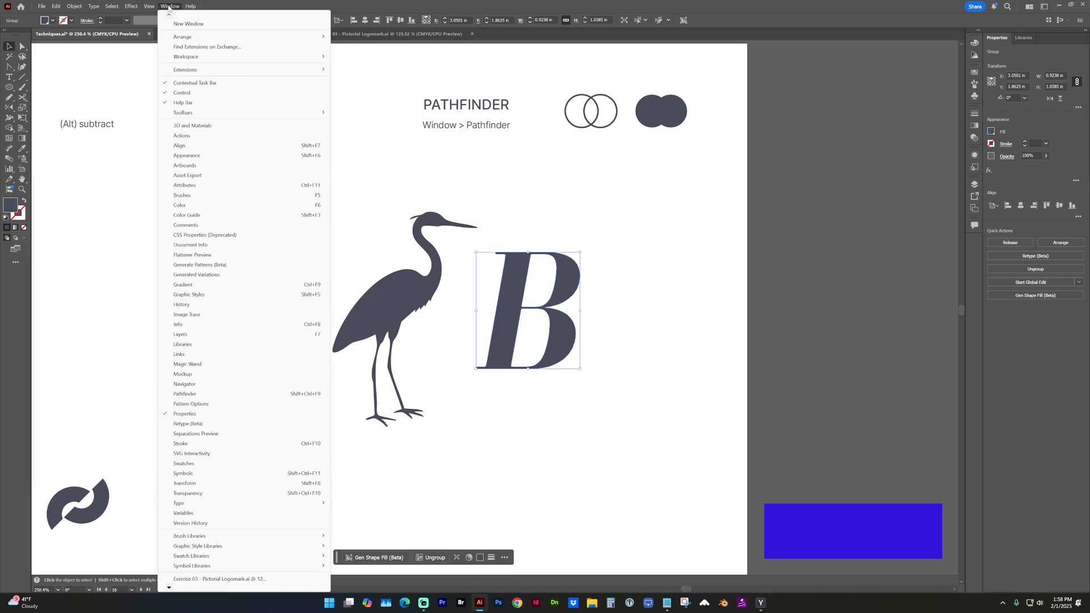
click(227, 393)
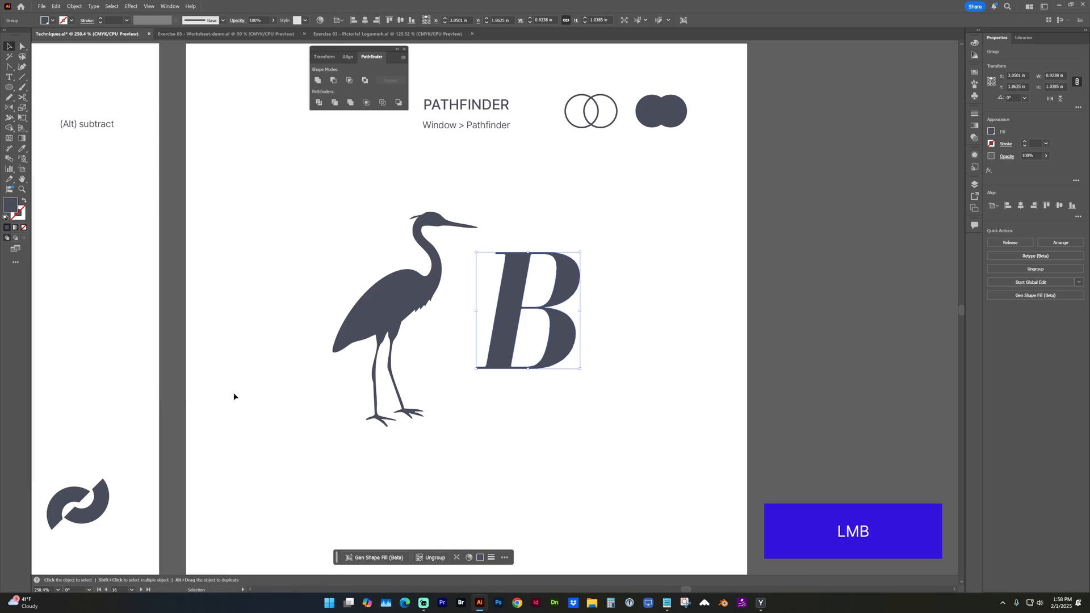
drag(340, 49, 665, 240)
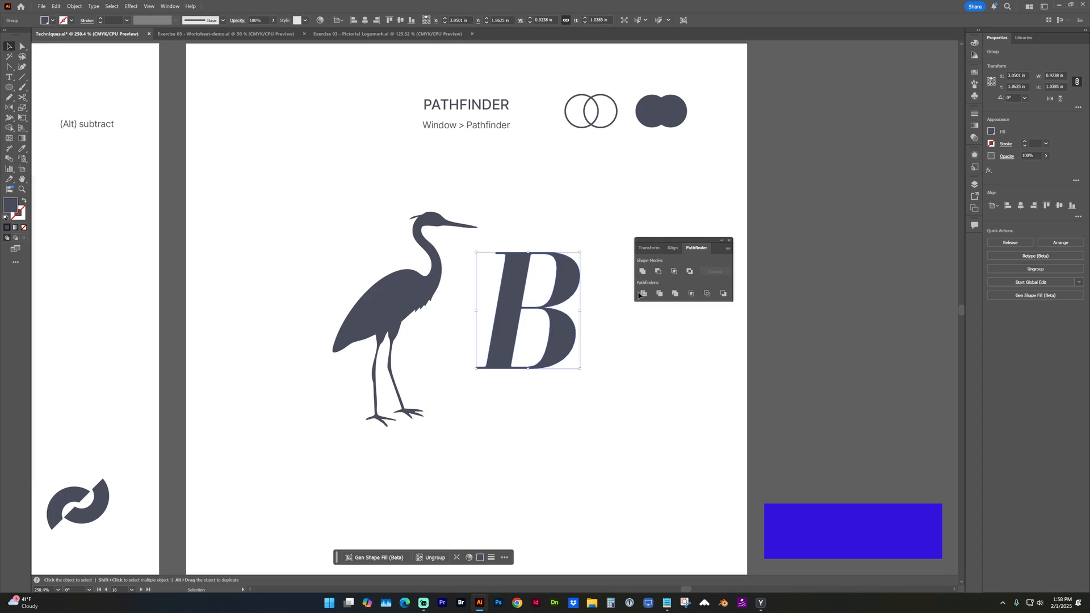
click(676, 294)
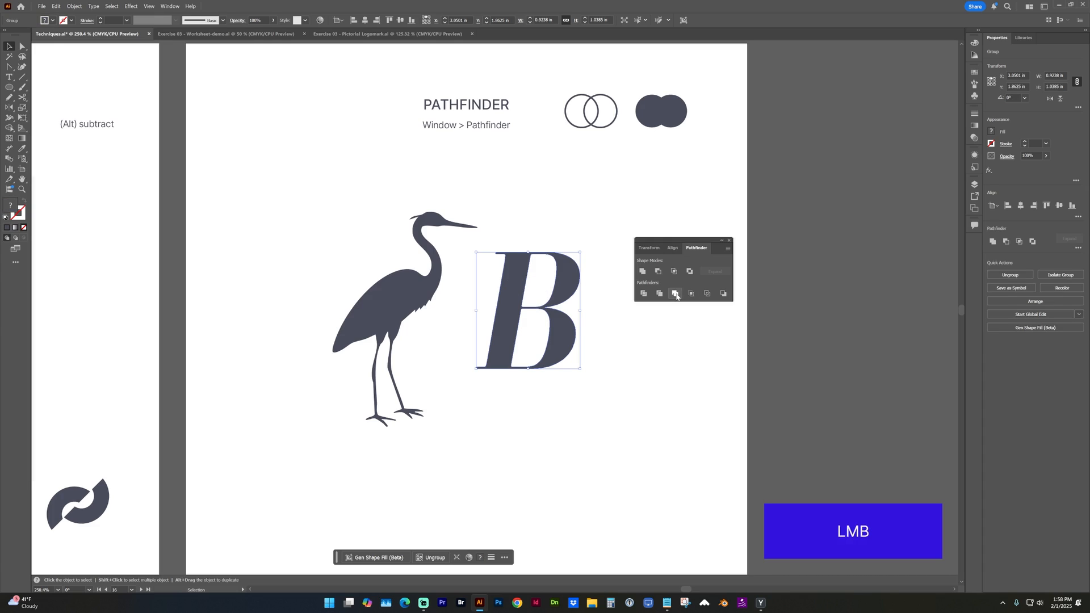
click(643, 272)
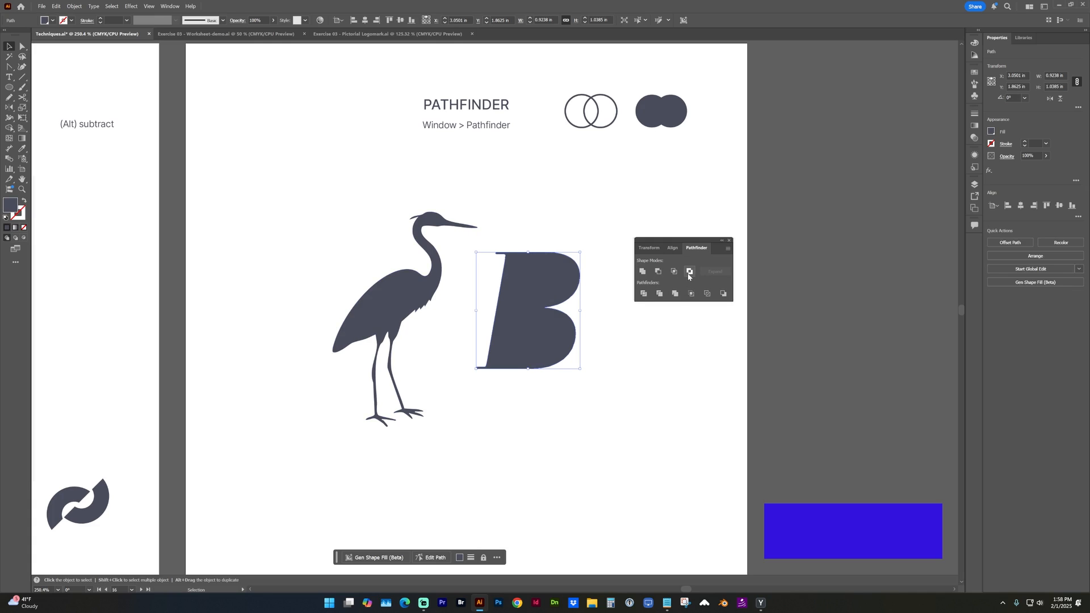
Step: Place the heron over the letter B and scale it down proportionally so its head and neck fit inside the letter
drag(391, 312, 494, 348)
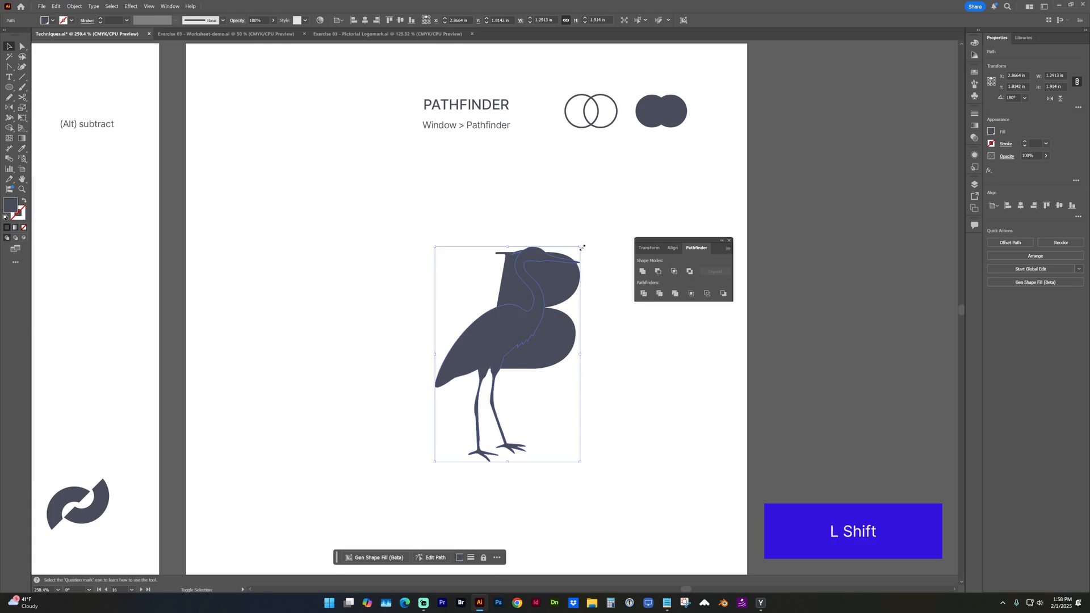
drag(579, 247, 558, 279)
drag(512, 338, 516, 325)
drag(533, 286, 537, 283)
Step: Try excluding the overlap between the heron and the B with Pathfinder, and undo it
drag(455, 240, 569, 342)
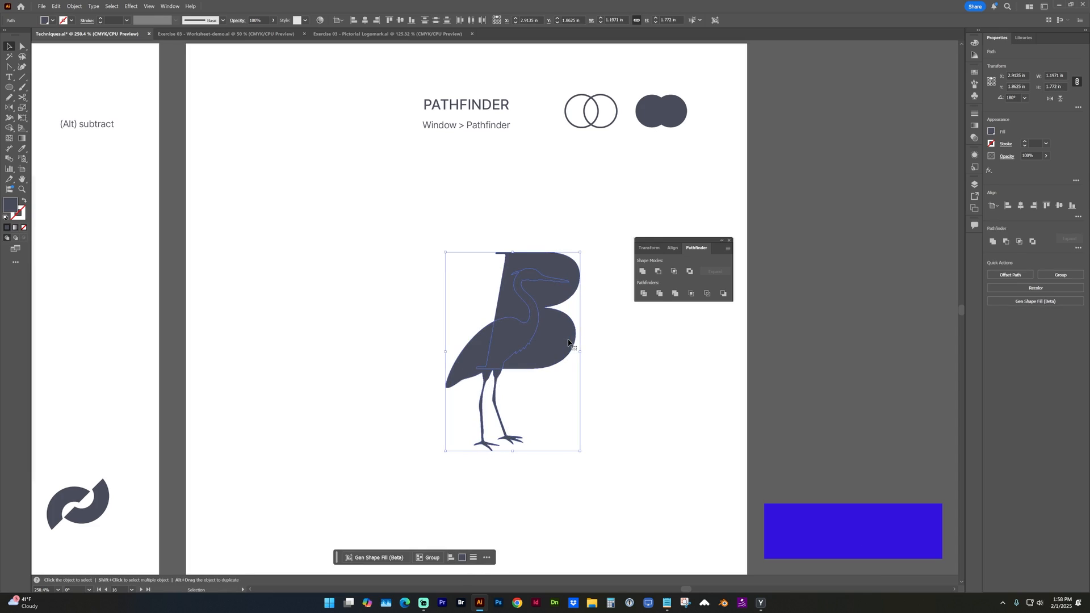
click(690, 272)
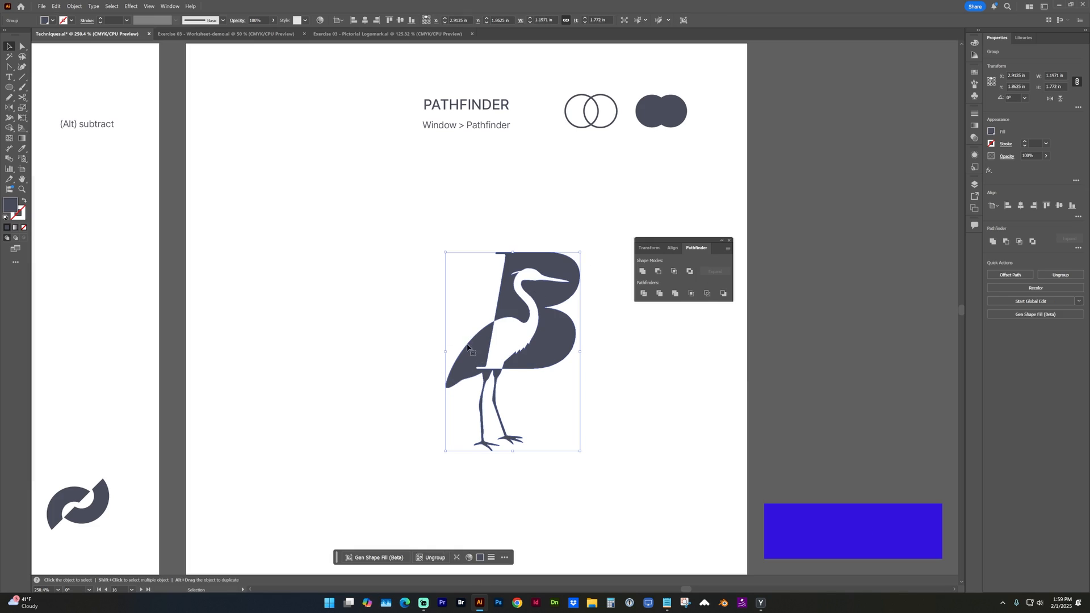
key(ctrl+z)
Step: Divide the overlapping heron and B with Pathfinder, and delete the heron's rear body and legs outside the letter
drag(416, 216, 652, 414)
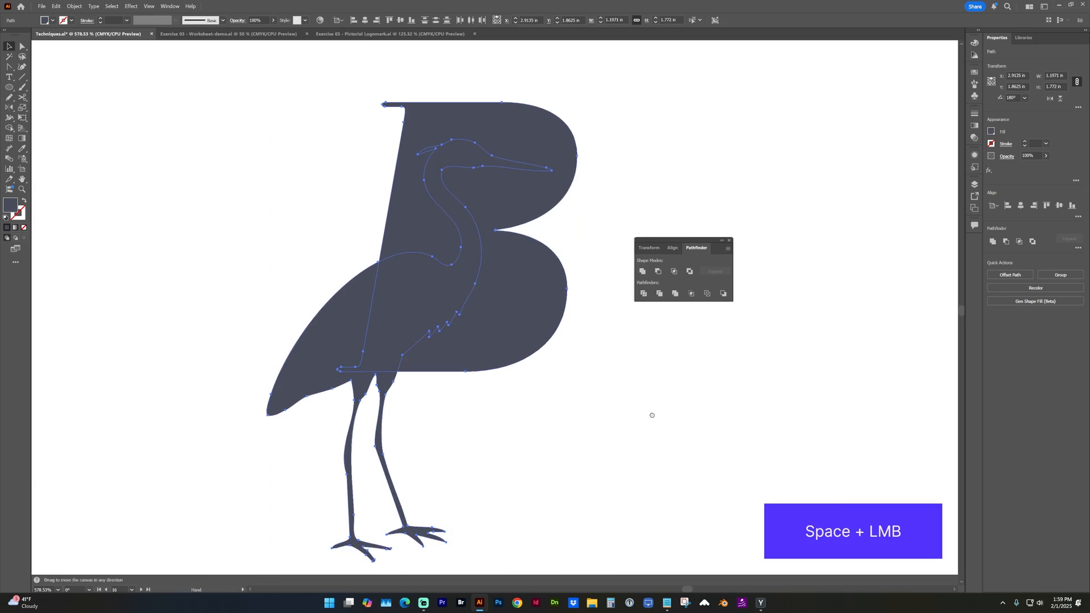
click(644, 294)
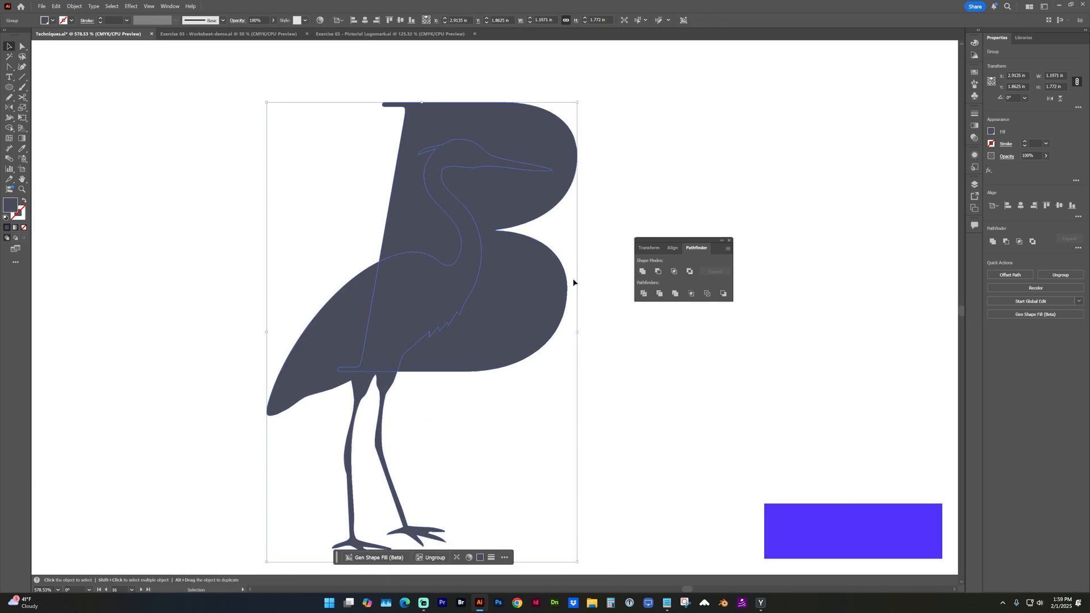
double_click(323, 345)
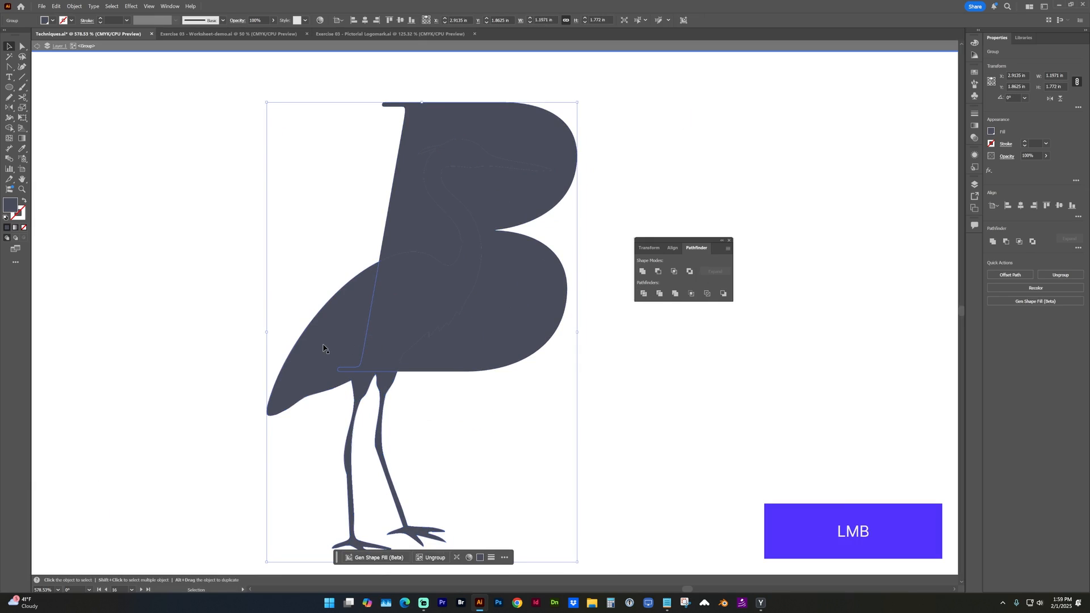
key(Delete)
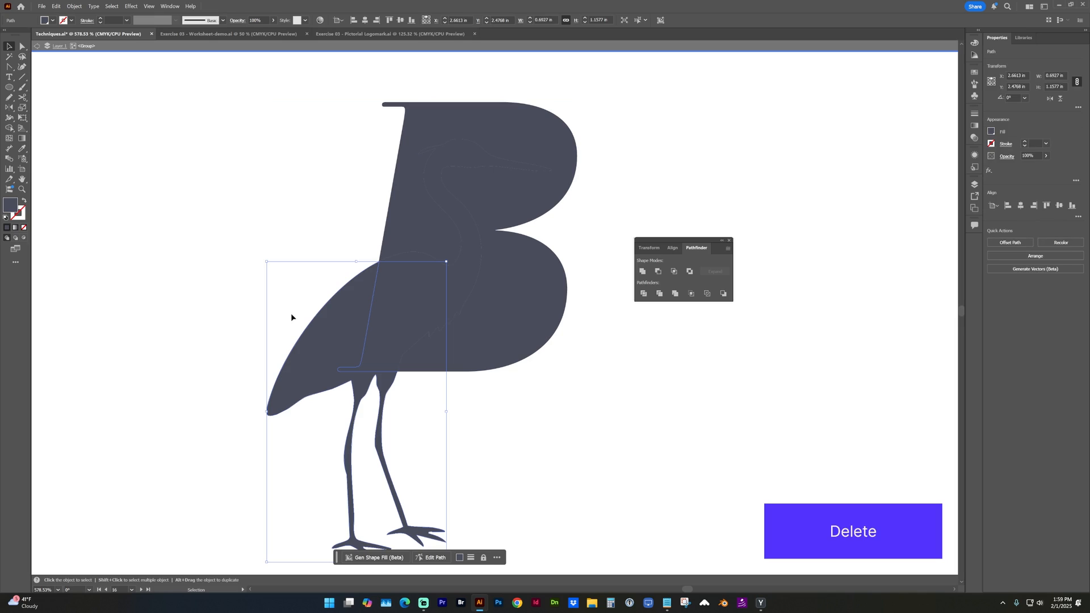
double_click(291, 312)
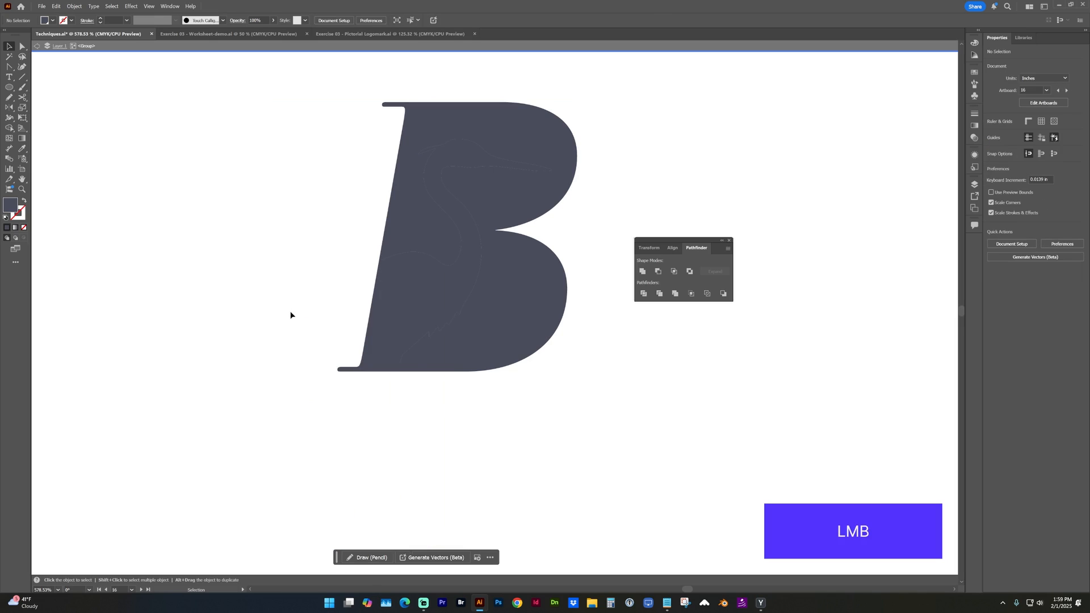
Step: Delete the heron-shaped piece inside the B to leave a negative-space cutout
click(21, 45)
click(418, 301)
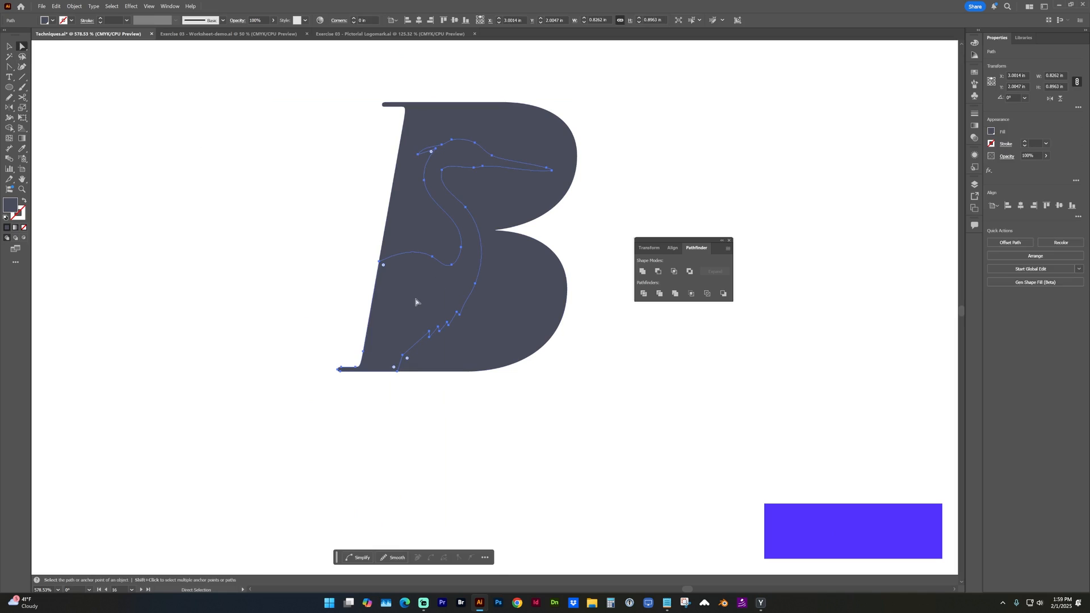
key(Delete)
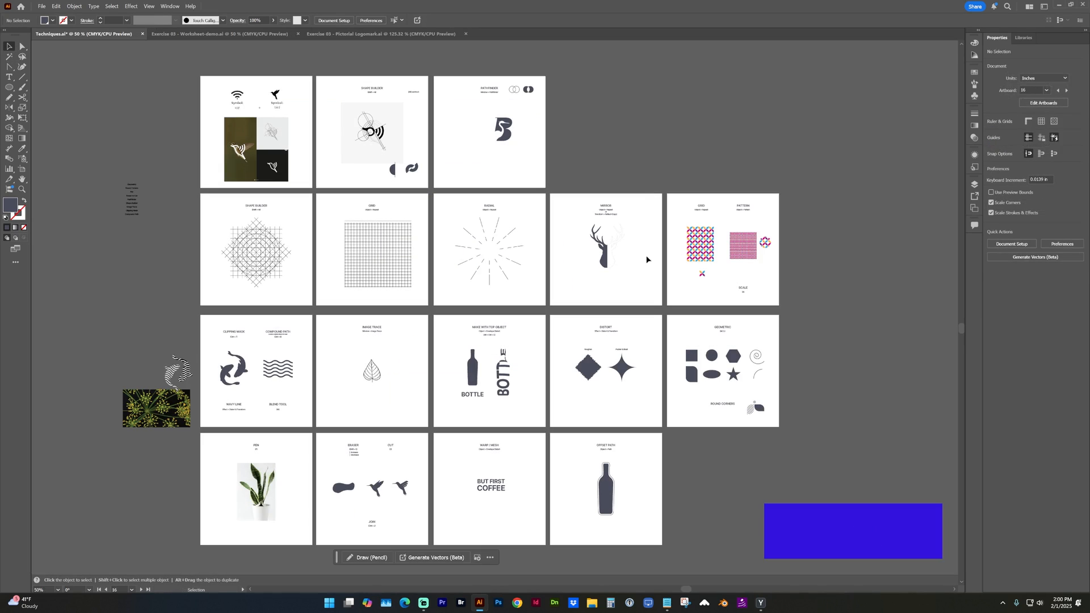